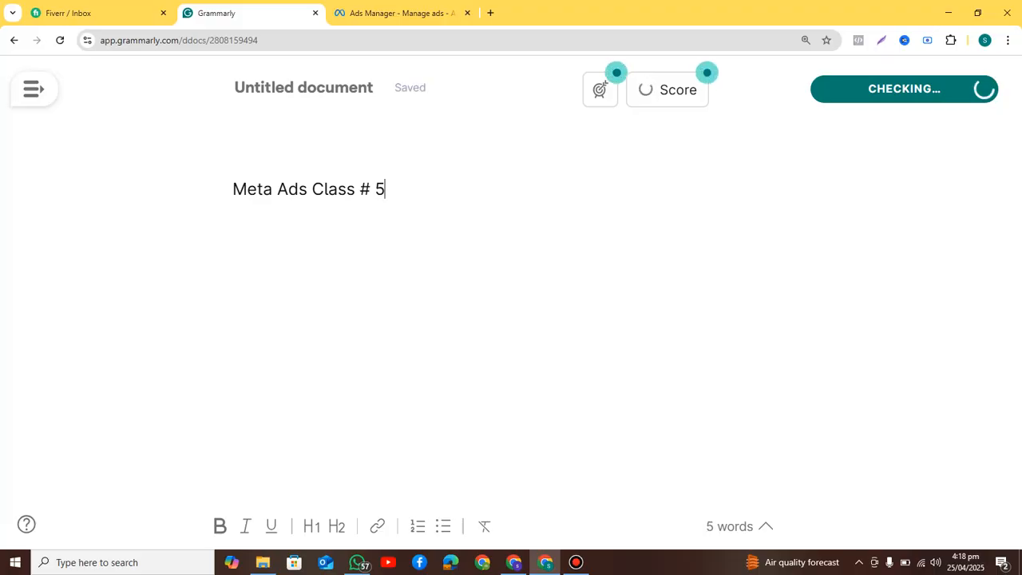
click(576, 563)
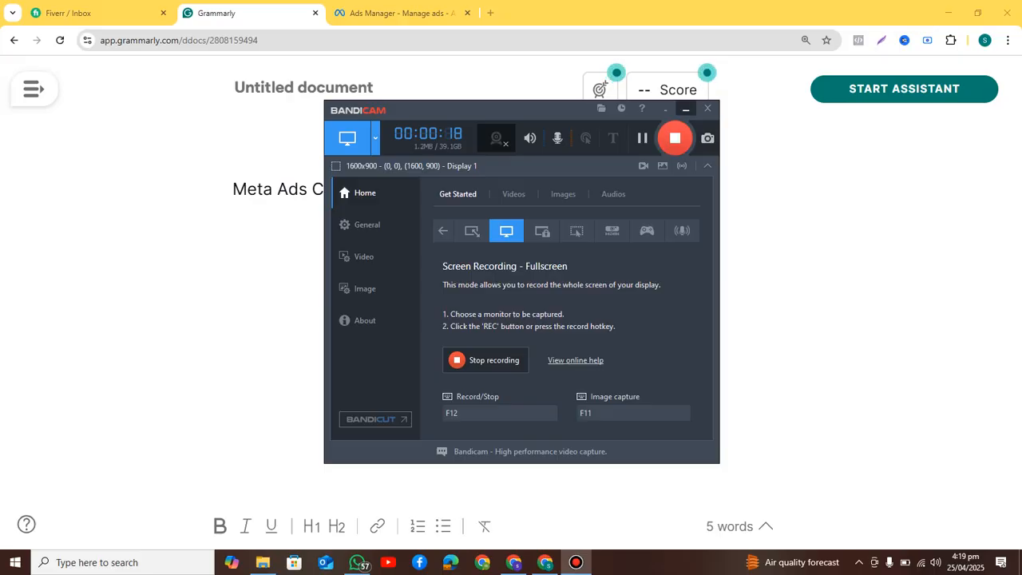
click(685, 109)
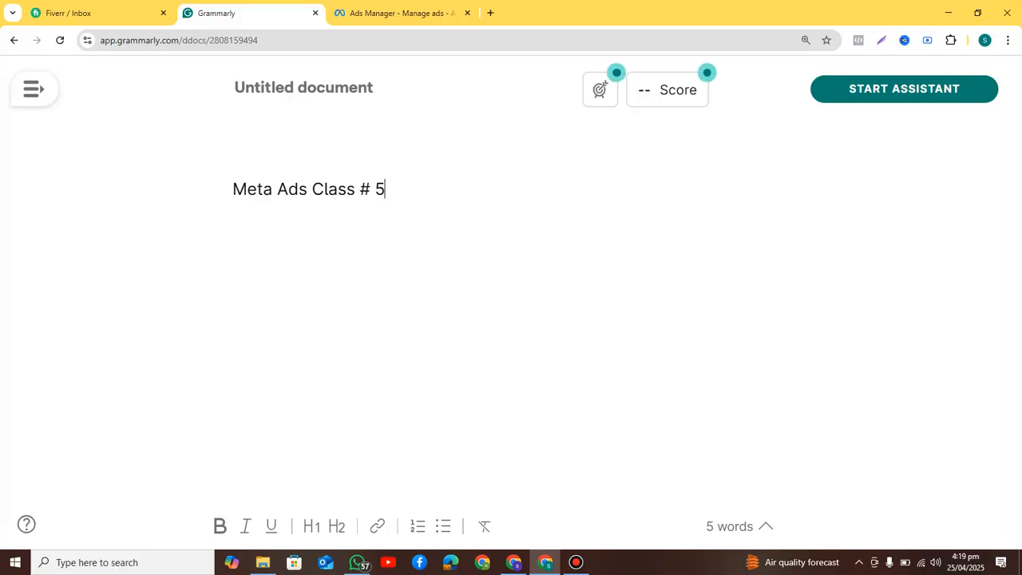
Step: Make the title "Meta Ads Class # 5" bold and underlined, and start a plain, unformatted line below it
key(ctrl+a)
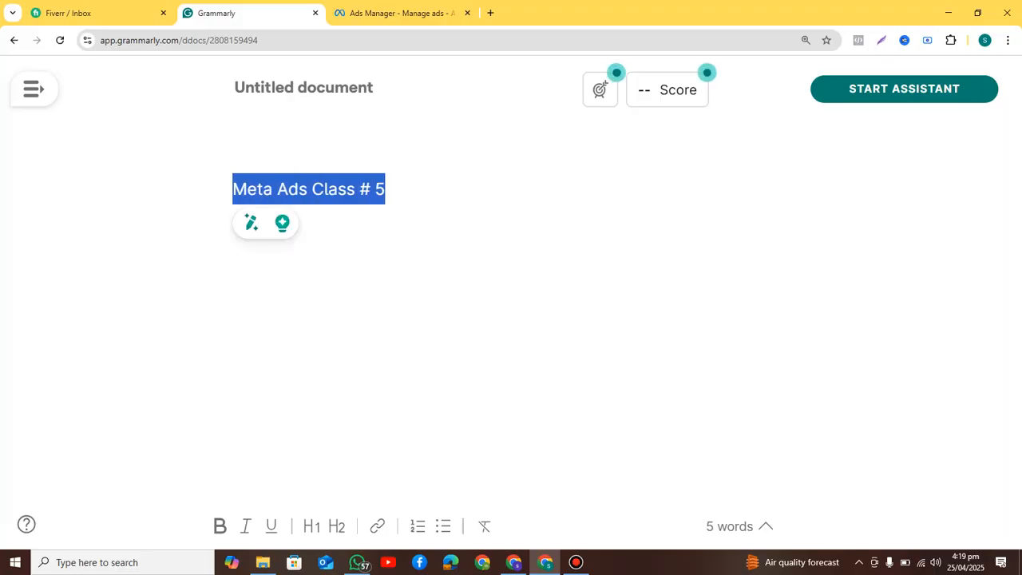
key(ctrl+b)
key(ctrl+u)
key(Right)
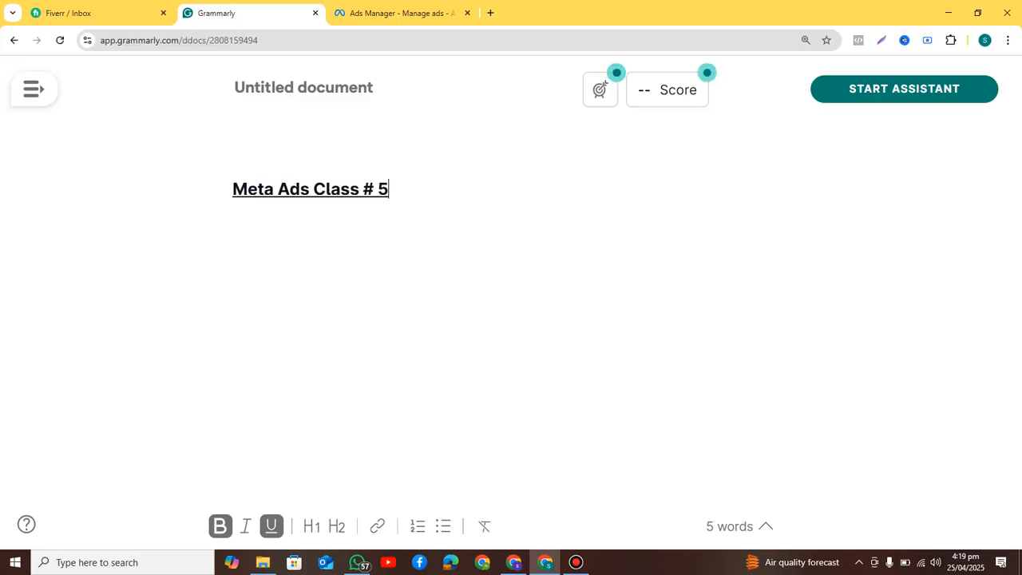
key(Return)
key(ctrl+b)
key(ctrl+u)
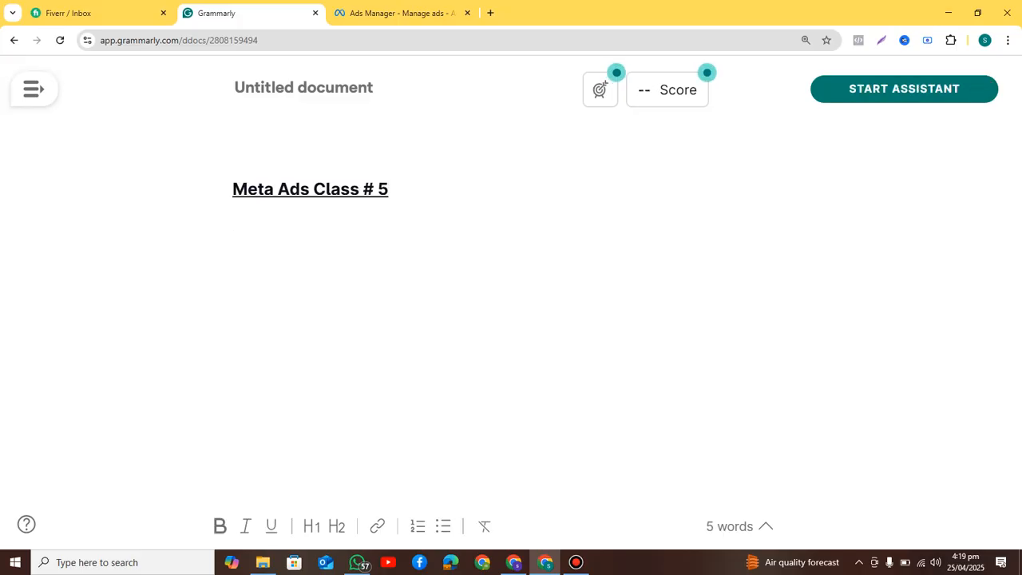
Step: Switch to Ads Manager and set the engagement ad set's conversion location to Facebook Page
click(395, 13)
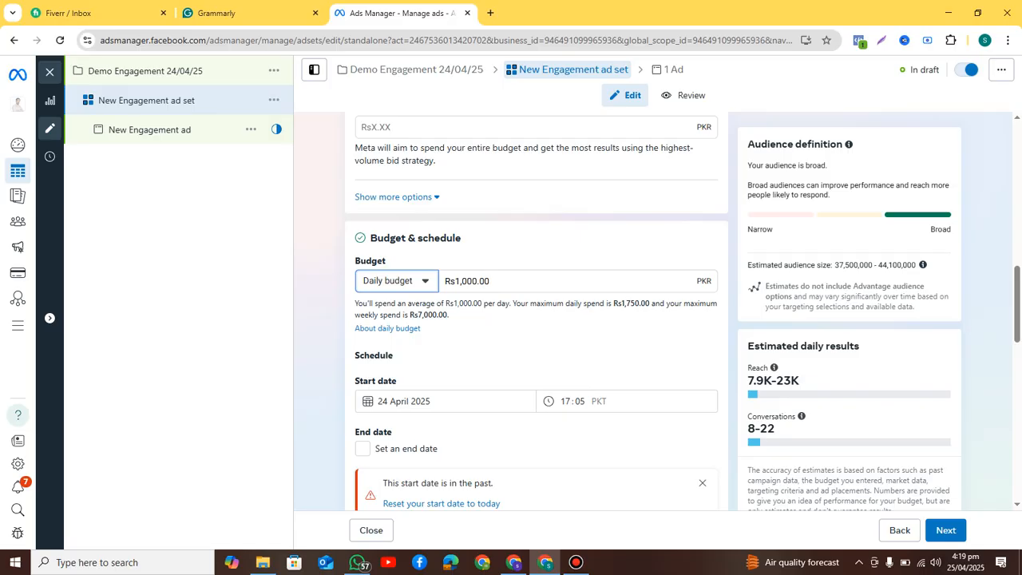
scroll(536, 311, up, 10)
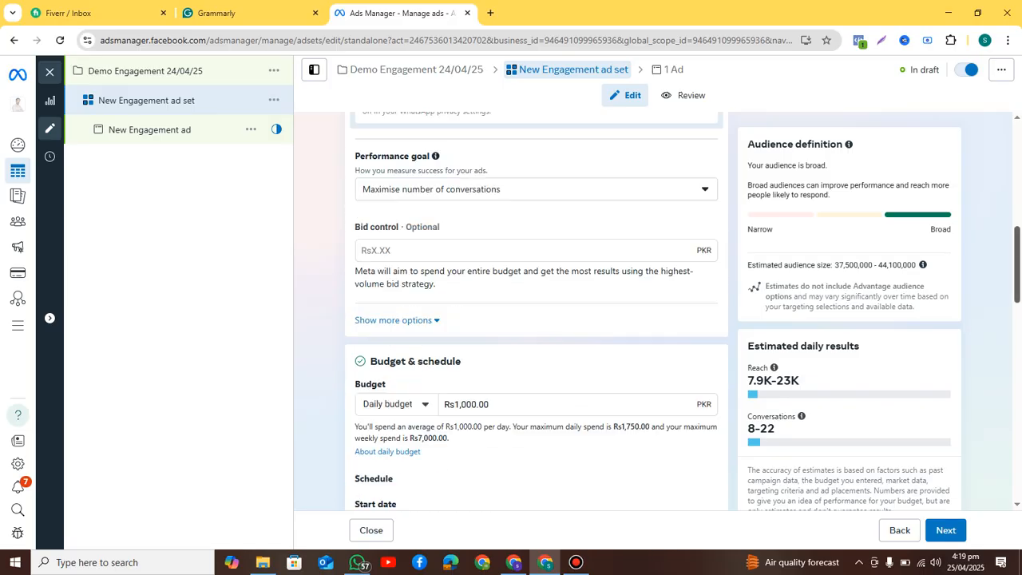
scroll(536, 312, down, 2)
scroll(536, 311, up, 2)
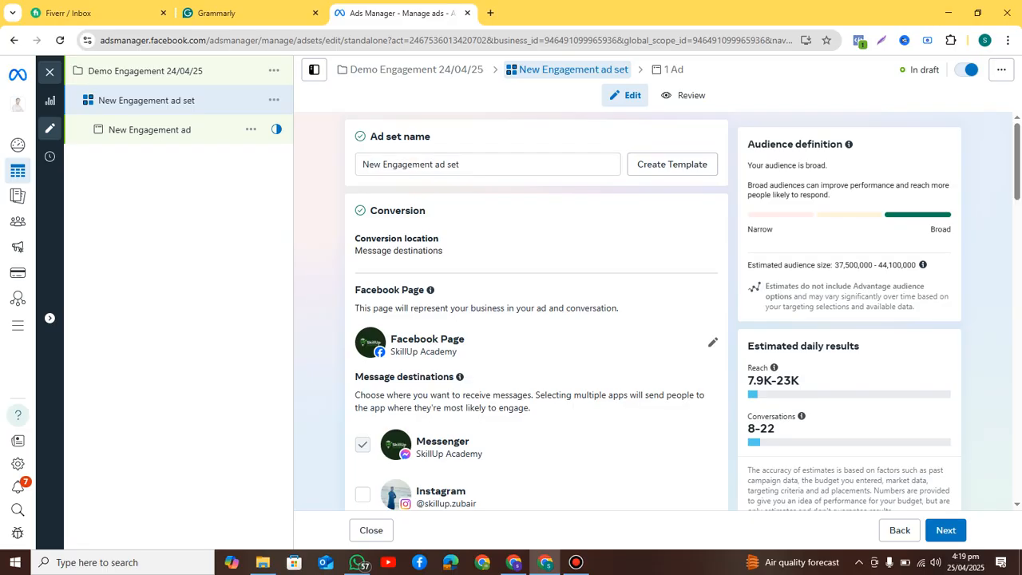
click(536, 244)
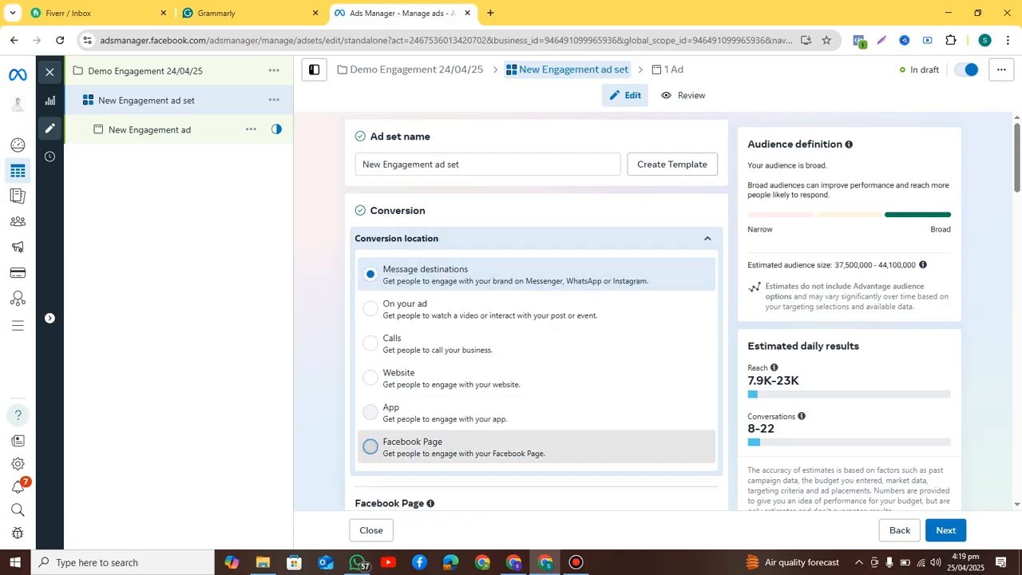
click(370, 446)
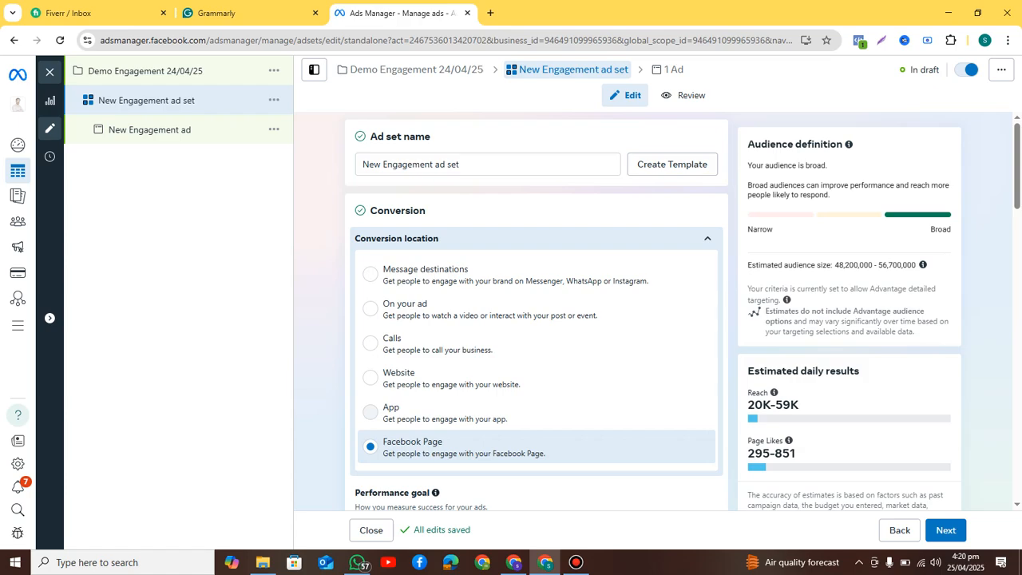
Step: Set the ad set's daily budget to Rs1,000
scroll(535, 311, down, 3)
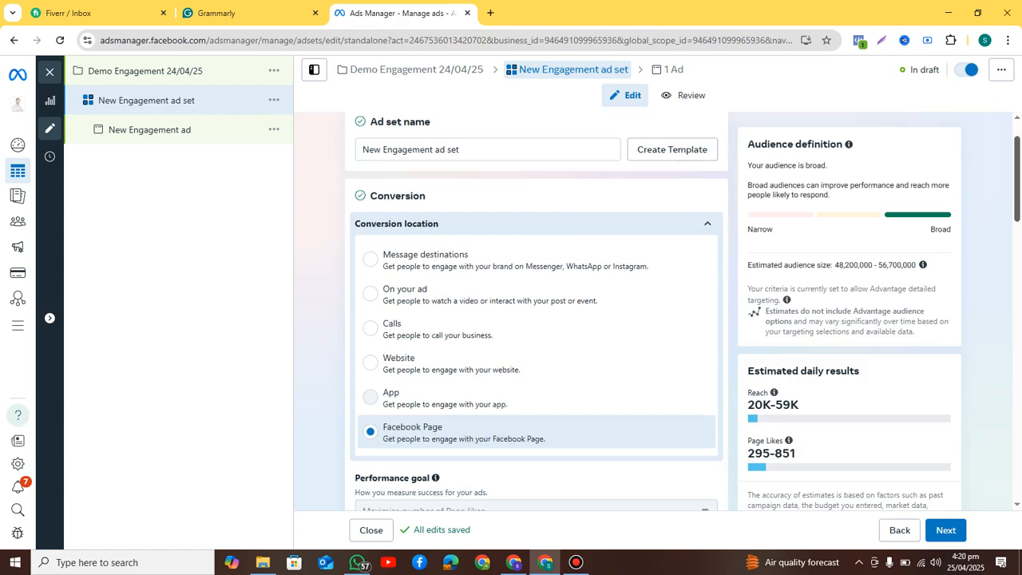
scroll(535, 312, down, 4)
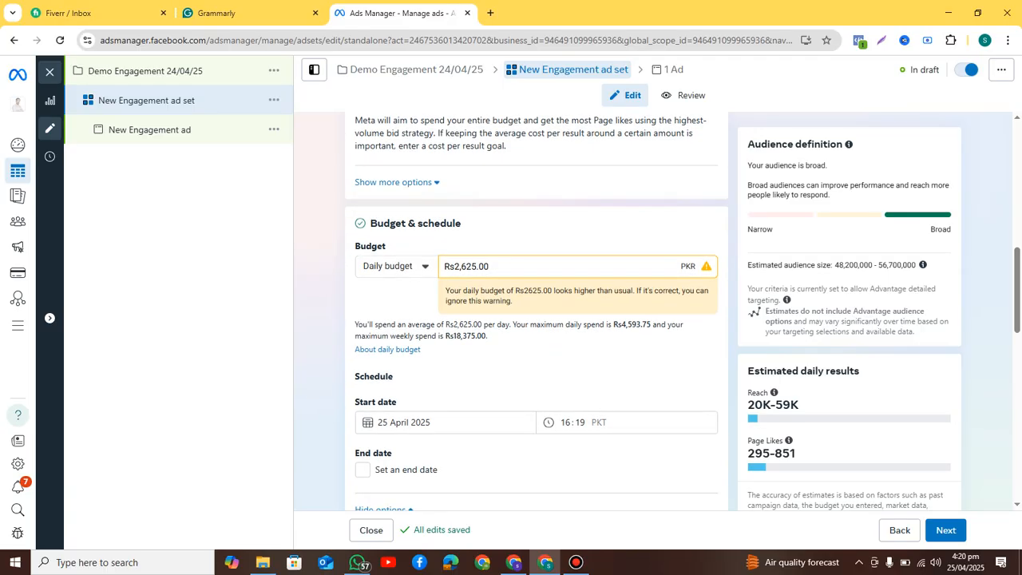
drag(454, 266, 477, 266)
text(1000)
key(Return)
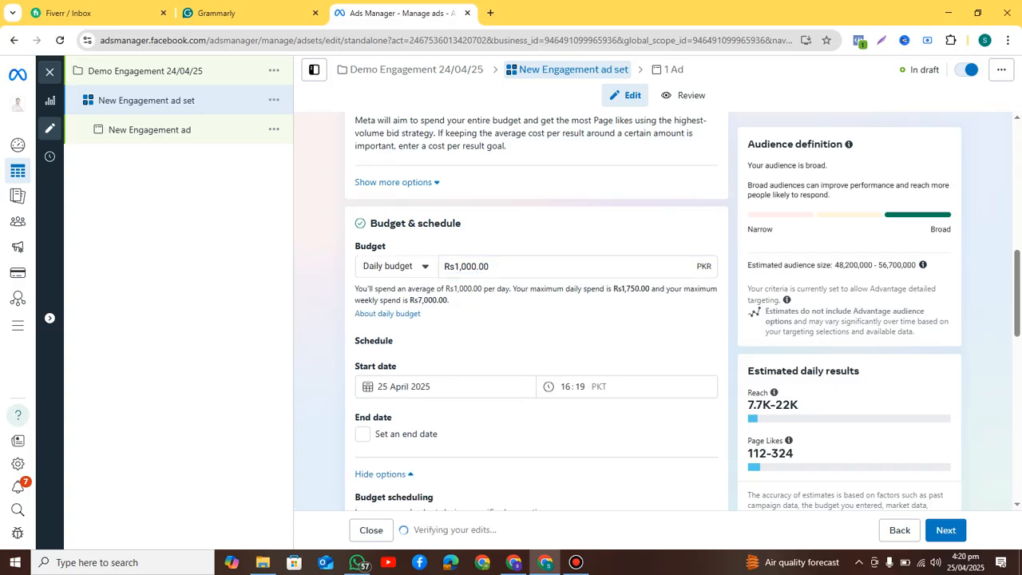
Step: Try the lifetime budget option, and restore the daily budget without an end date
mouse_move(774, 393)
click(397, 267)
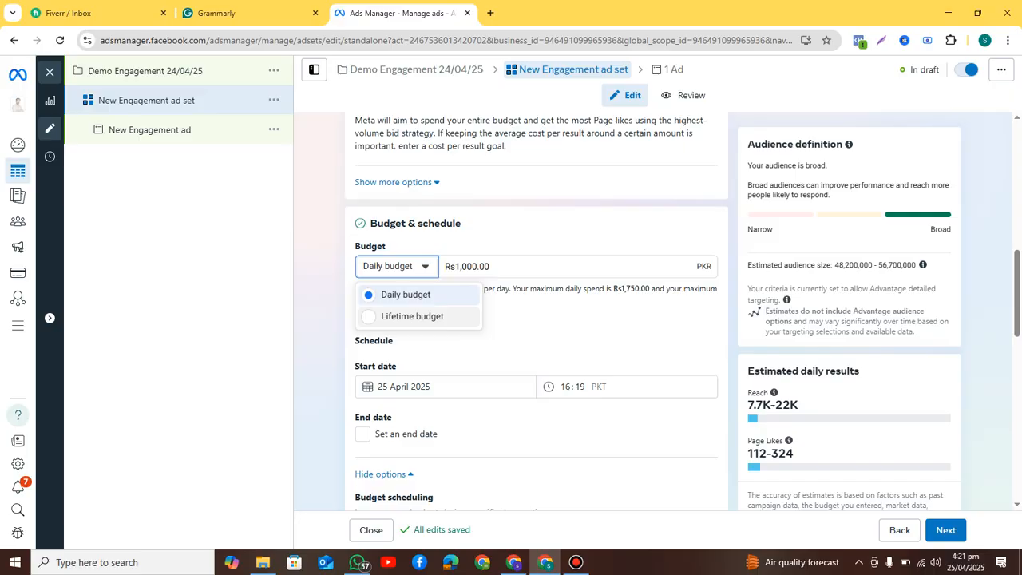
click(412, 316)
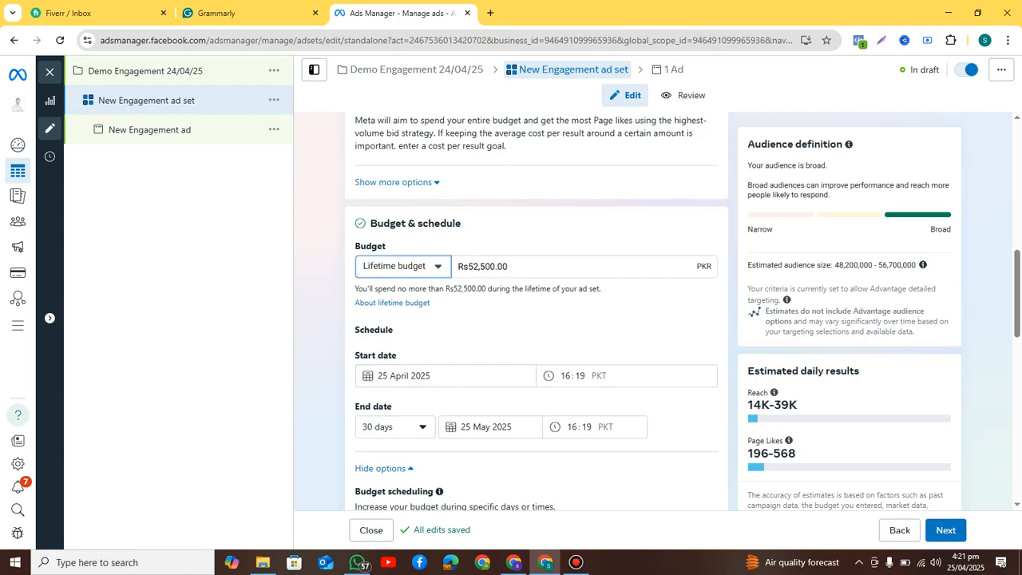
click(403, 267)
click(405, 295)
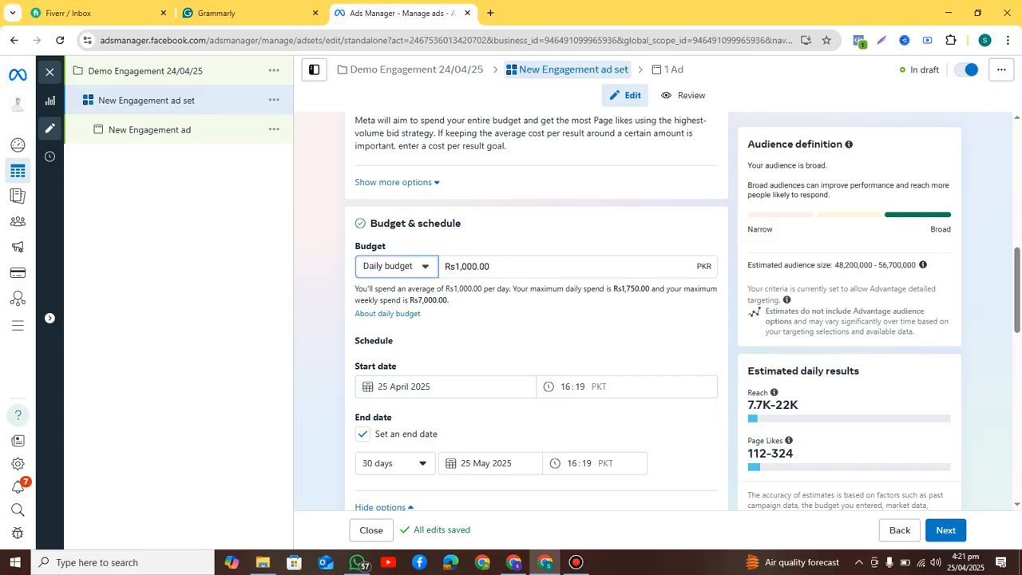
click(363, 434)
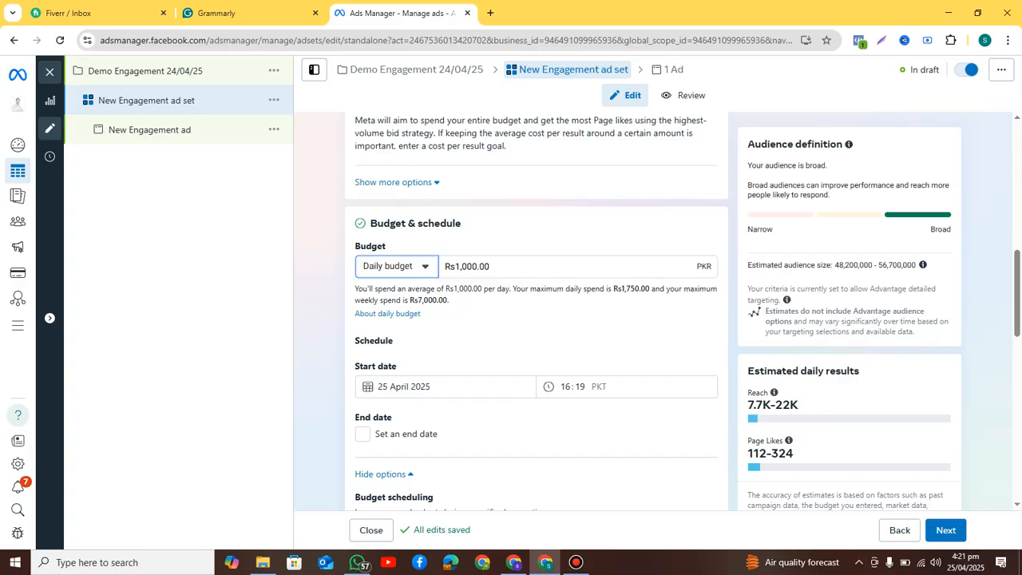
Step: Enable an end date for the ad set and set it to a custom date of 30 April 2025
click(363, 434)
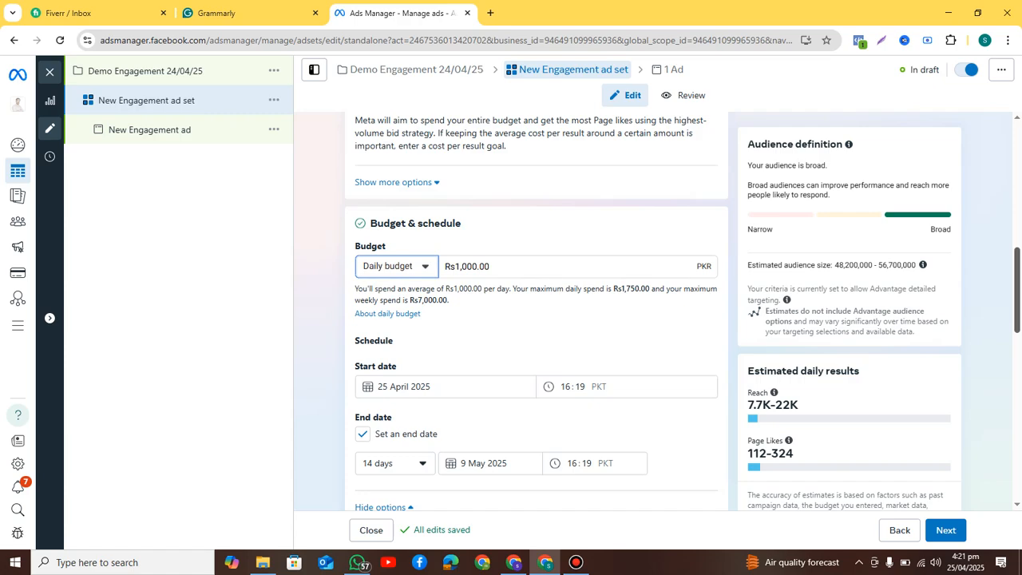
scroll(536, 312, down, 2)
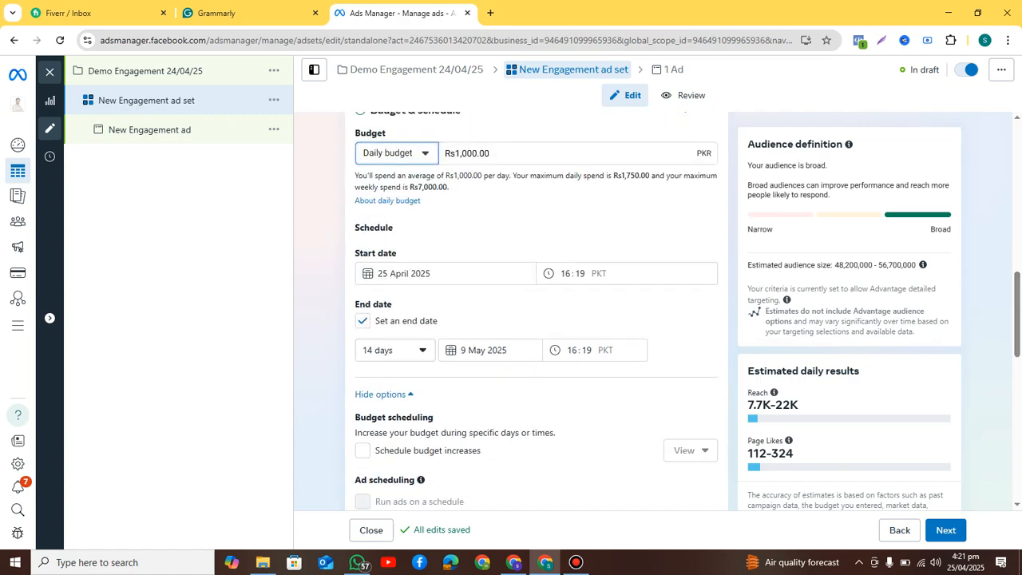
click(395, 351)
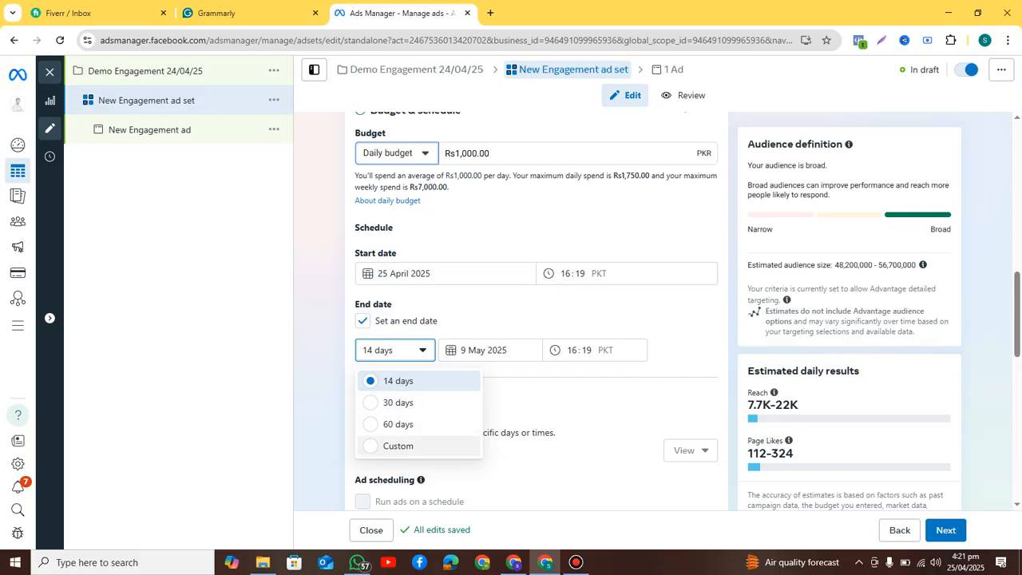
click(398, 445)
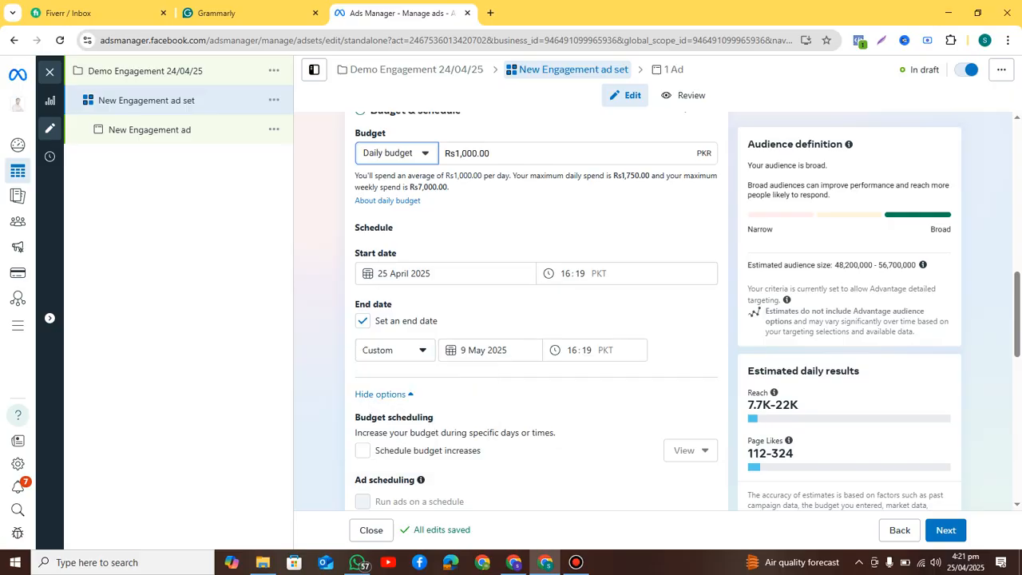
click(477, 350)
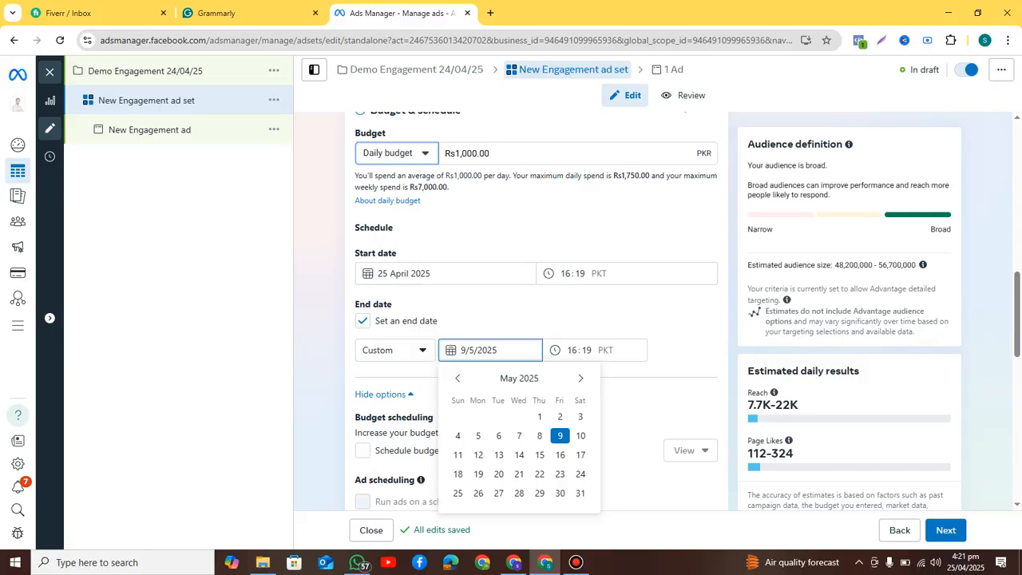
click(457, 377)
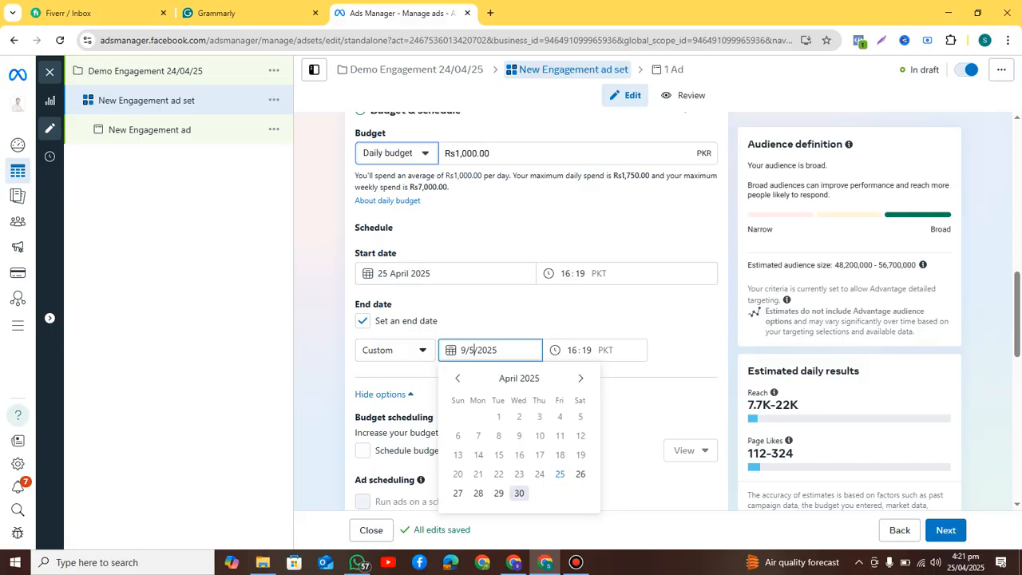
click(519, 493)
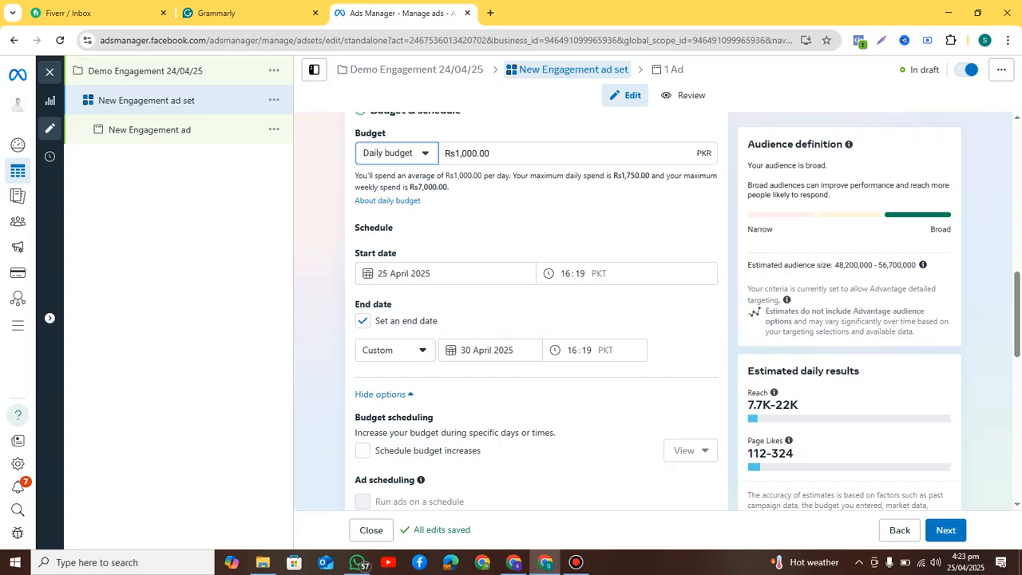
Step: Change the budget type to a lifetime budget of Rs30,000 with the end date set to 30 days
click(397, 153)
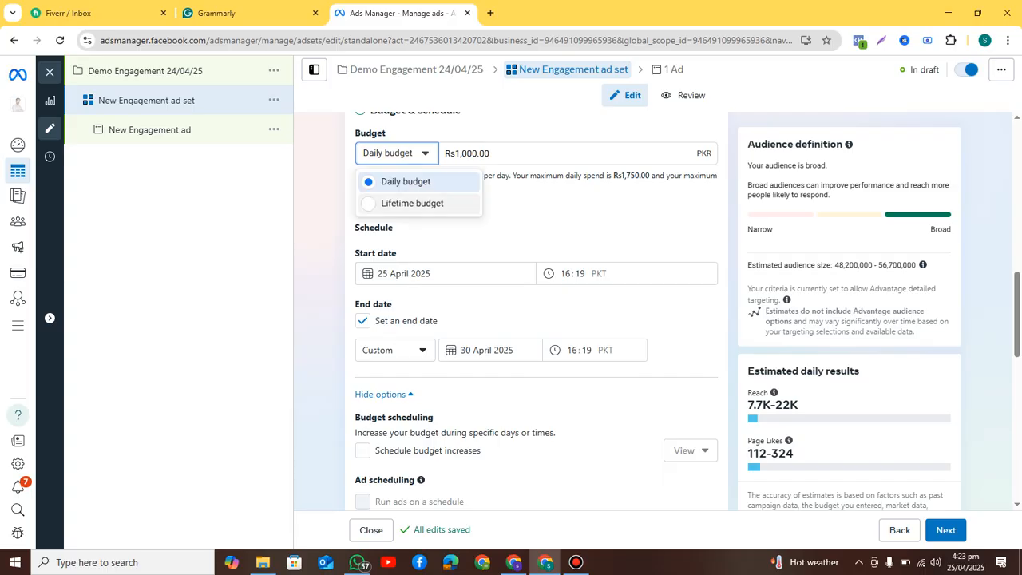
click(412, 203)
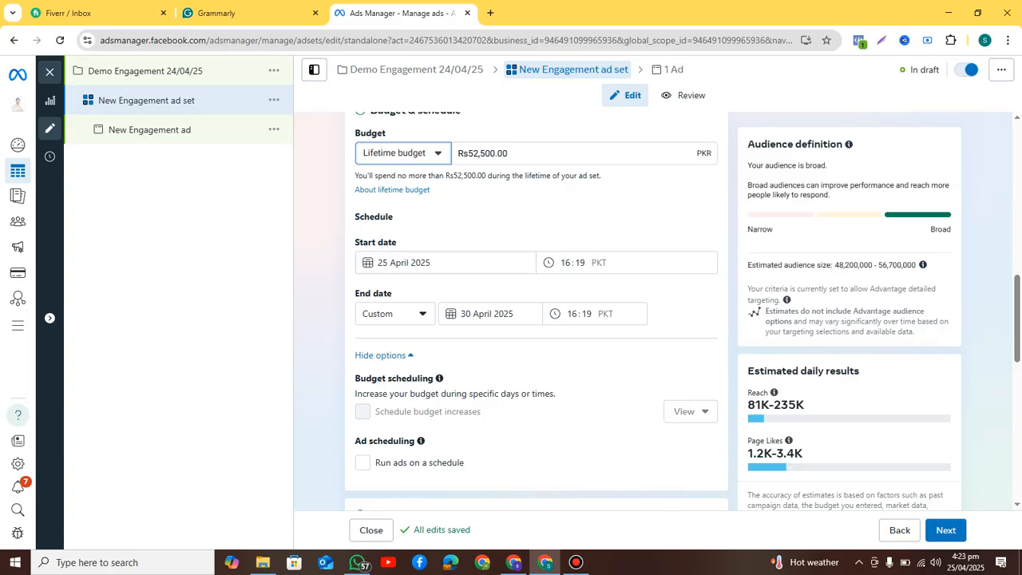
click(396, 314)
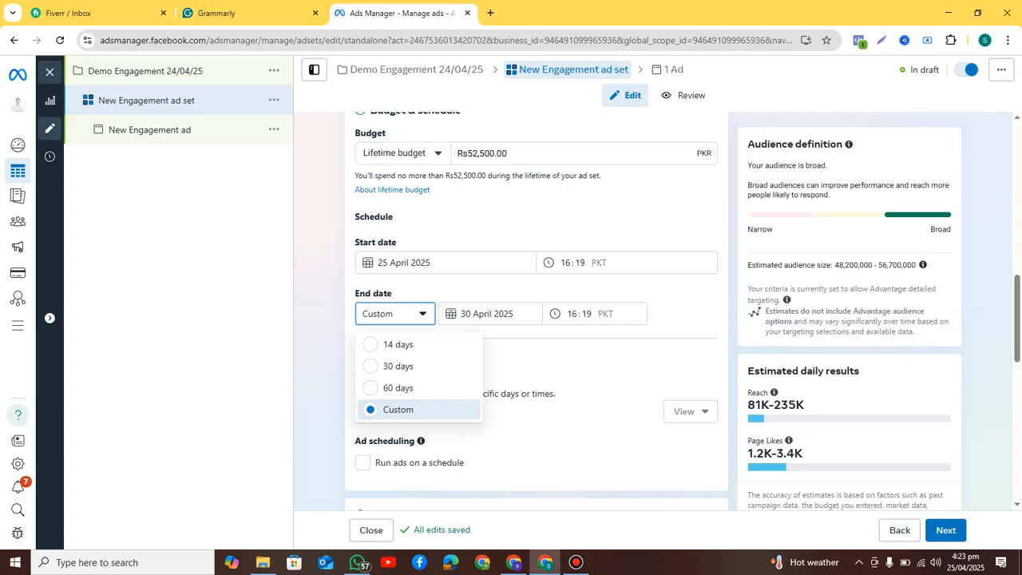
click(398, 365)
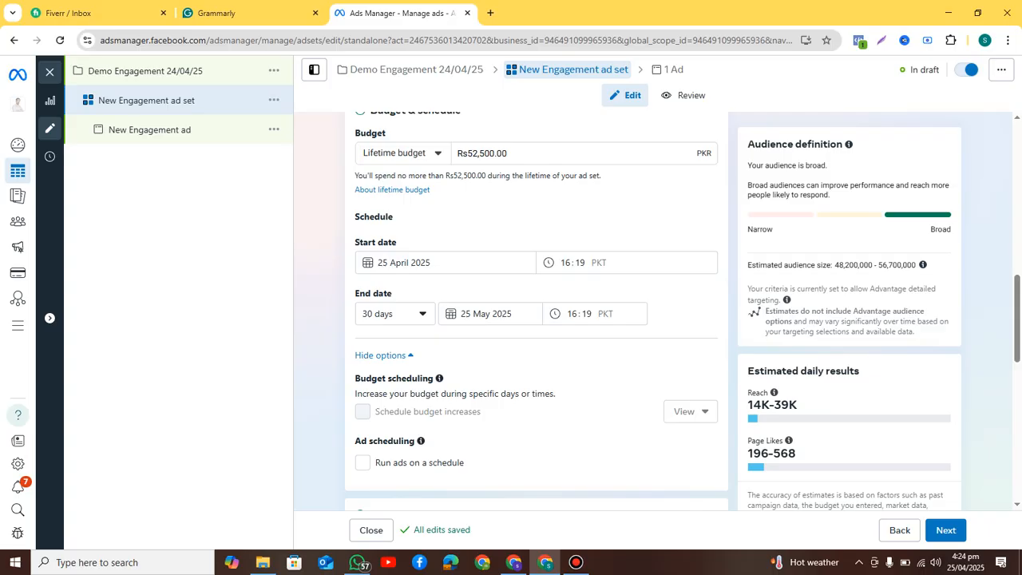
drag(495, 153, 468, 153)
text(30000)
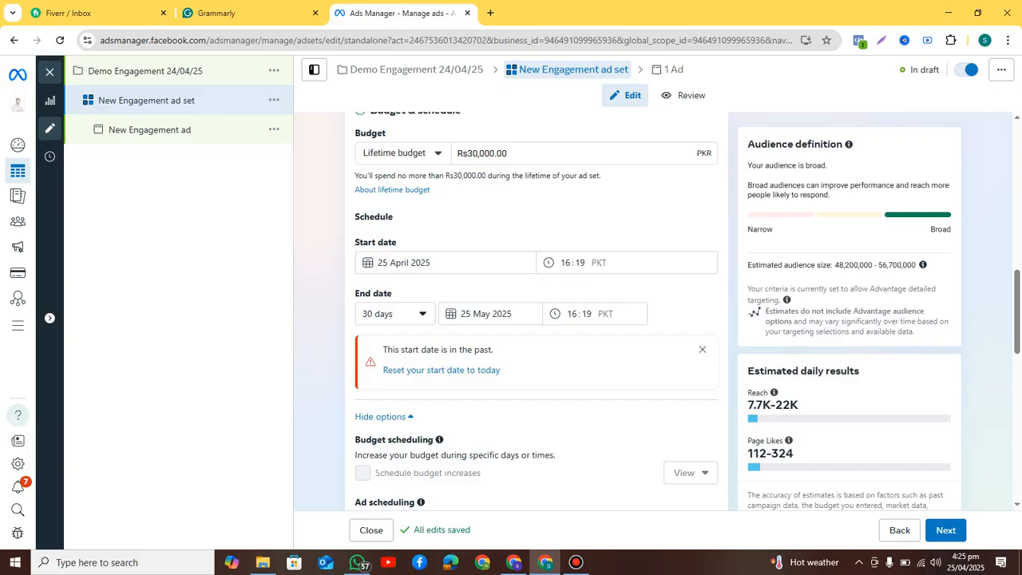
Step: Turn on running ads on a schedule and schedule the 9 am hour for every day of the week
scroll(537, 311, down, 2)
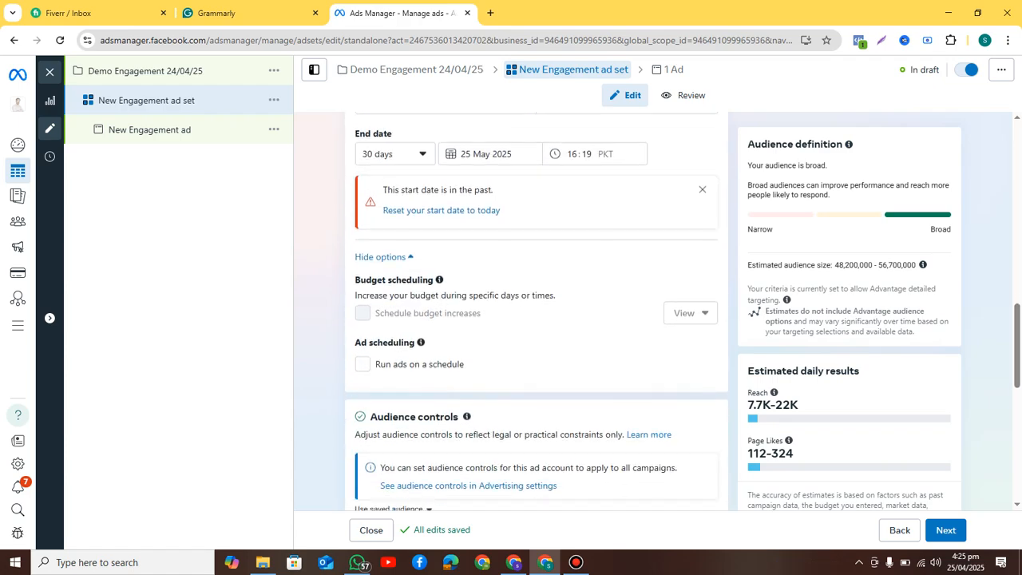
click(363, 364)
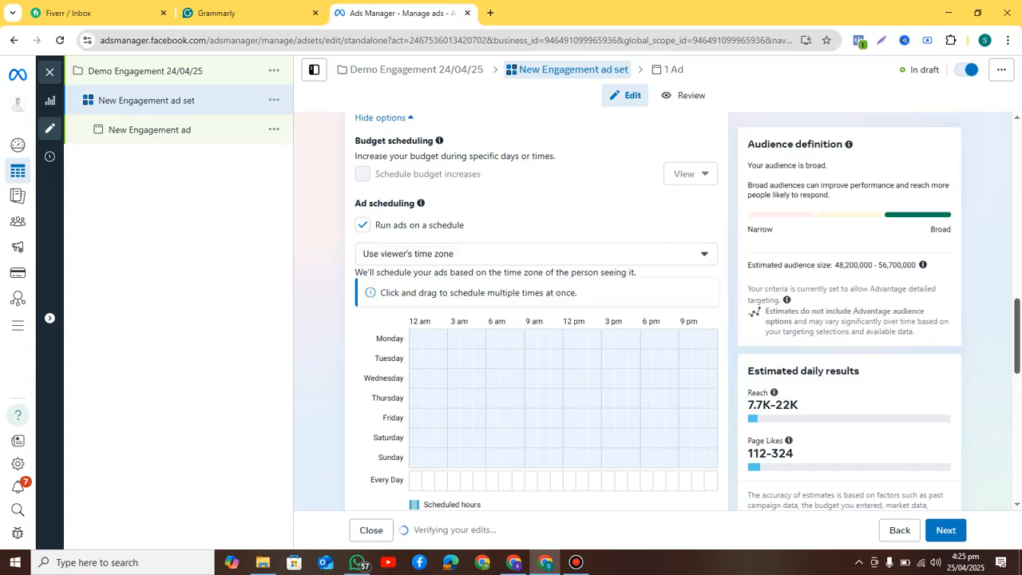
click(363, 184)
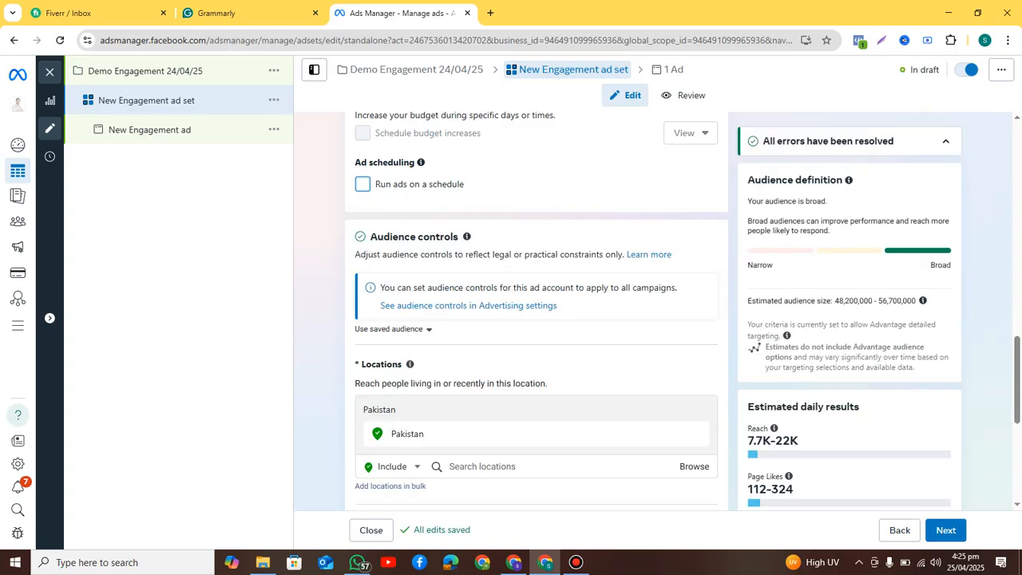
click(363, 183)
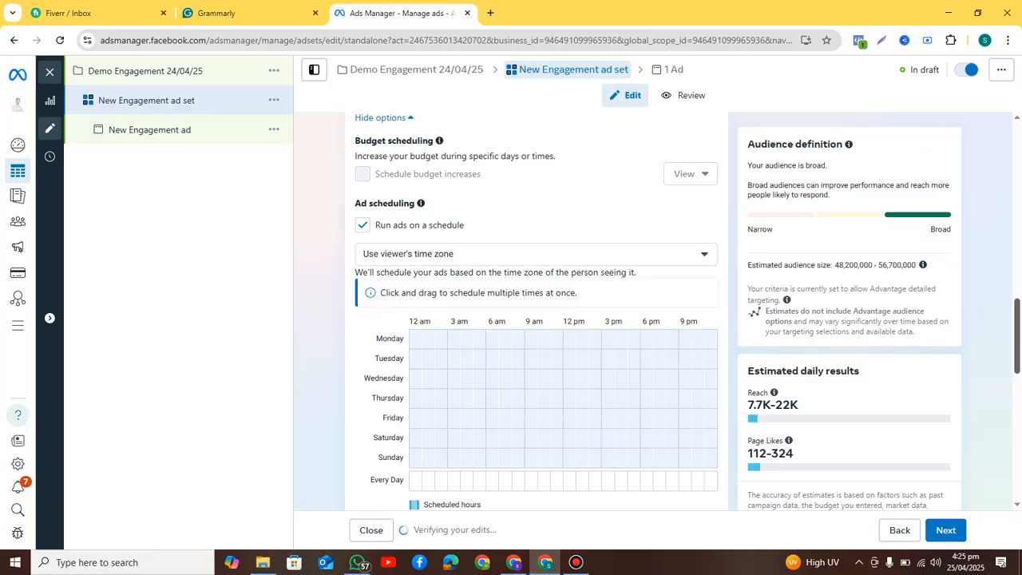
drag(1018, 336, 1018, 350)
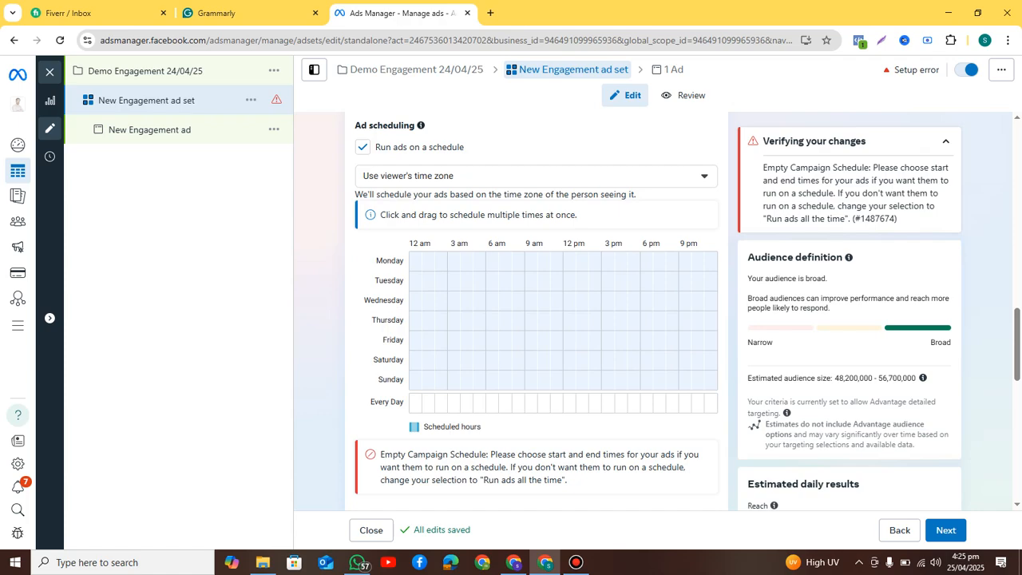
click(531, 402)
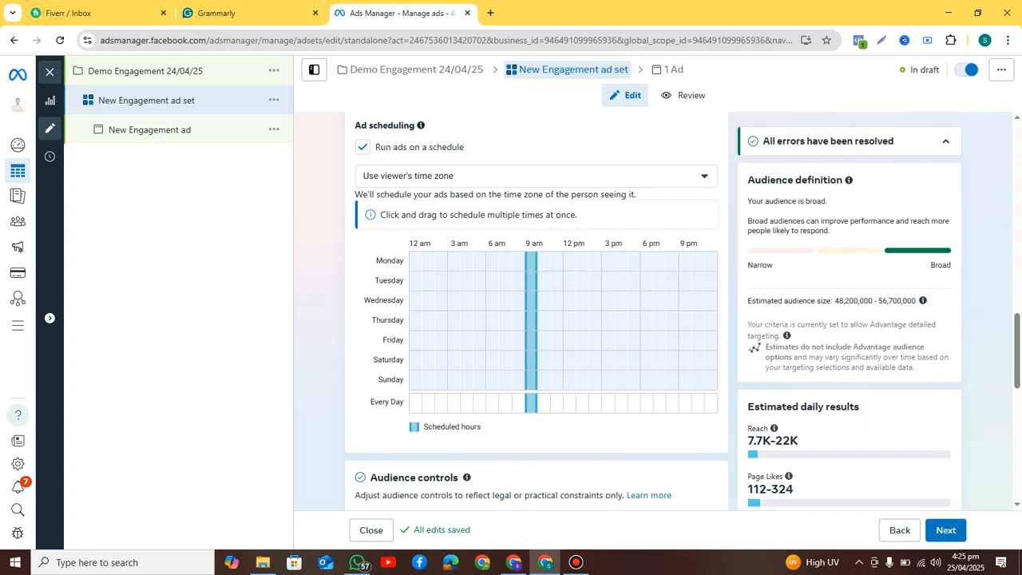
Step: Extend the ad schedule to cover every hour from 9 am through the 9 pm hour on all days of the week
click(685, 403)
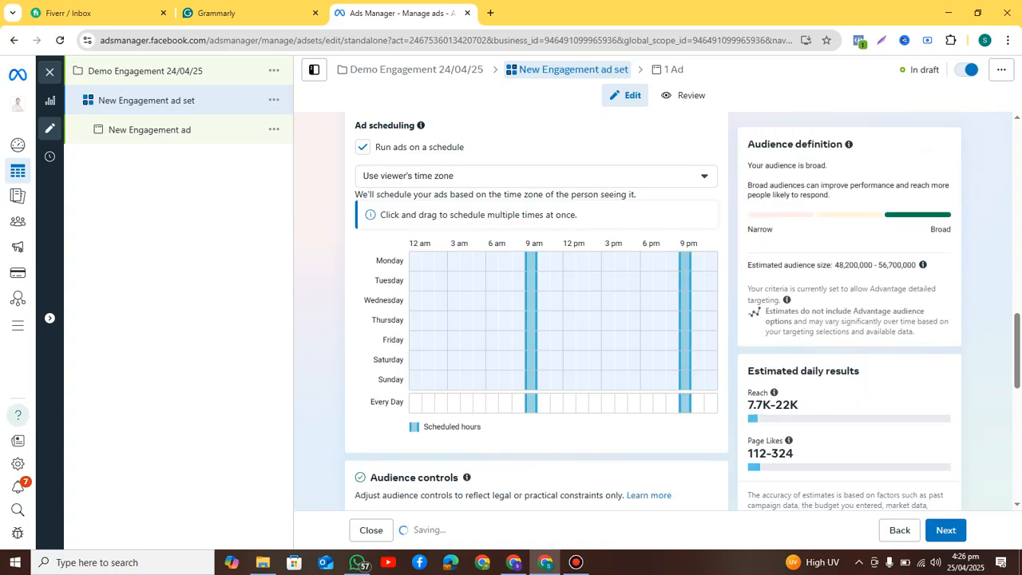
click(544, 403)
click(557, 403)
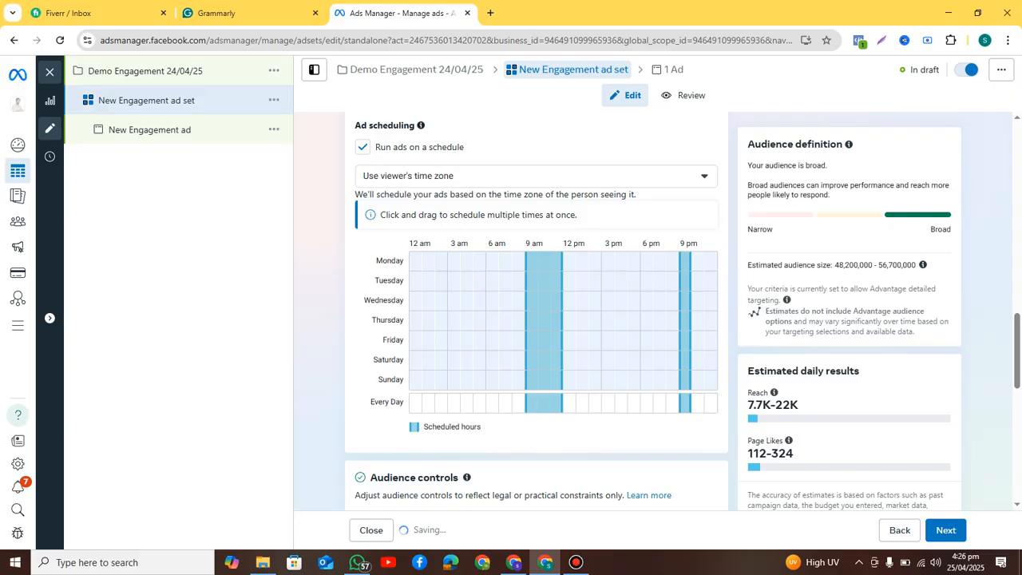
click(569, 402)
click(582, 402)
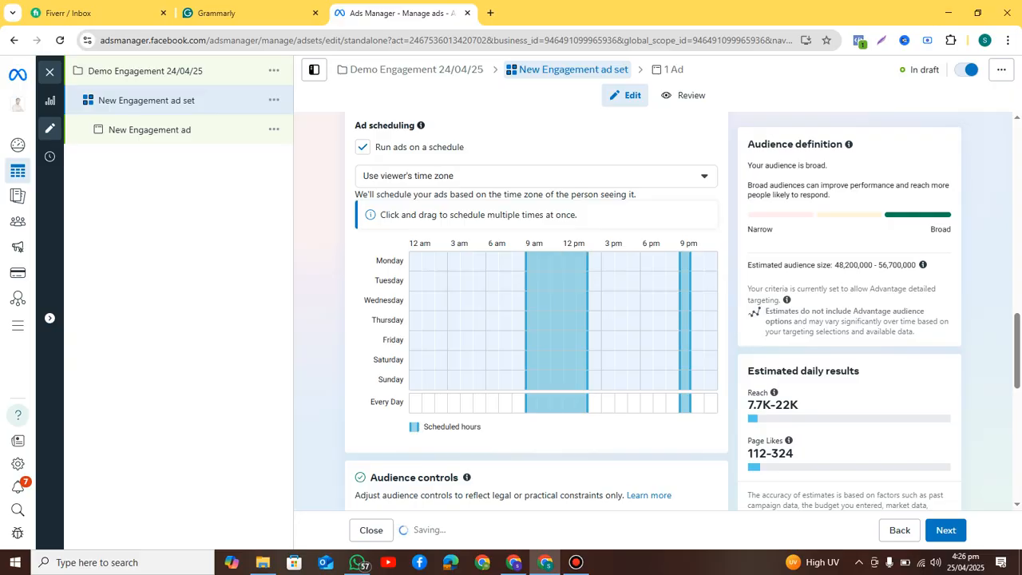
drag(595, 402, 672, 402)
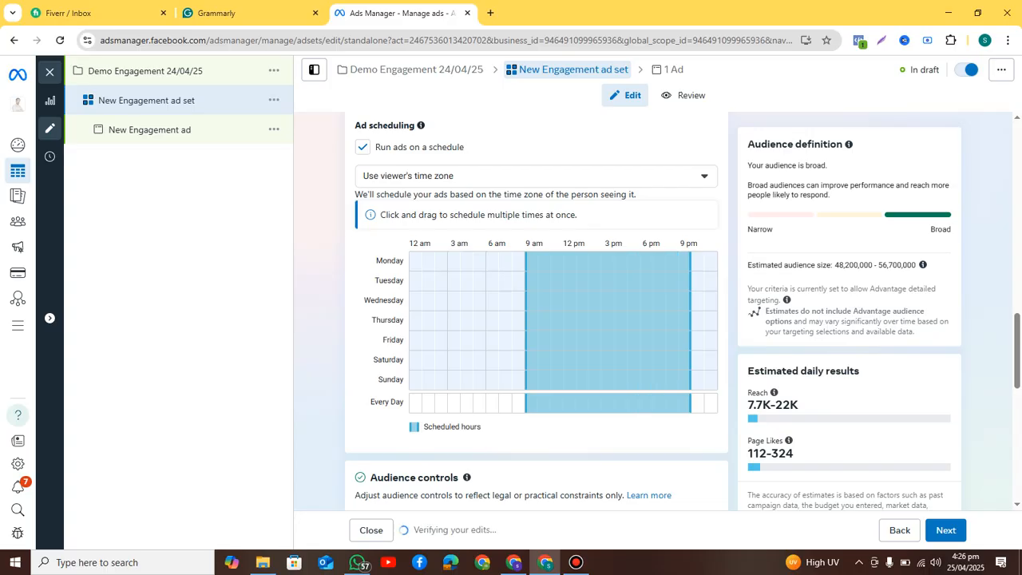
scroll(535, 320, up, 1)
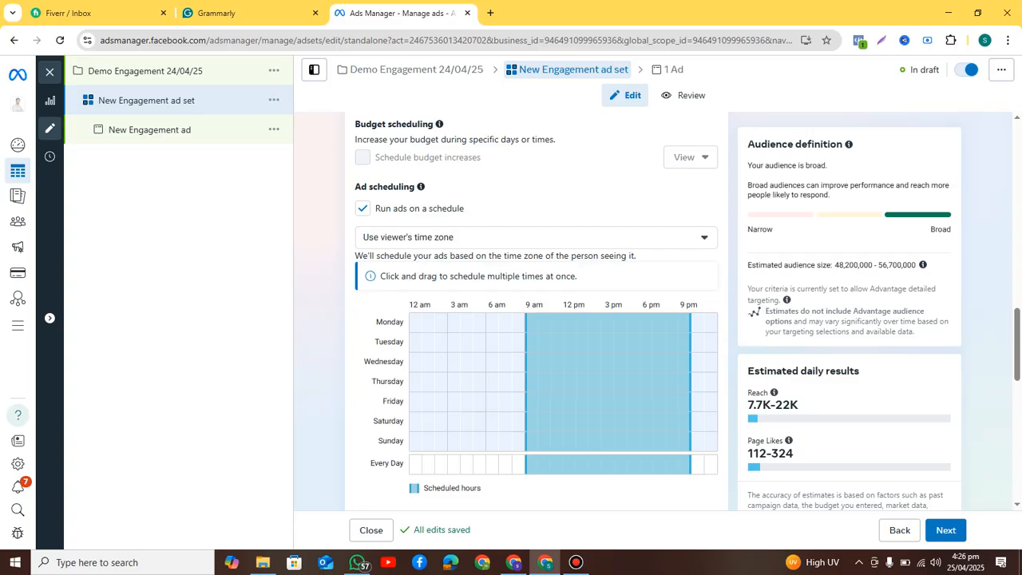
Step: Remove all scheduled hours on Saturday from the ad schedule, from 9 am through the 9 pm hour
click(532, 421)
scroll(535, 335, down, 1)
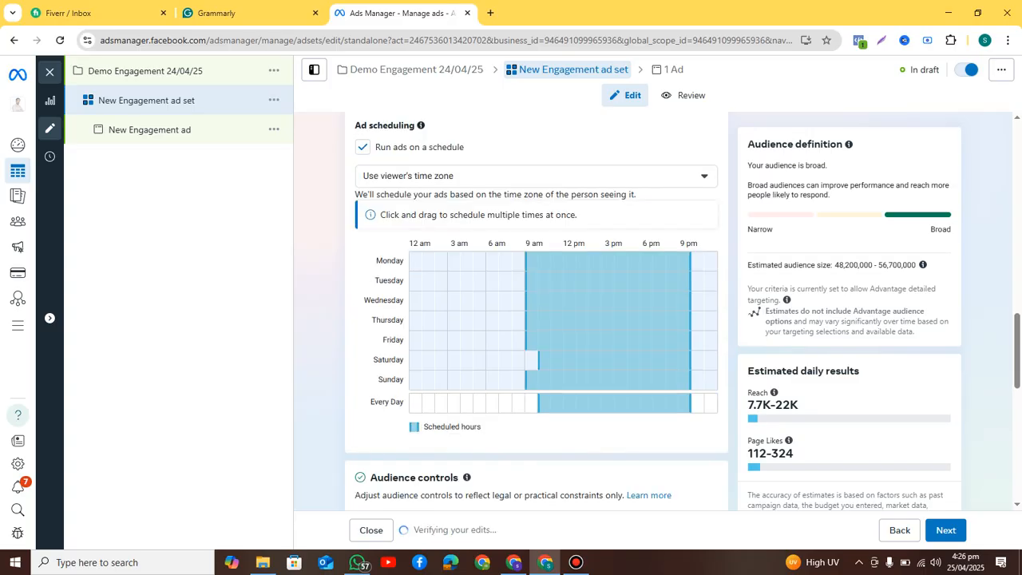
click(558, 360)
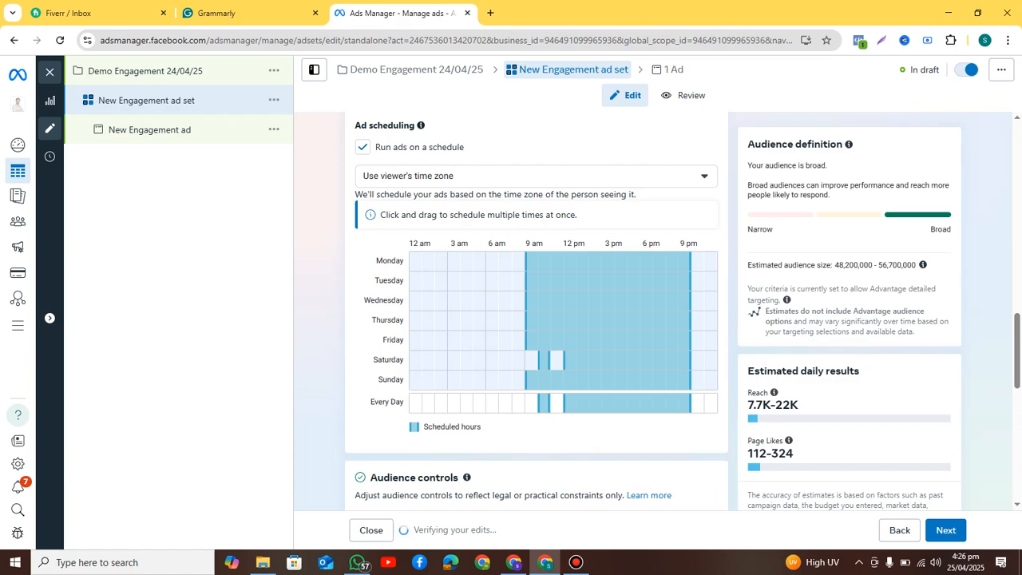
click(583, 360)
click(609, 360)
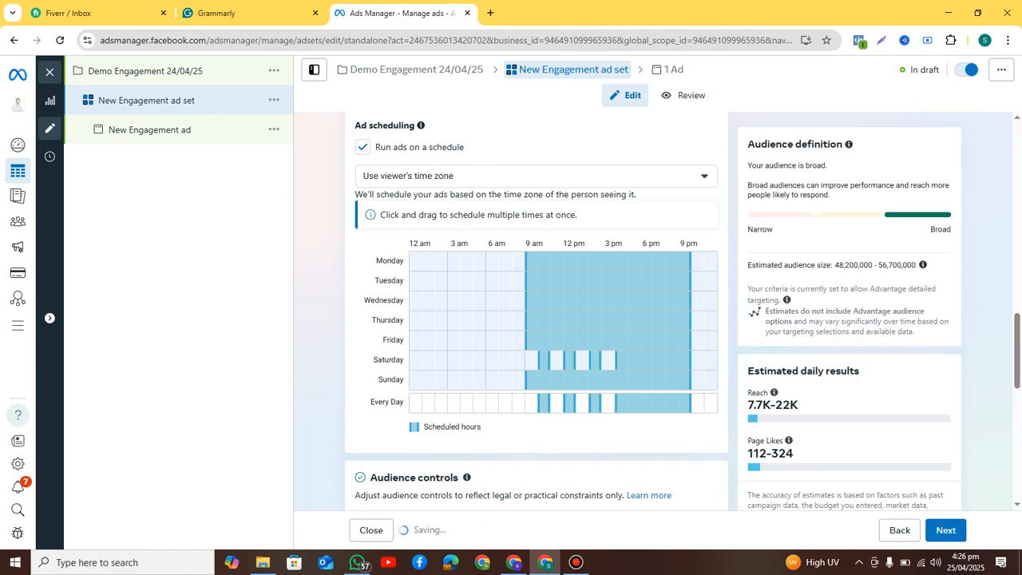
click(647, 360)
click(622, 360)
click(545, 360)
click(569, 361)
click(595, 360)
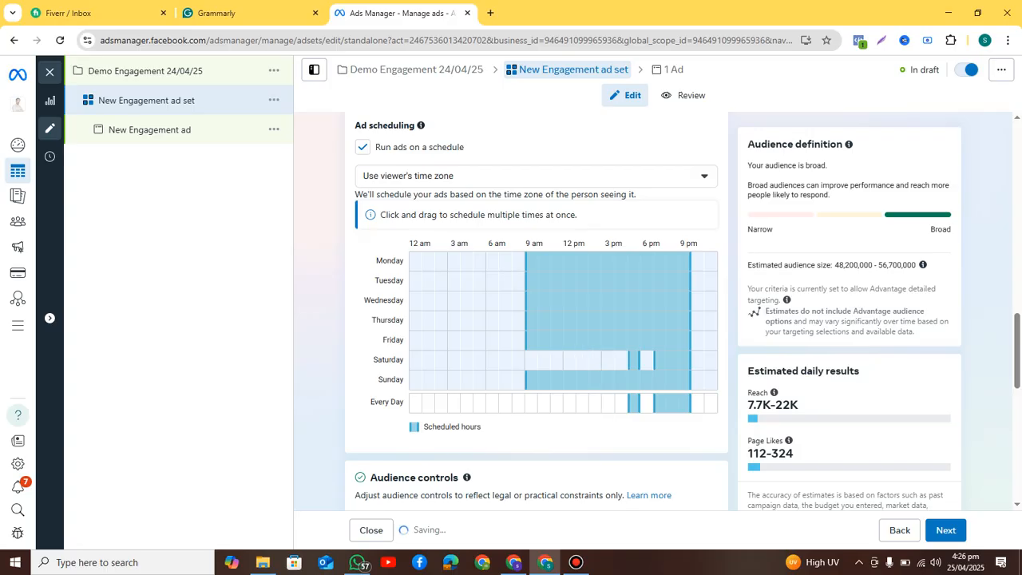
click(635, 360)
click(660, 360)
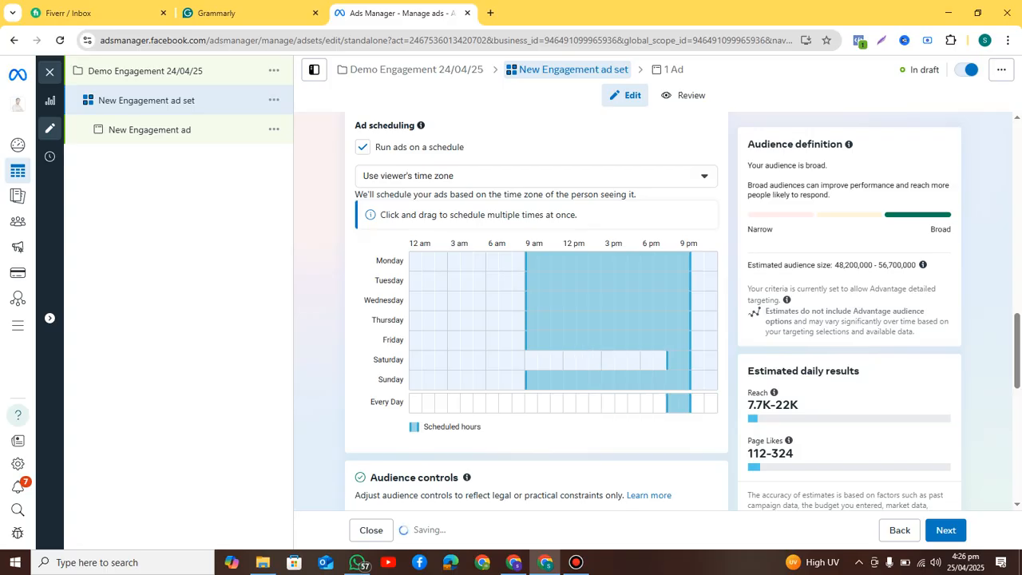
click(673, 360)
click(686, 360)
Step: Clear all of Sunday's scheduled hours, leaving ads scheduled only from Monday to Friday
click(532, 380)
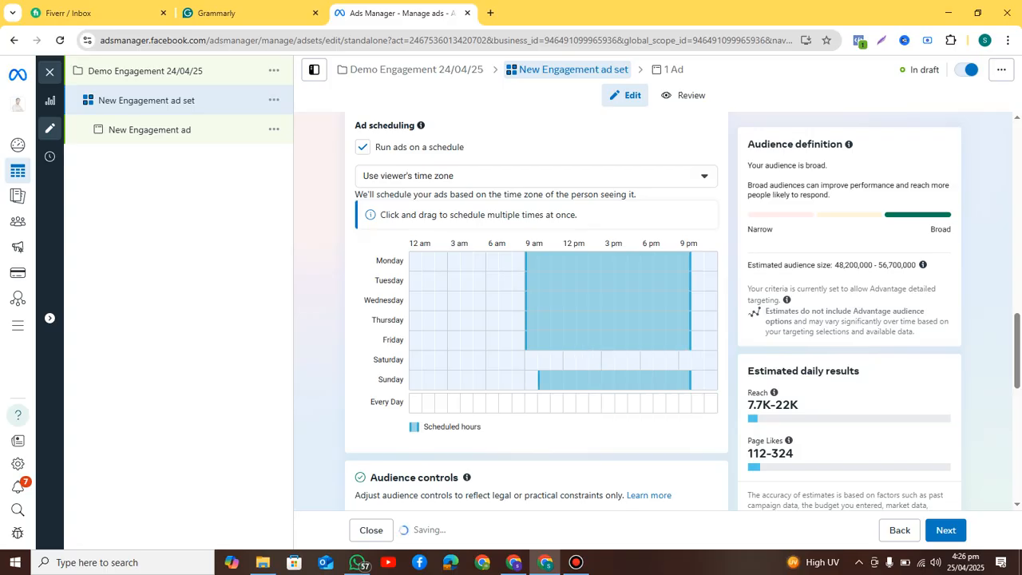
click(544, 380)
click(557, 380)
click(570, 380)
click(684, 380)
click(673, 380)
click(647, 380)
click(583, 381)
click(635, 380)
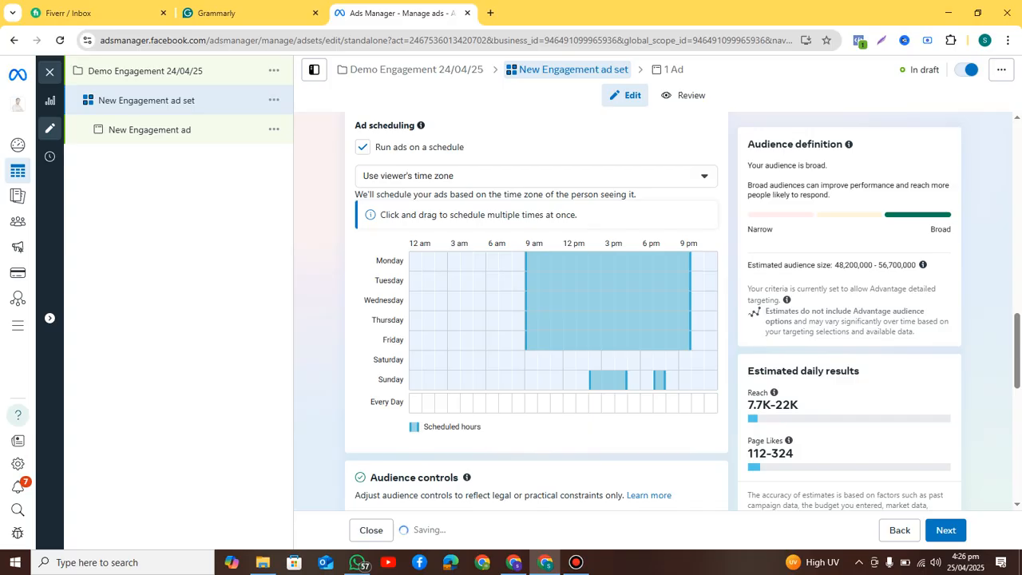
click(622, 381)
click(608, 380)
click(596, 381)
click(660, 380)
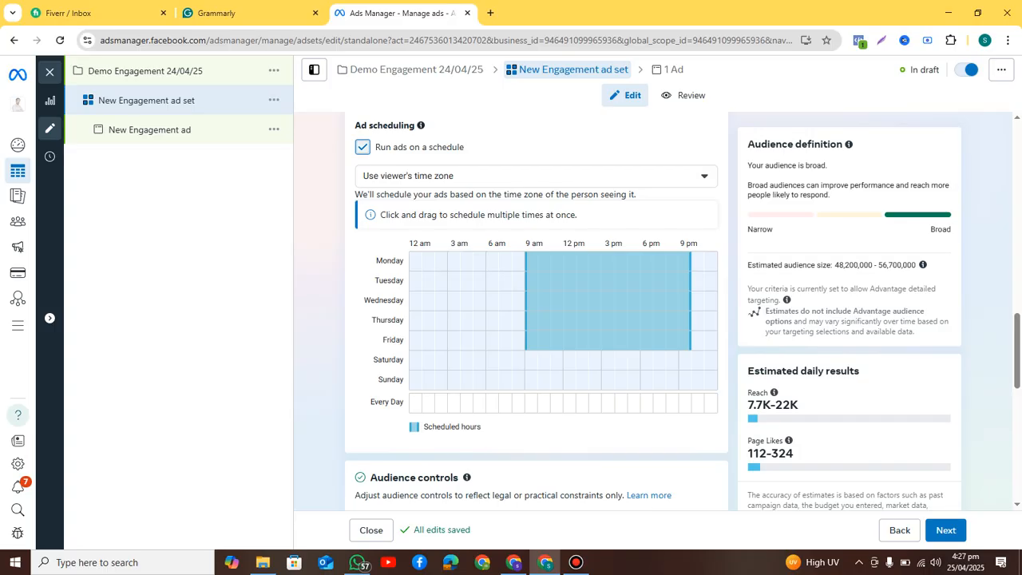
Step: Turn off running ads on a schedule for the ad set and go to the audience controls
click(363, 147)
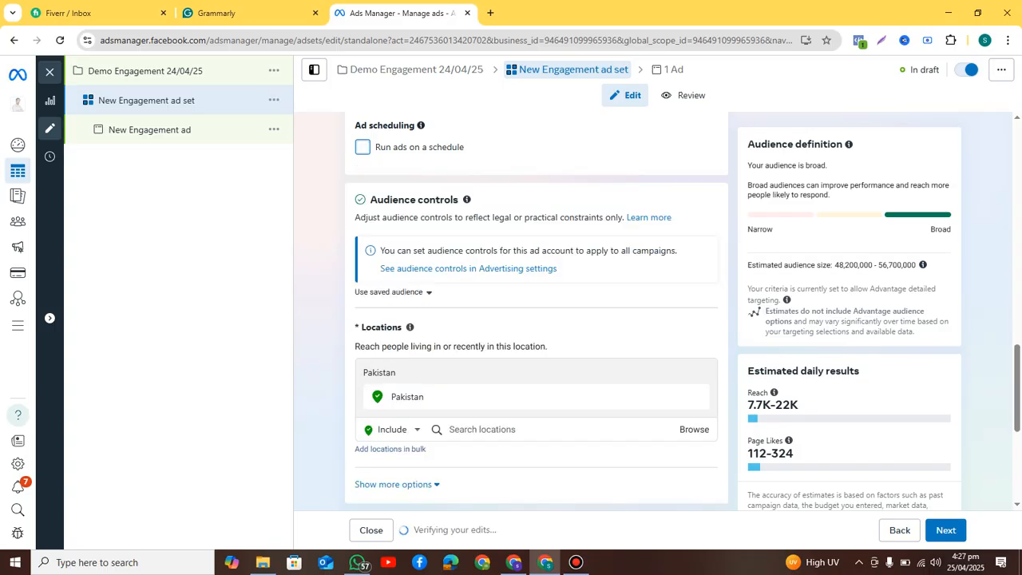
scroll(536, 320, up, 2)
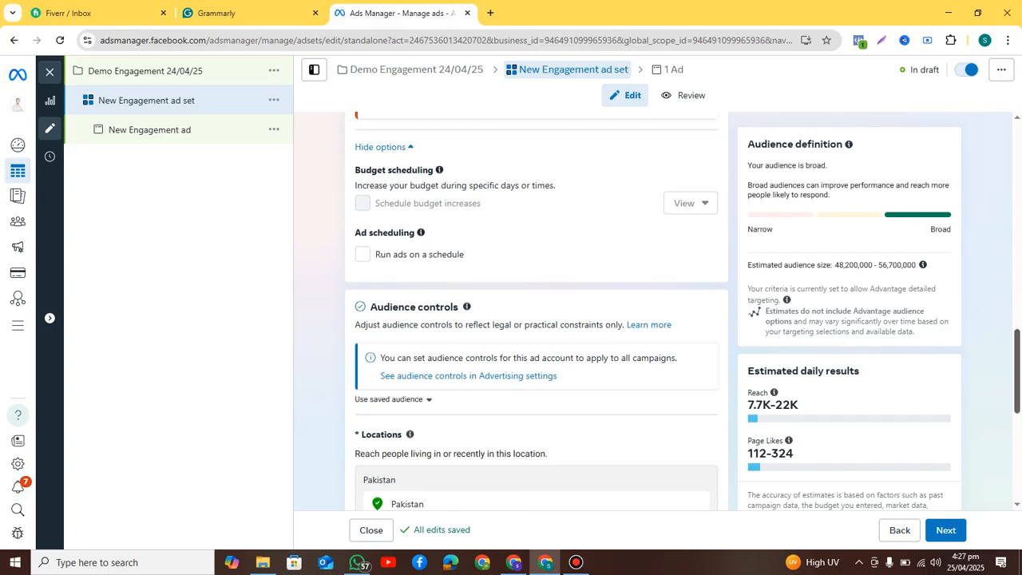
scroll(537, 320, down, 1)
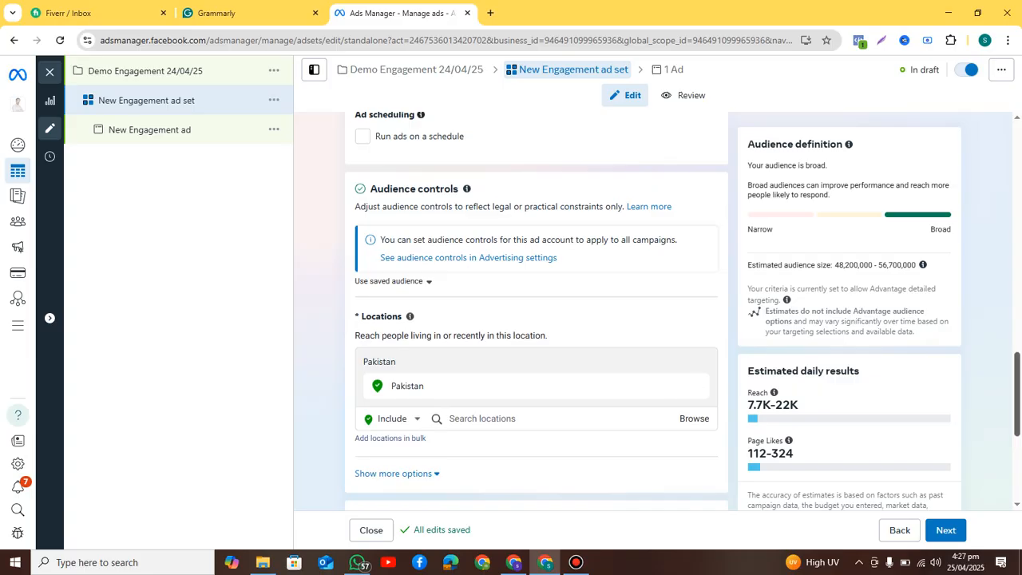
scroll(536, 315, down, 1)
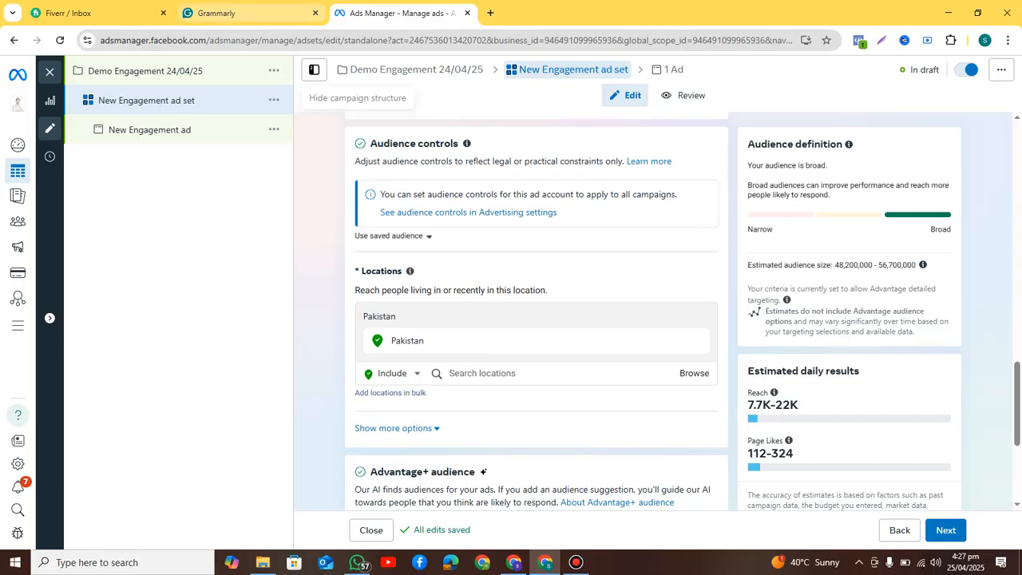
Step: Add the line "Skillup Academy - Page likes" under the heading in the Grammarly document, and return to Ads Manager
click(246, 13)
key(Return)
text(Skillup )
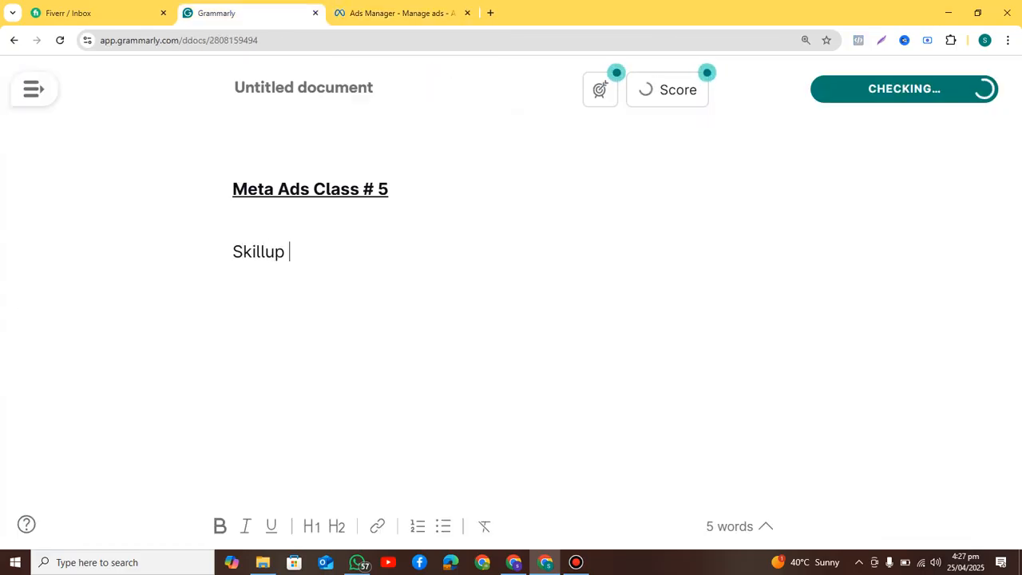
text(Academy )
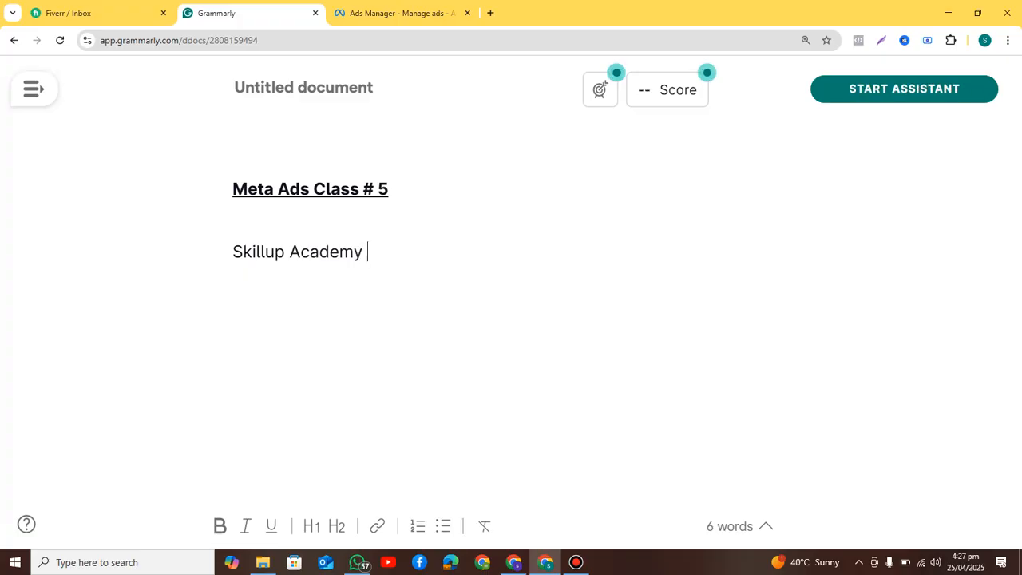
text(- Page likes)
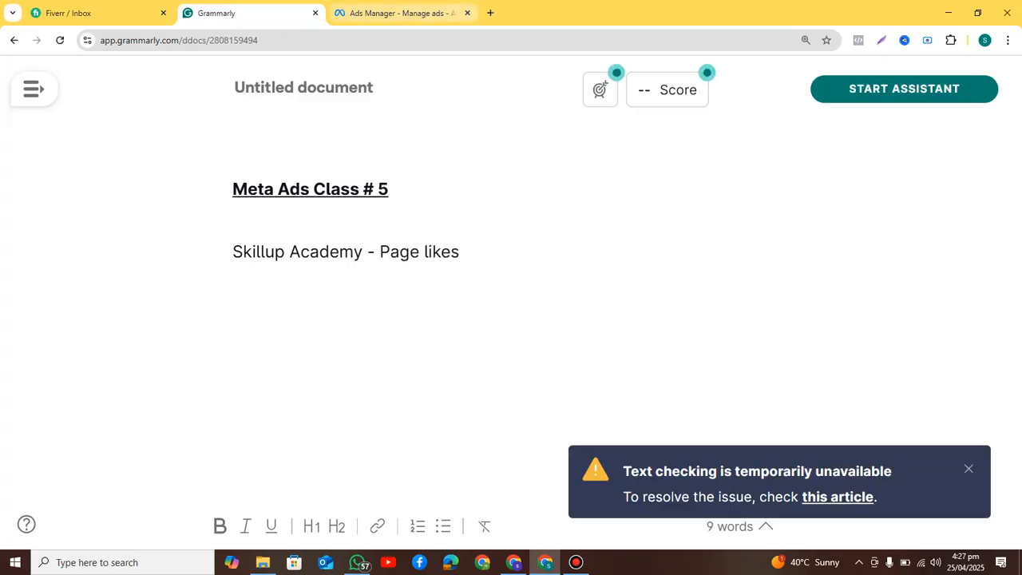
key(ctrl+Tab)
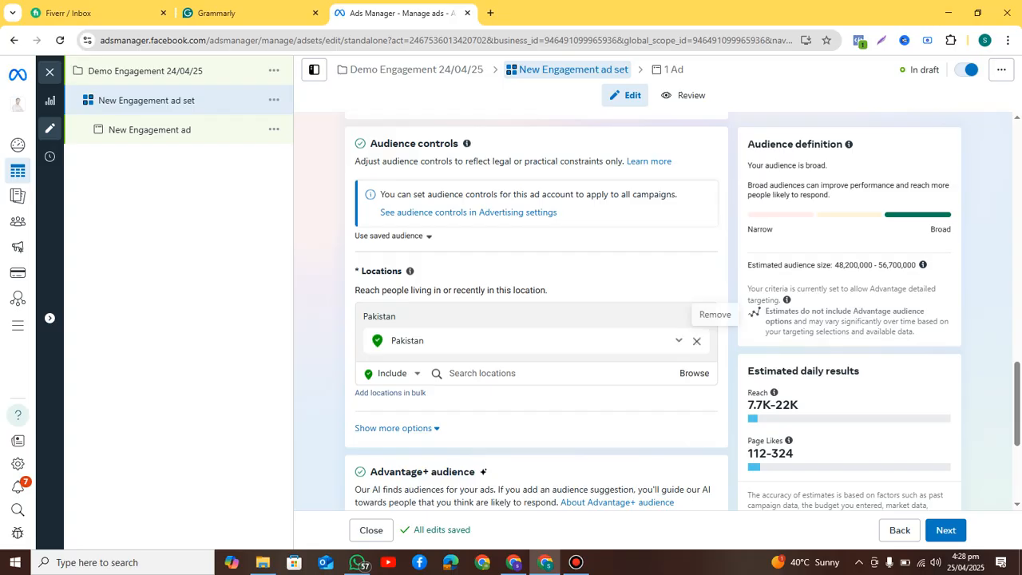
Step: Remove Pakistan from the audience locations, add the country again through the location search, and check the estimated audience size
click(697, 341)
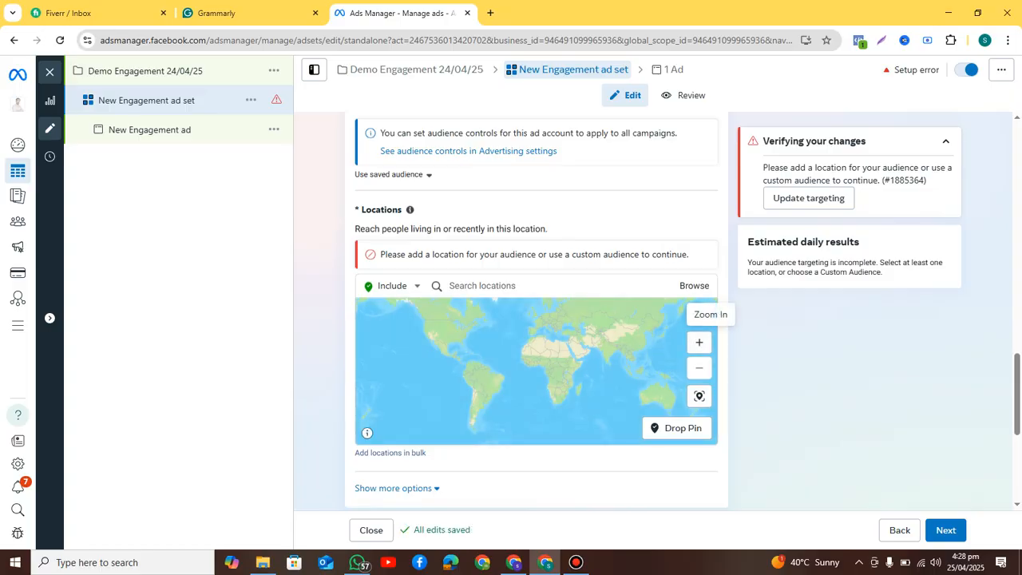
click(512, 286)
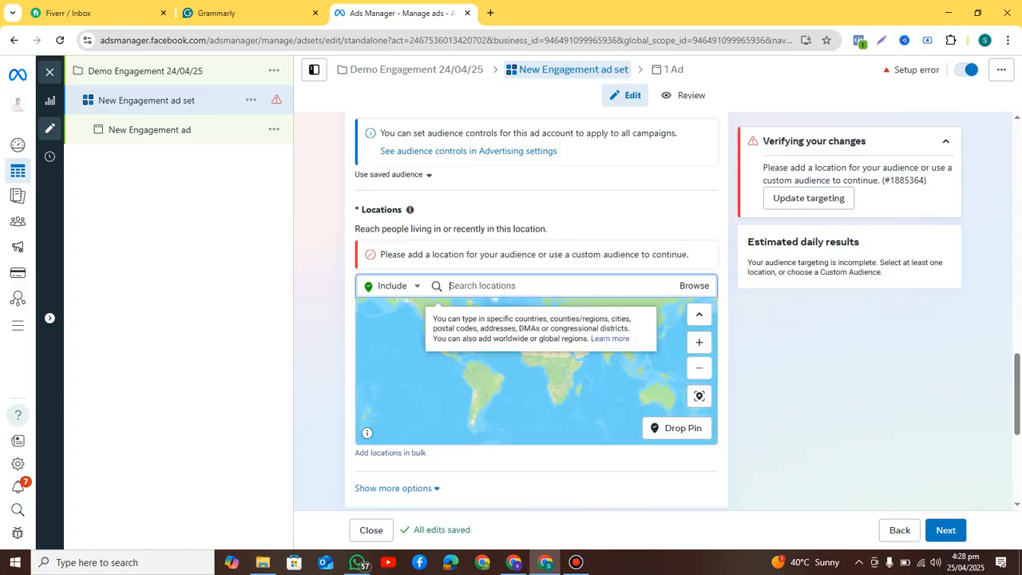
text(pakistan)
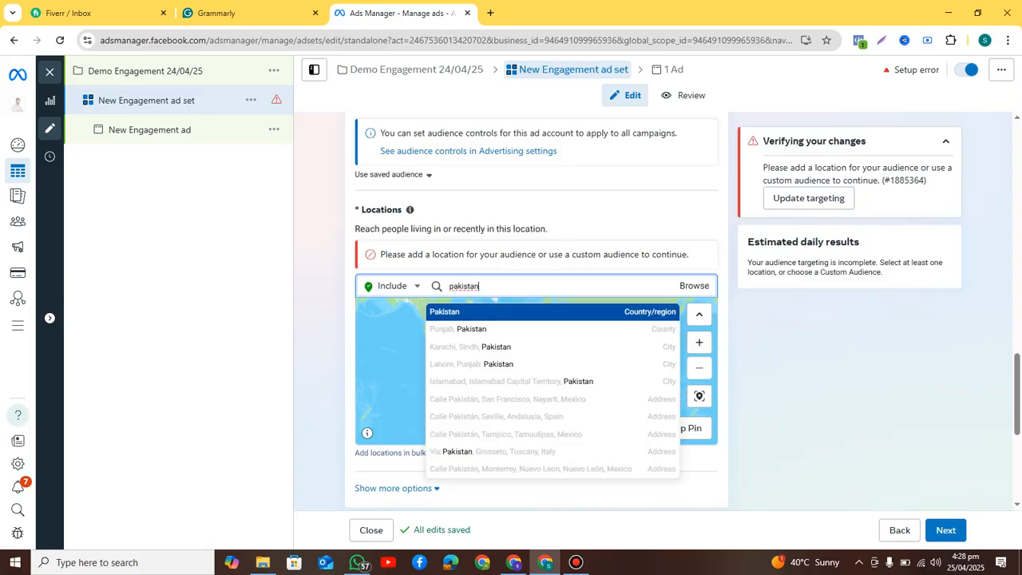
key(Return)
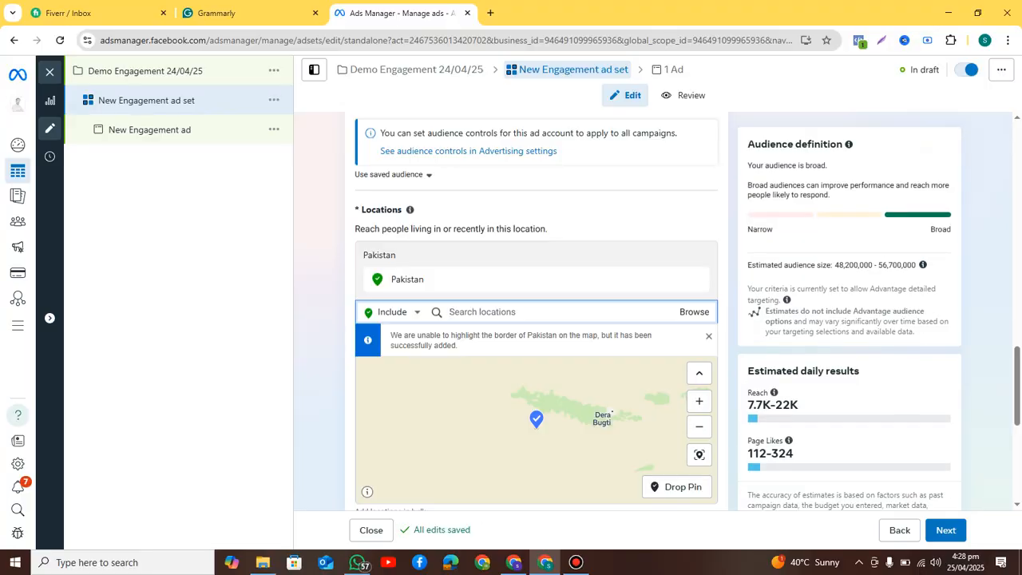
drag(835, 266, 874, 265)
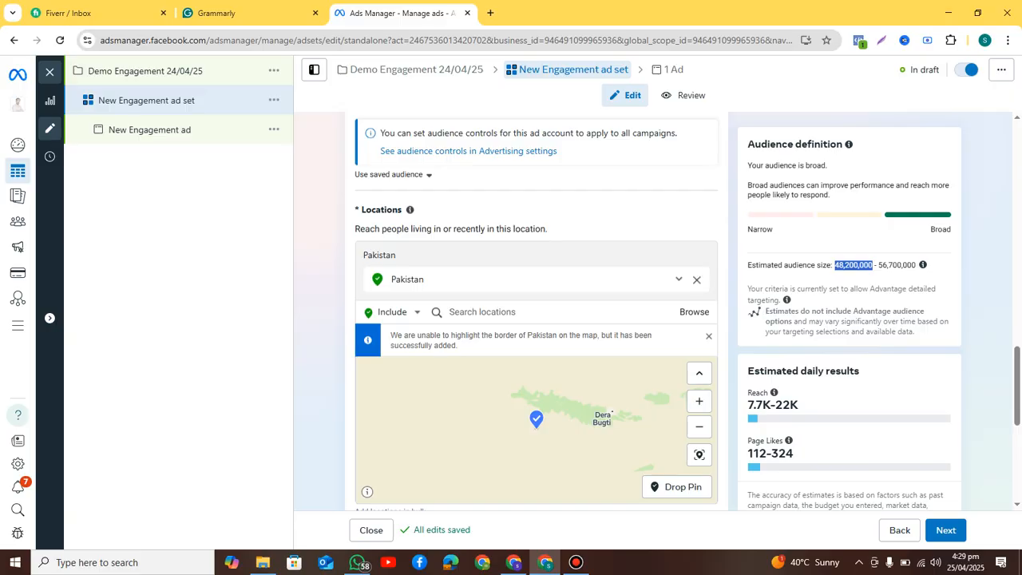
Step: Replace the Pakistan location with the city of Dera Ismail Khan, Khyber Pakhtunkhwa
click(697, 280)
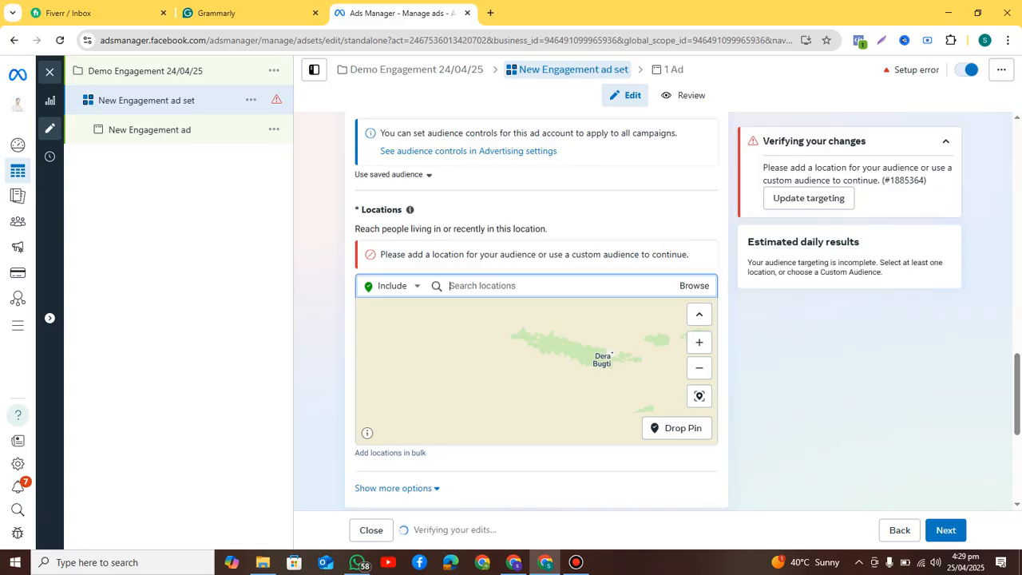
text(dera isma)
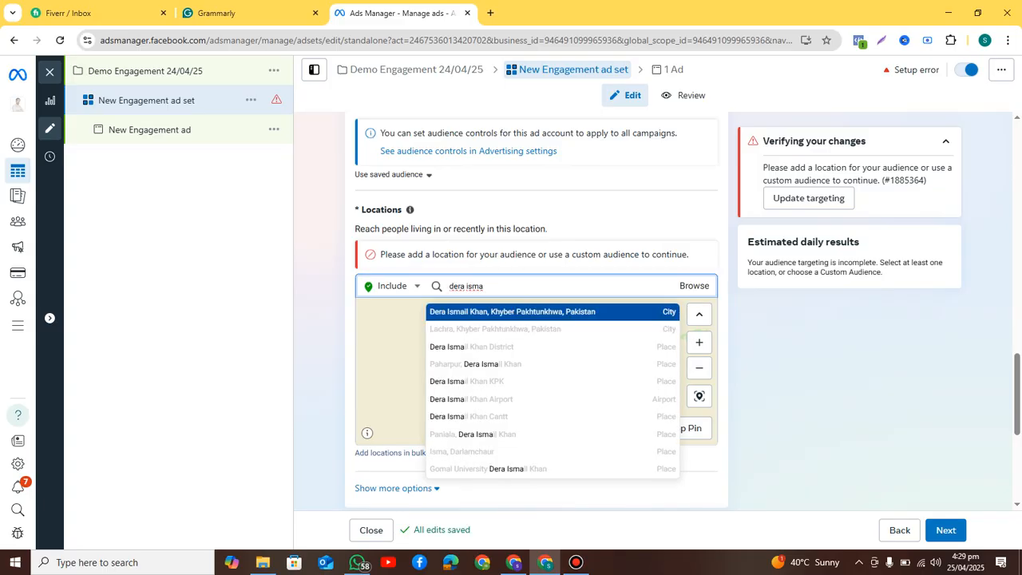
key(Return)
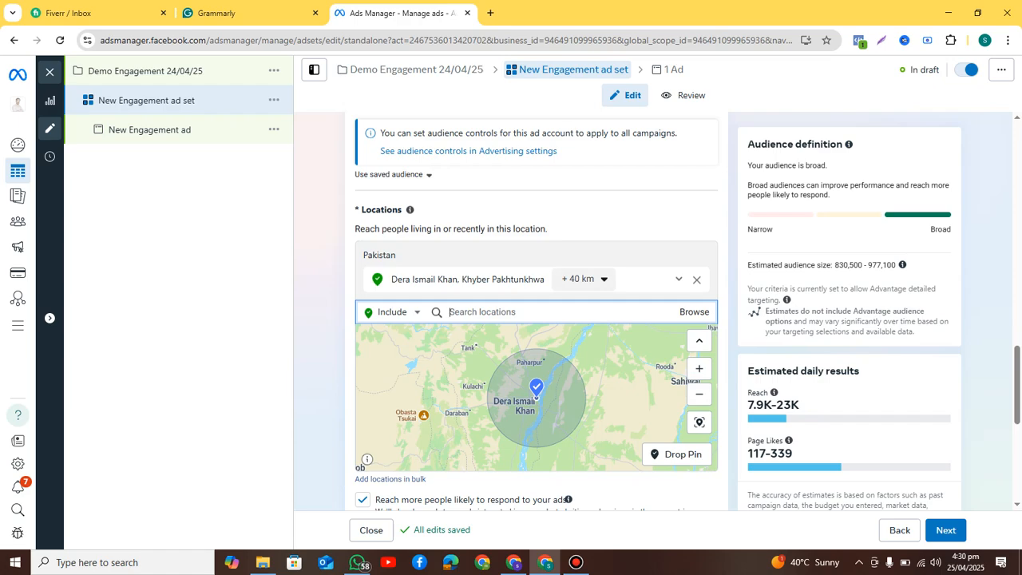
Step: Review the radius options for Dera Ismail Khan and examine the area its radius covers on the map
click(583, 279)
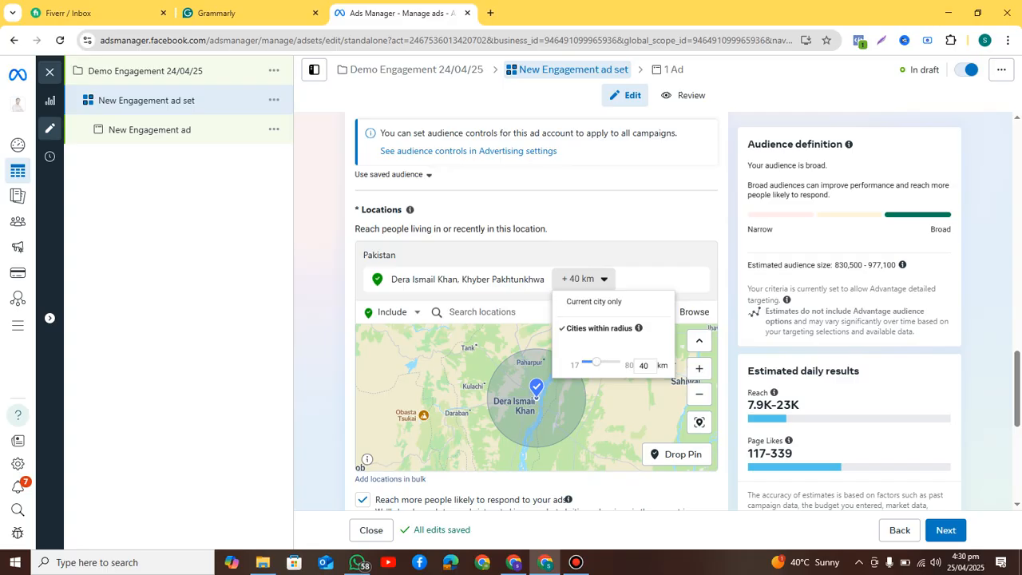
click(639, 278)
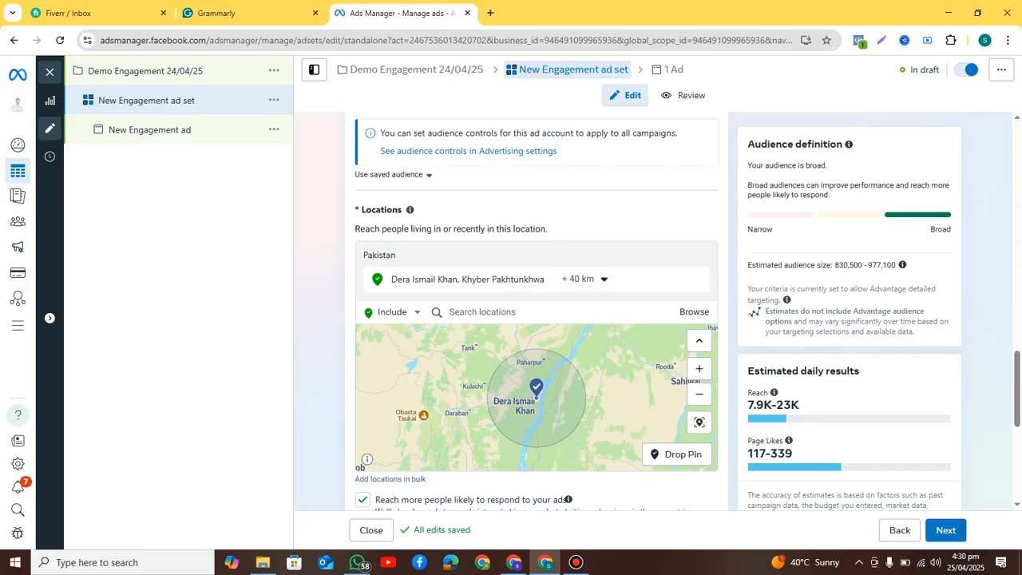
click(699, 368)
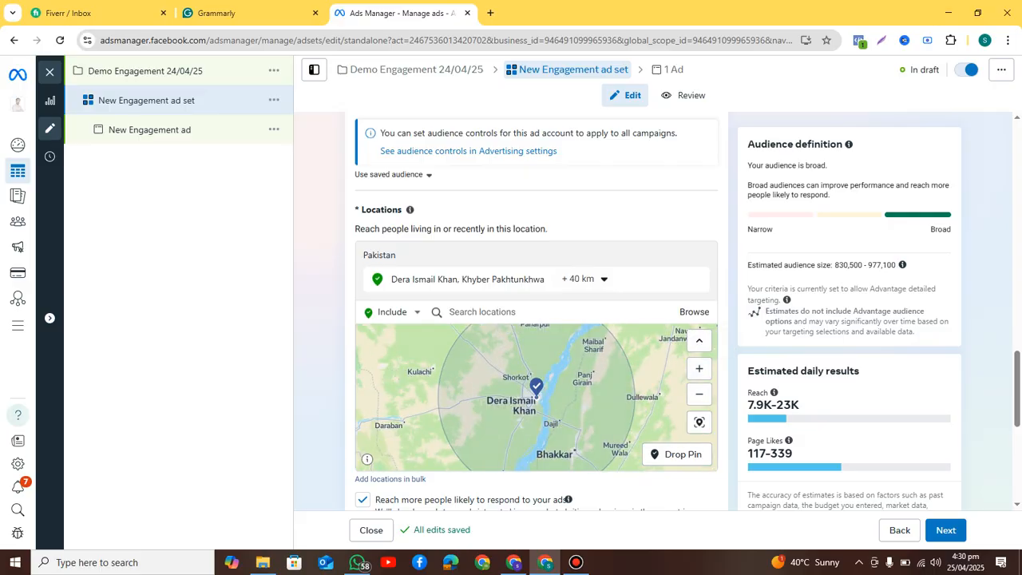
drag(543, 384, 533, 425)
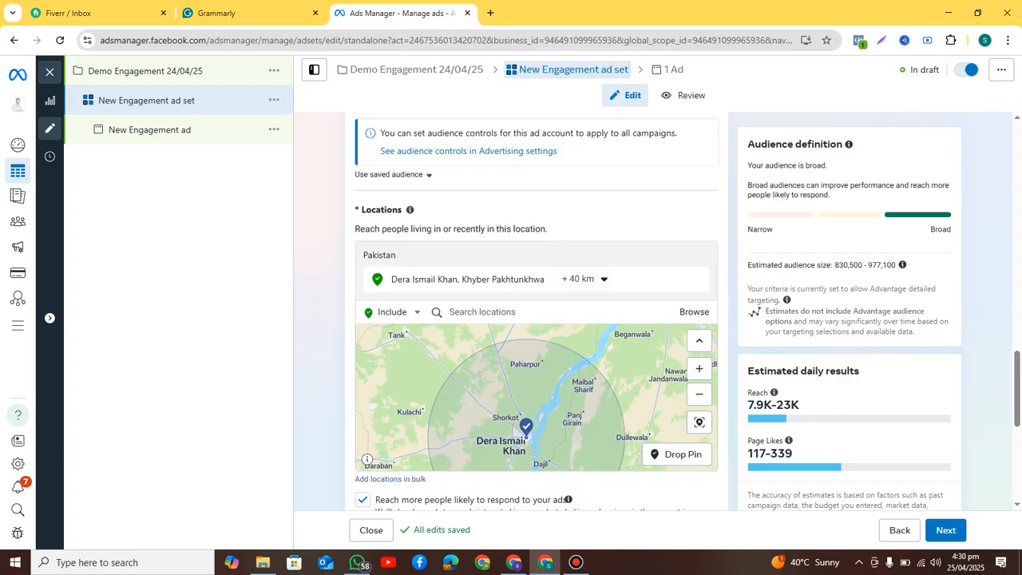
drag(527, 427, 561, 375)
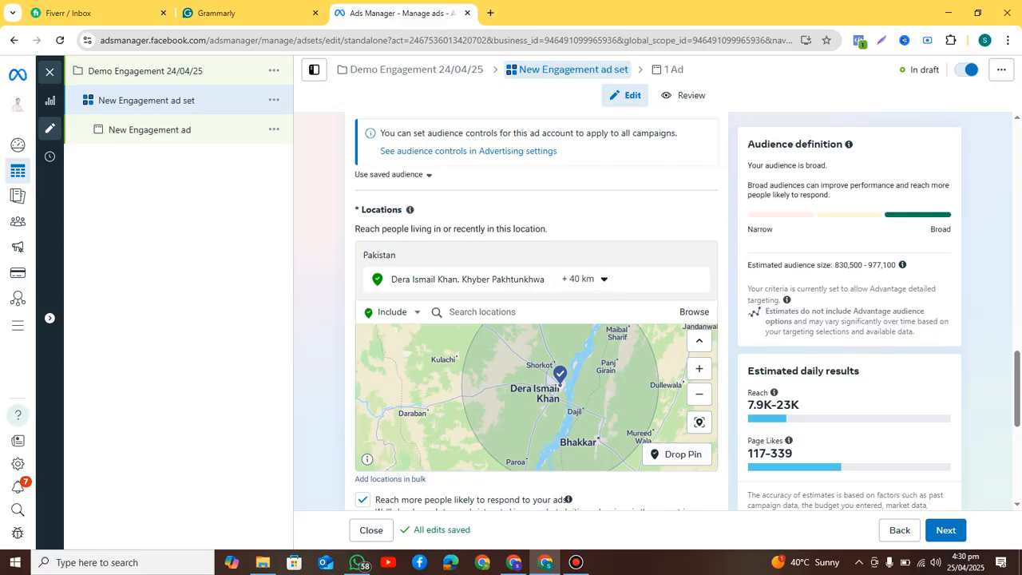
drag(561, 374, 491, 349)
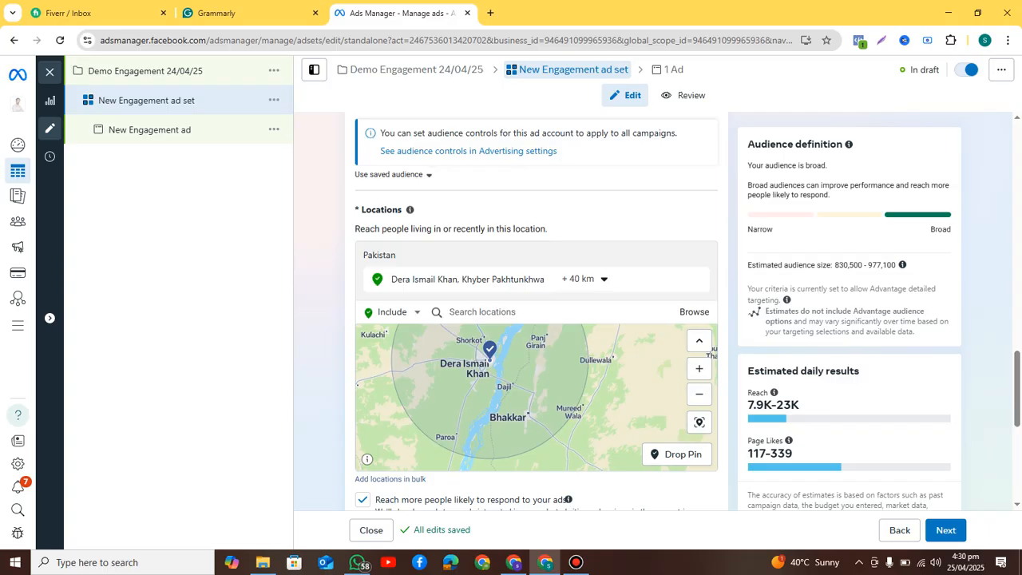
Step: Examine the places inside and around the 40 km circle, from Paharpur to Bhakkar, and read the Advantage detailed targeting note
click(699, 368)
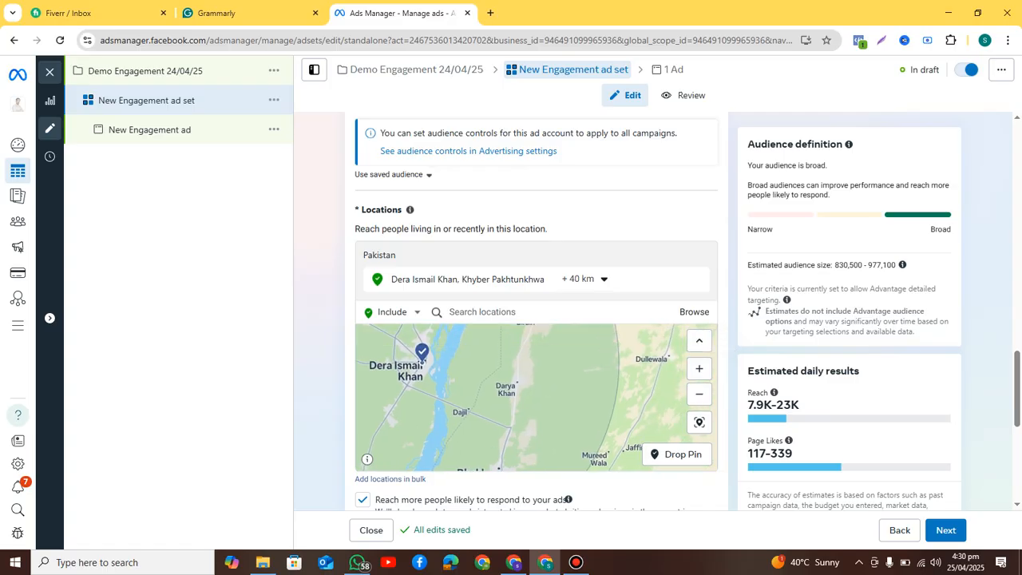
drag(543, 363, 514, 445)
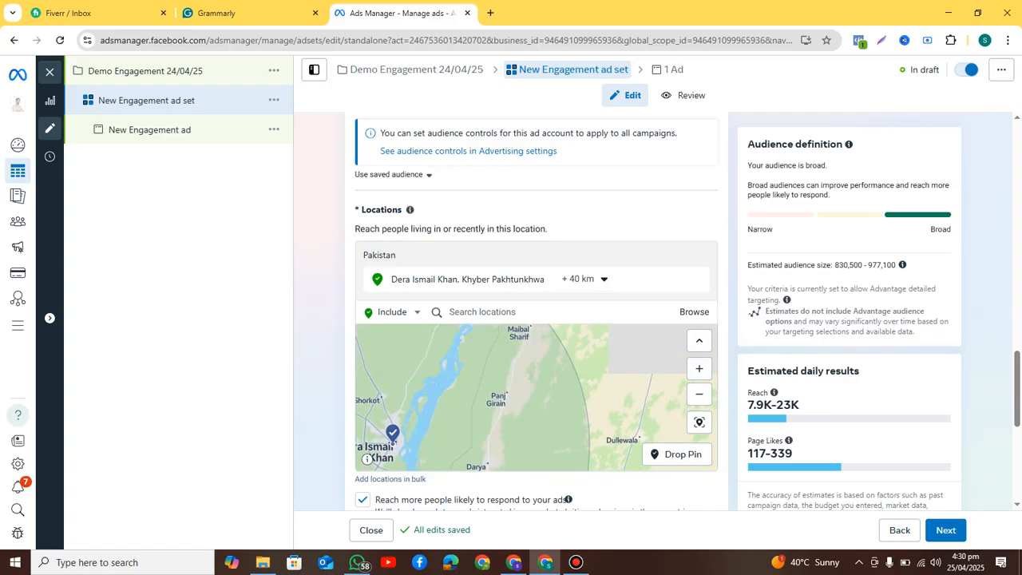
drag(519, 375, 547, 429)
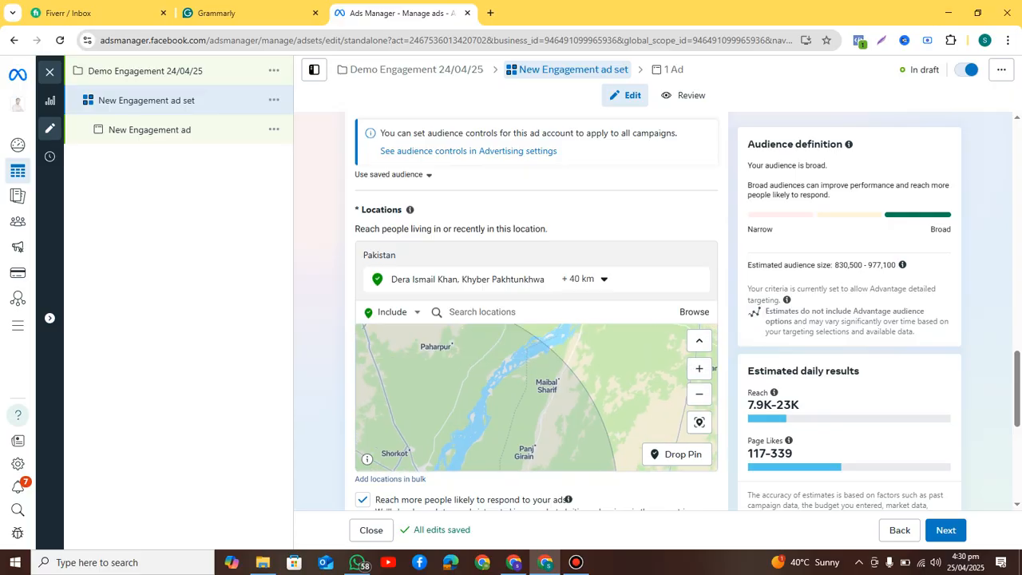
drag(571, 356, 489, 428)
click(700, 394)
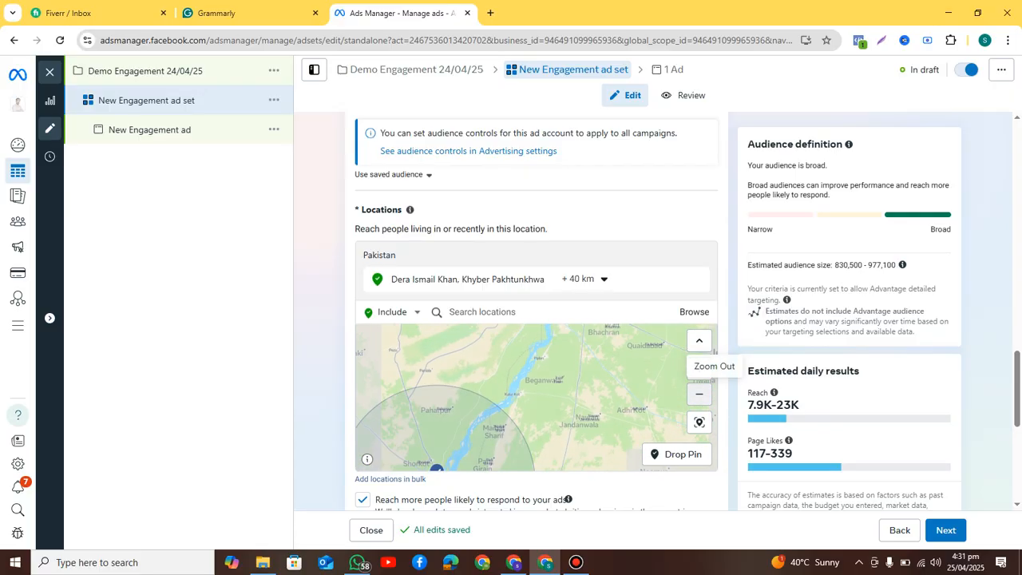
drag(575, 367, 607, 357)
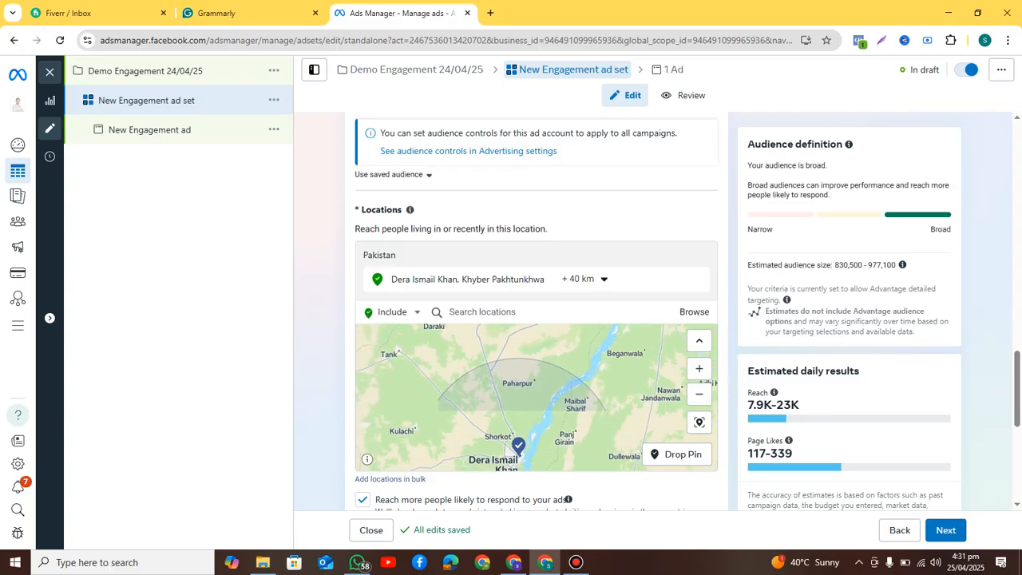
drag(527, 423, 511, 372)
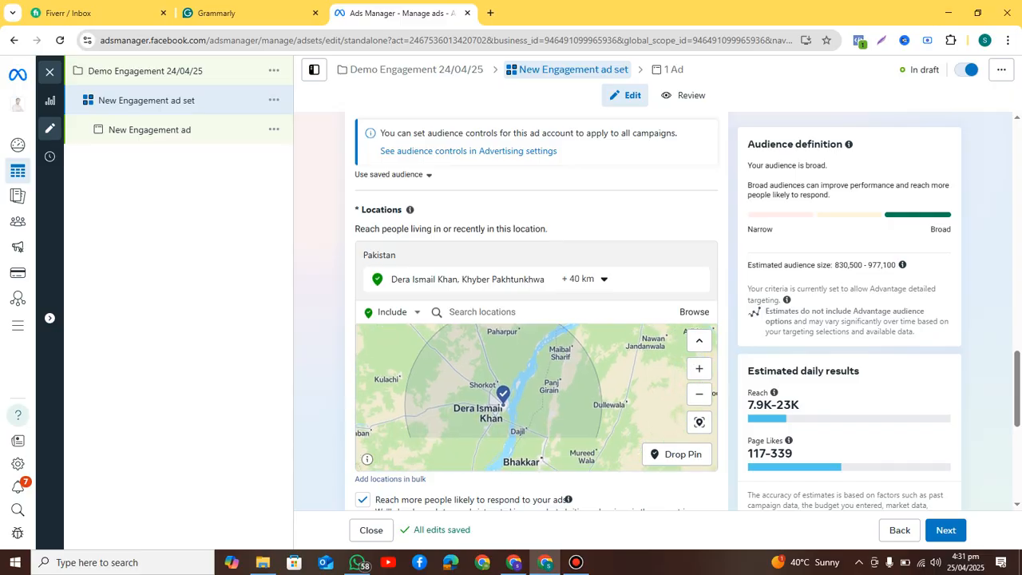
drag(511, 407, 512, 381)
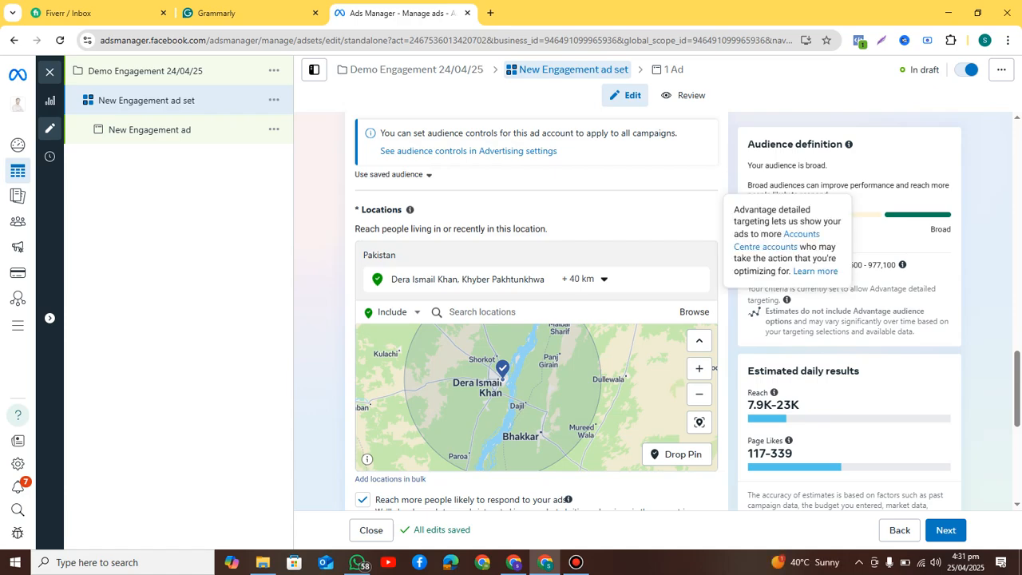
mouse_move(786, 300)
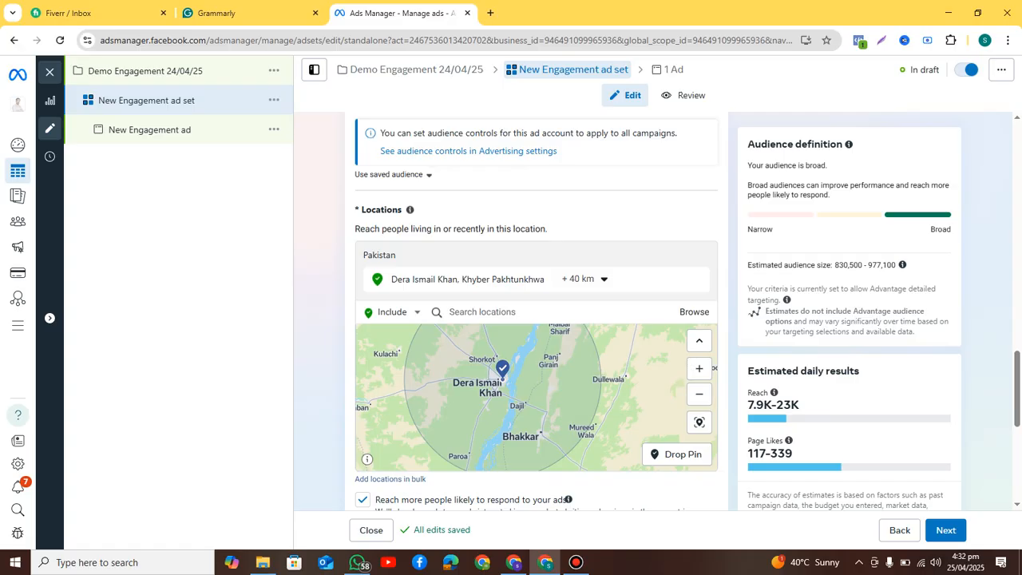
drag(532, 380, 503, 420)
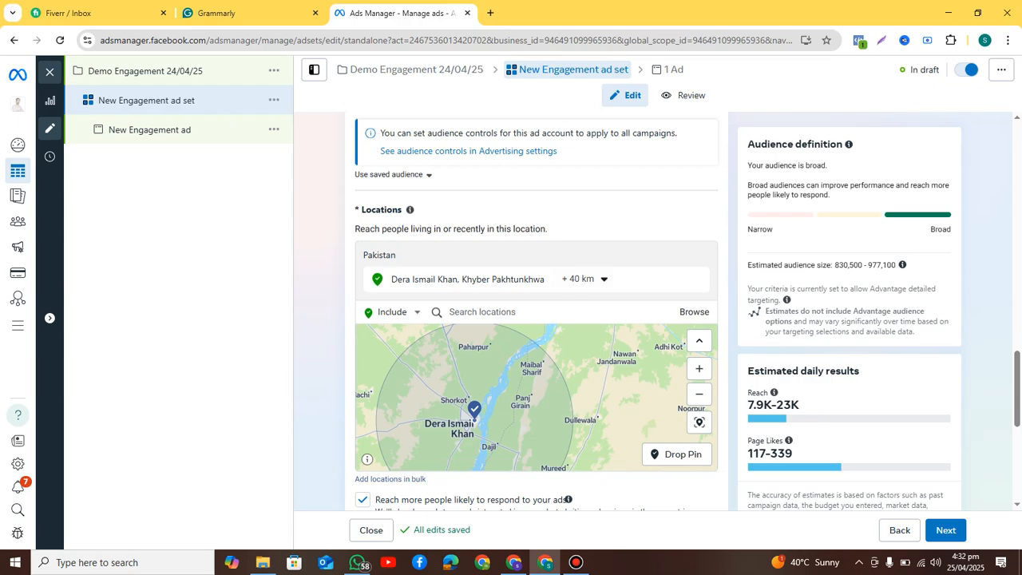
drag(527, 423, 541, 345)
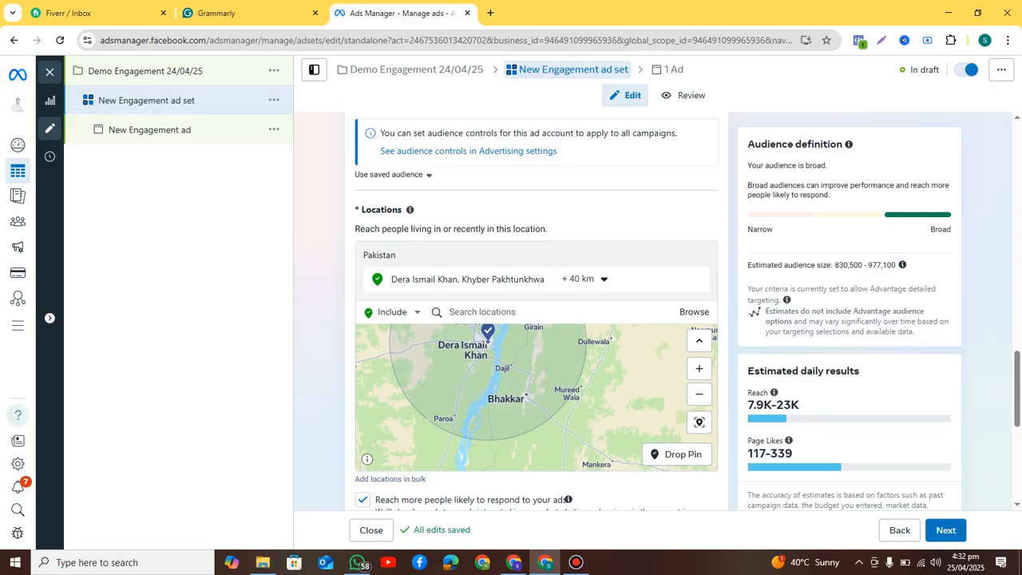
drag(541, 357, 541, 411)
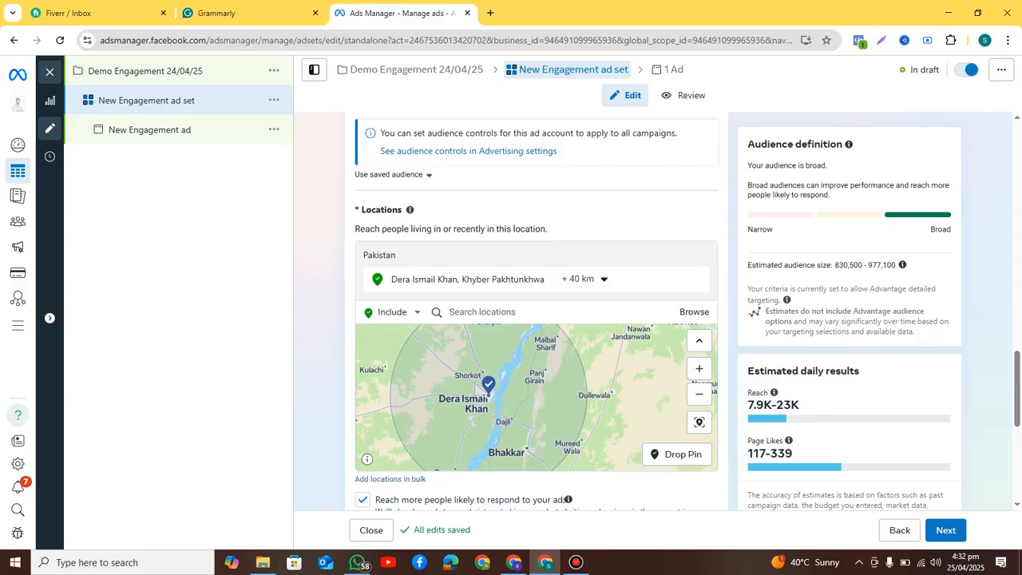
Step: Reduce the targeting radius around Dera Ismail Khan to 17 km
click(583, 279)
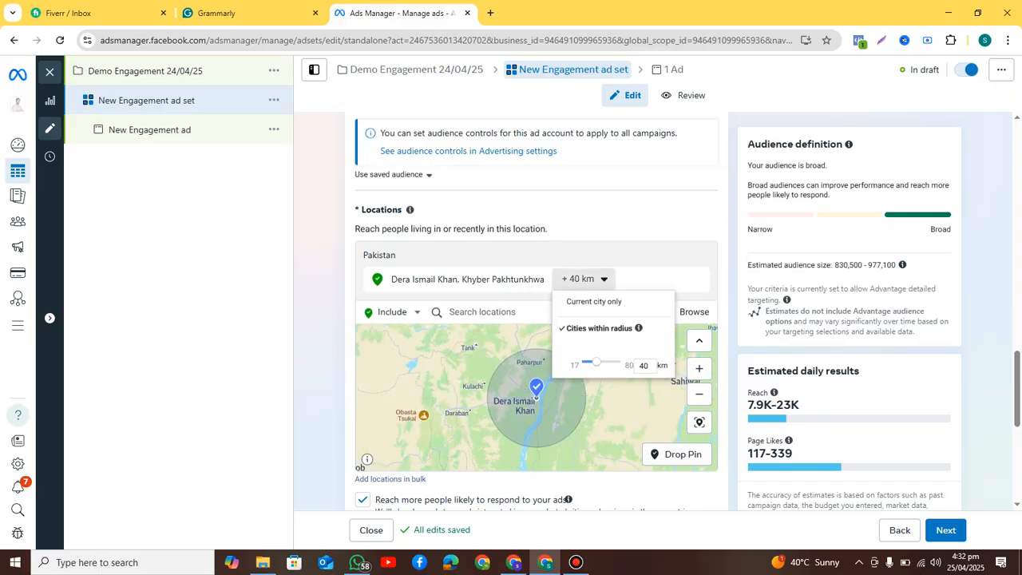
drag(596, 362, 582, 362)
click(623, 415)
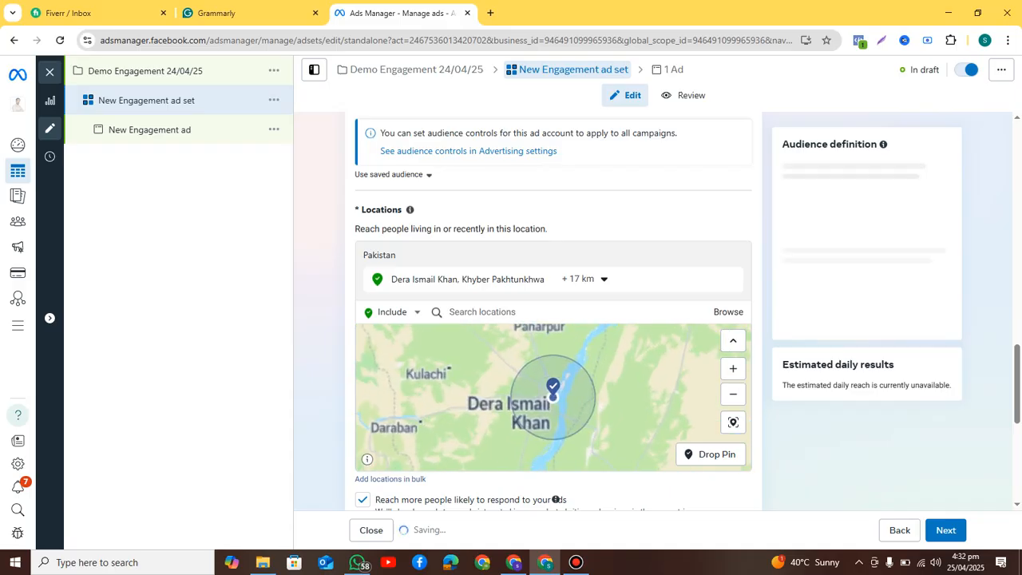
Step: Examine the area and boundary of the 17 km circle on the map and review the city's radius options
click(700, 369)
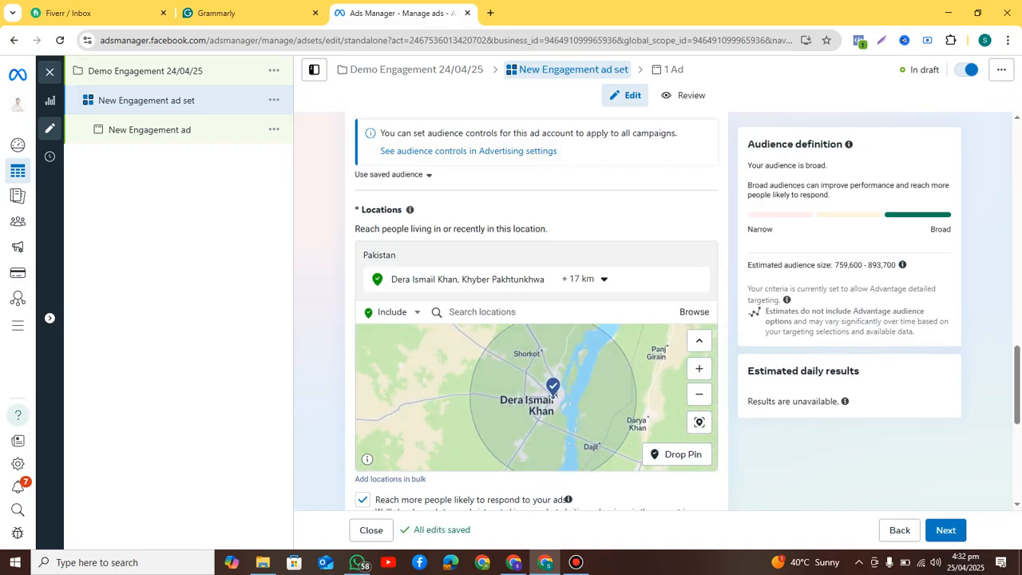
click(699, 369)
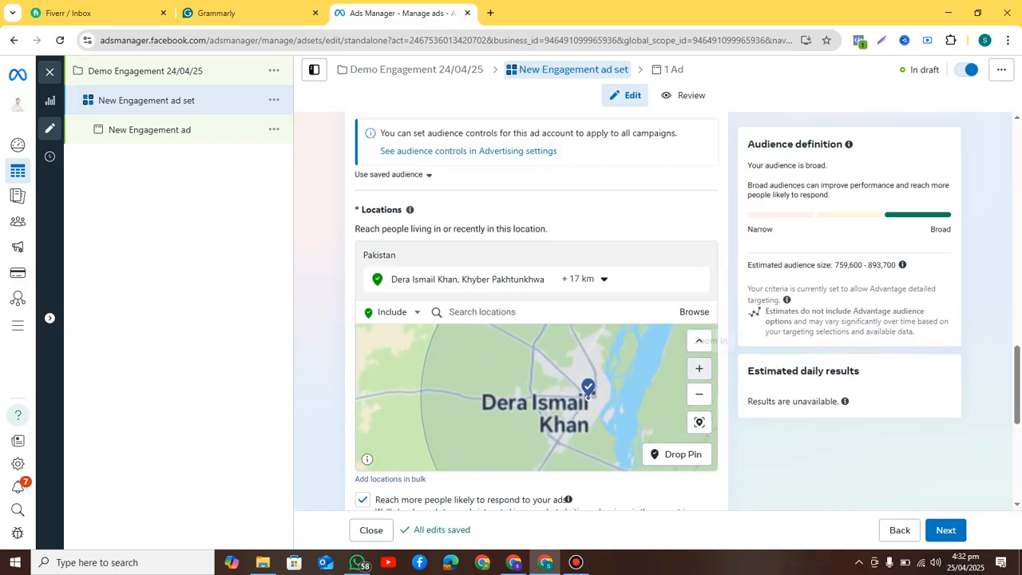
drag(551, 415, 591, 346)
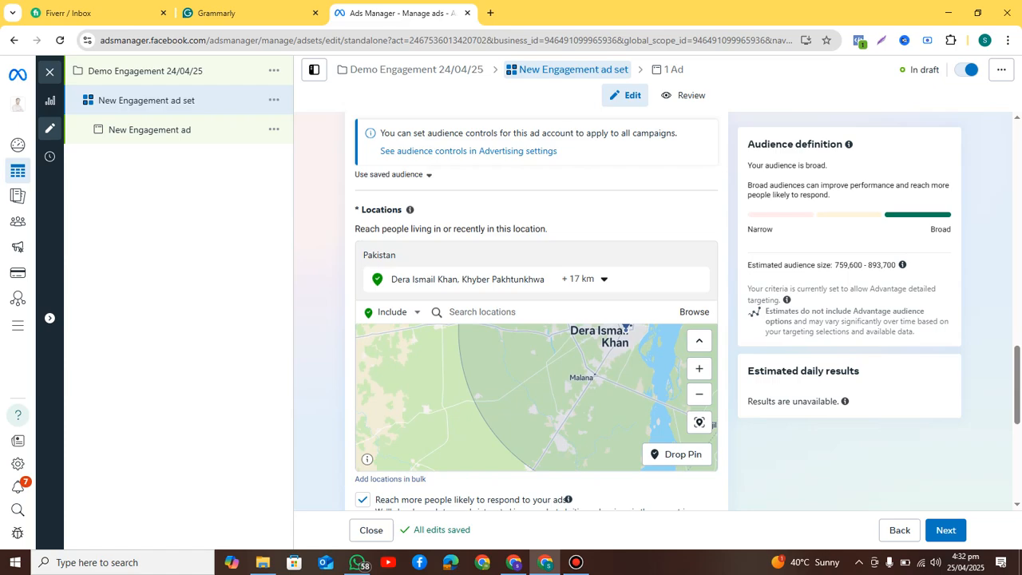
click(700, 369)
drag(559, 431, 571, 328)
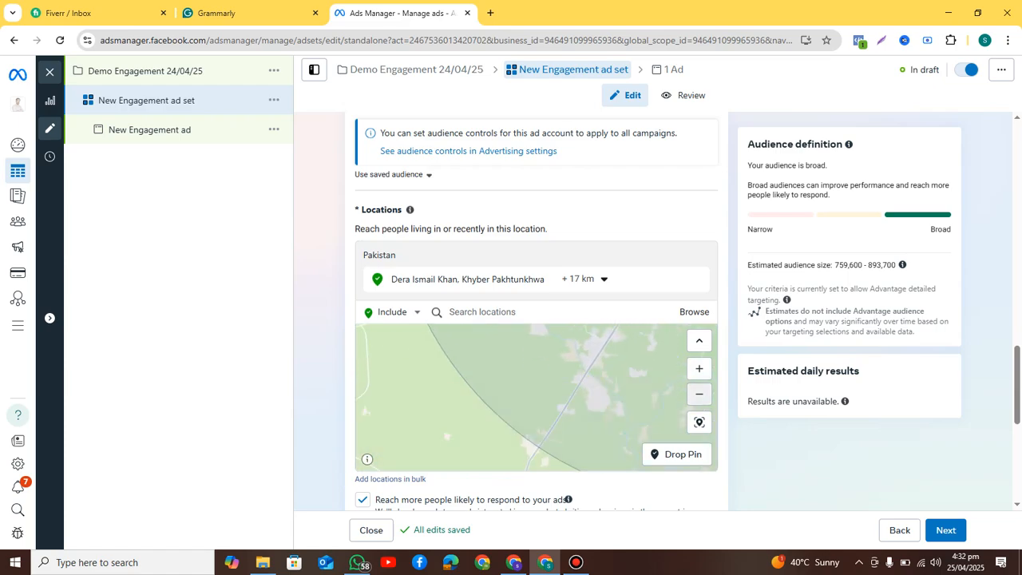
click(700, 394)
click(700, 394)
drag(592, 371, 556, 444)
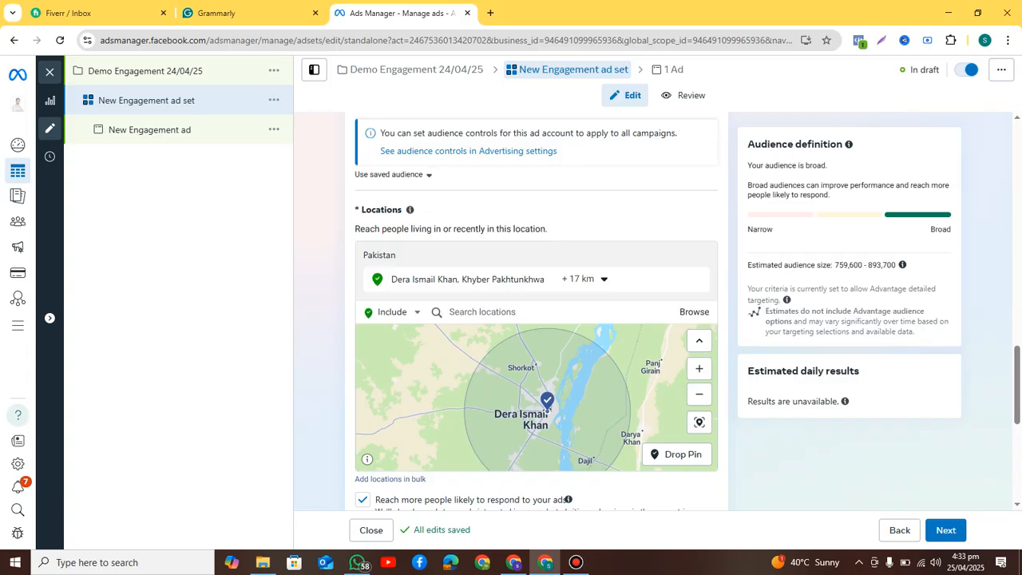
click(583, 278)
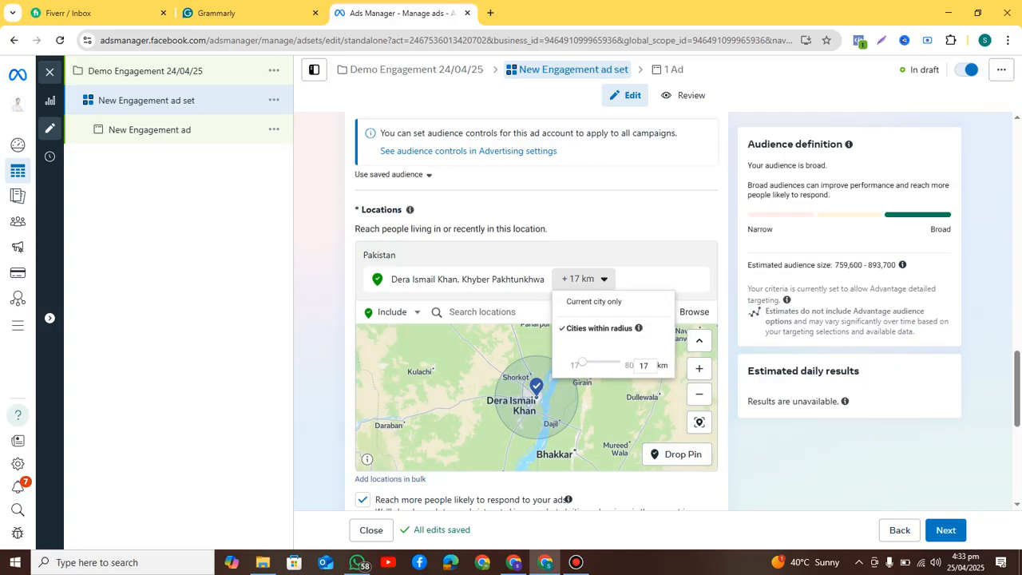
key(Escape)
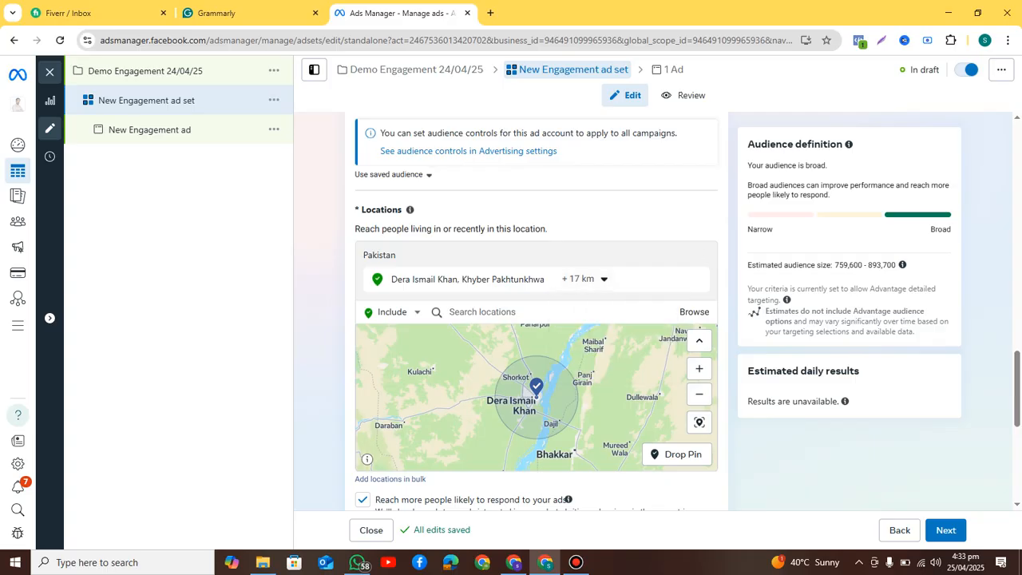
Step: Replace the city location with a map pin at the centre of Dera Ismail Khan (31.8314, 70.9021)
click(699, 368)
click(699, 368)
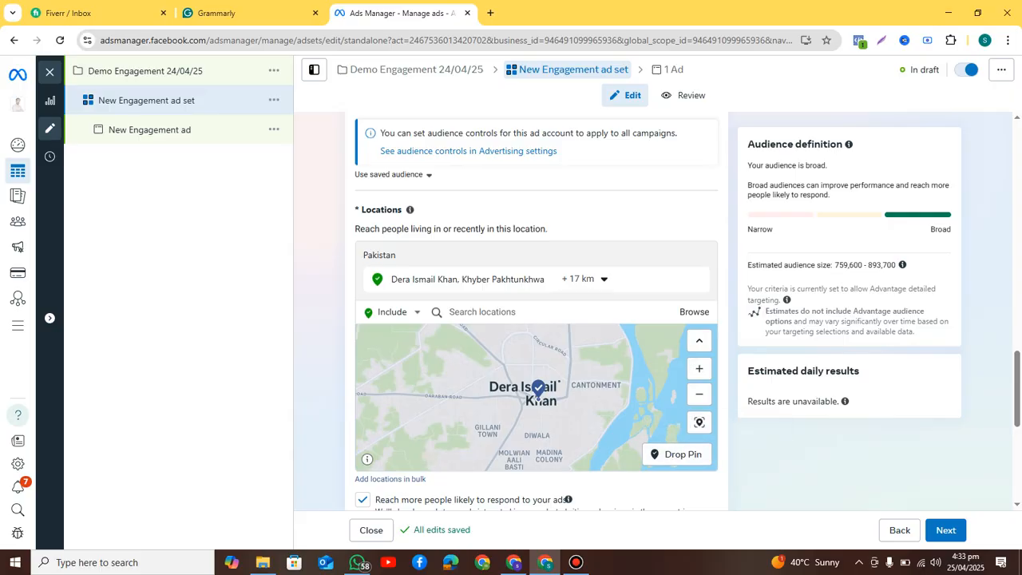
click(539, 393)
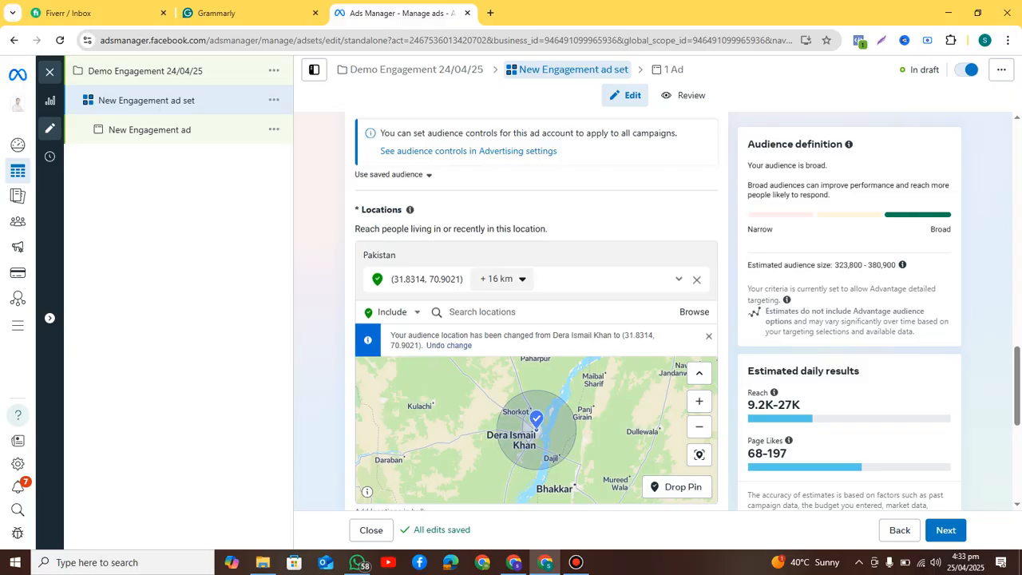
Step: Set the pinned location's radius to 1 km and inspect the neighbourhoods it covers
click(511, 280)
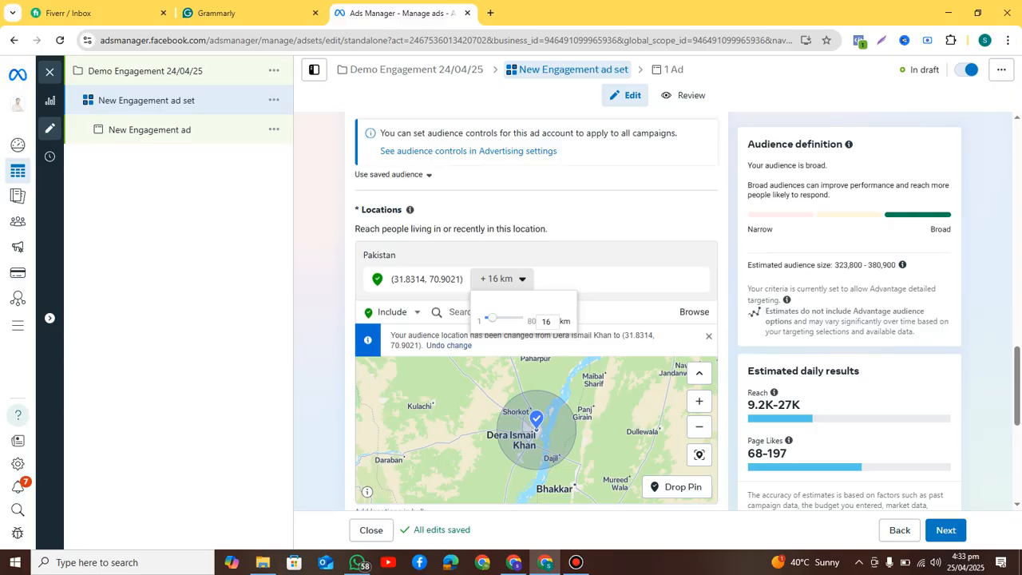
drag(492, 318, 484, 318)
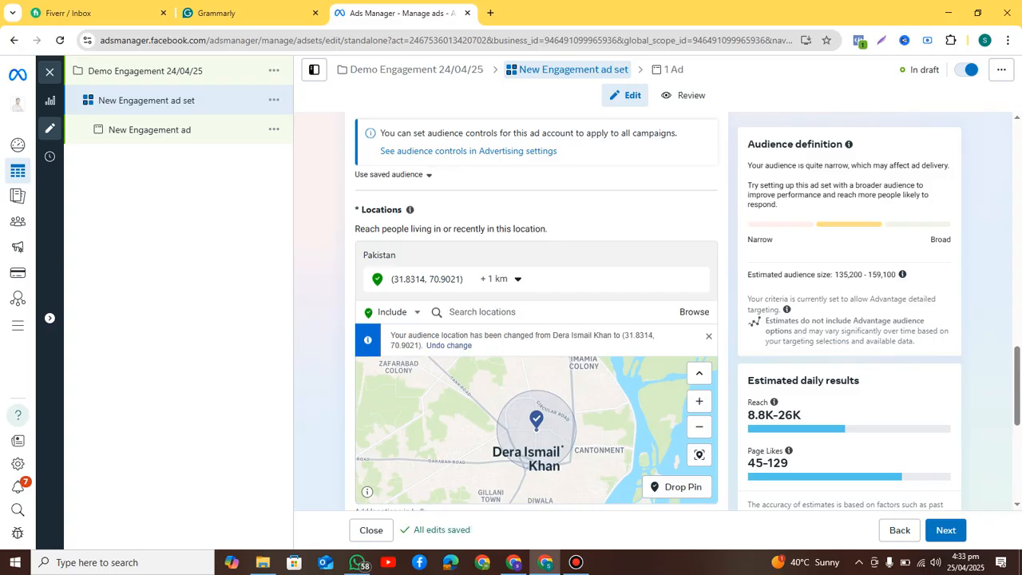
click(700, 401)
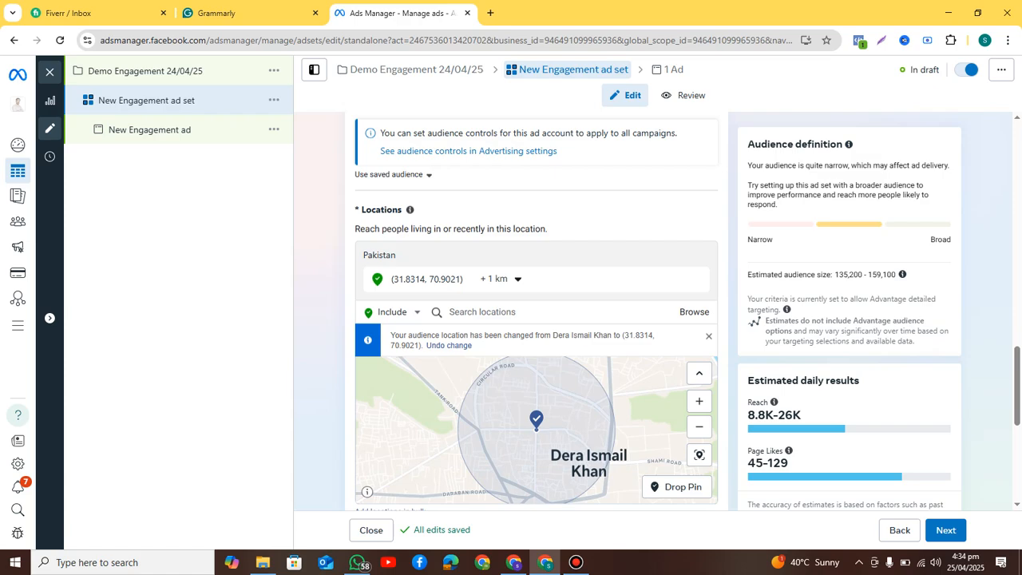
Step: Set the pinned location's radius to 4 km and examine the part of the city it covers on the map
click(500, 278)
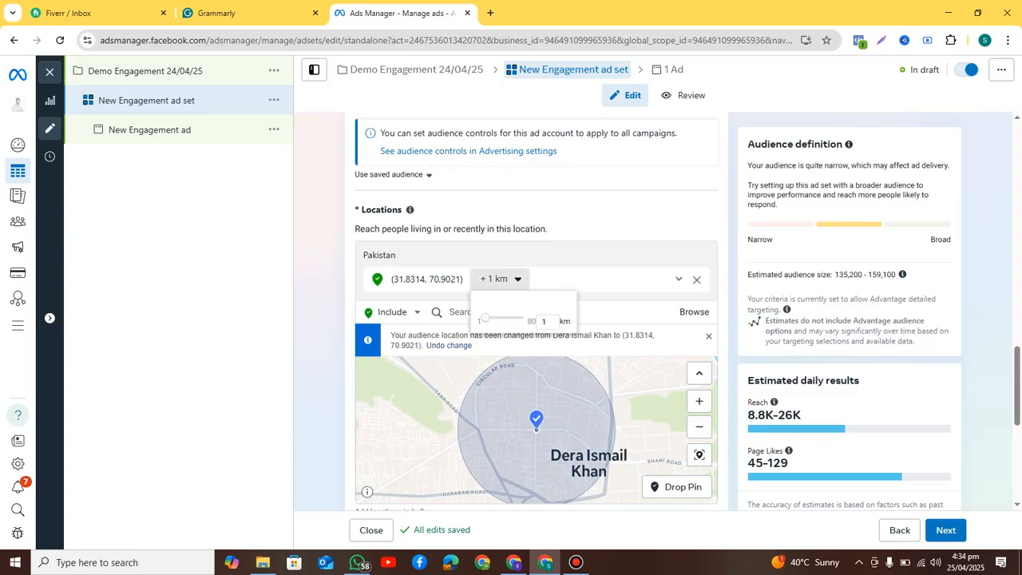
text(4)
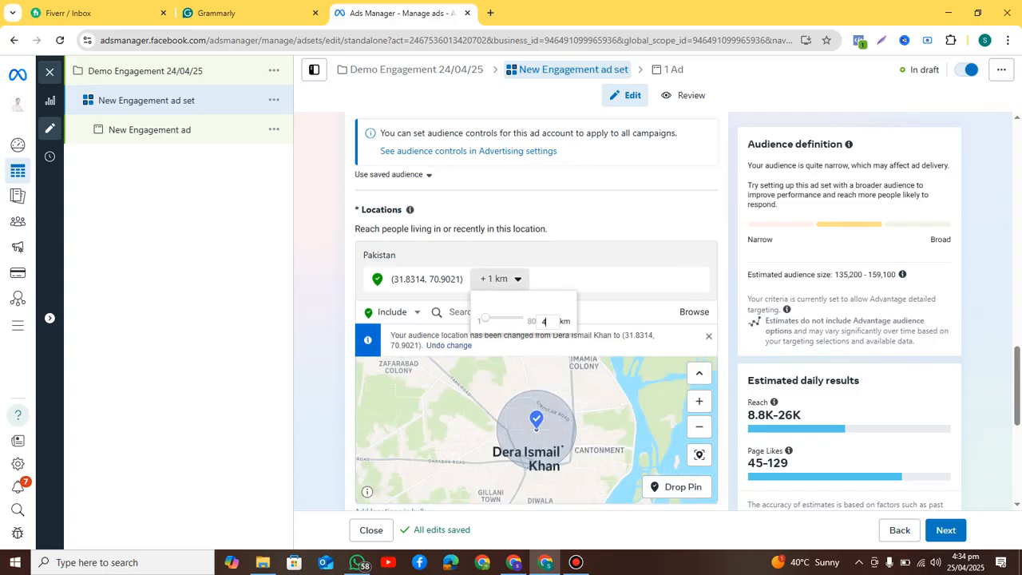
key(Return)
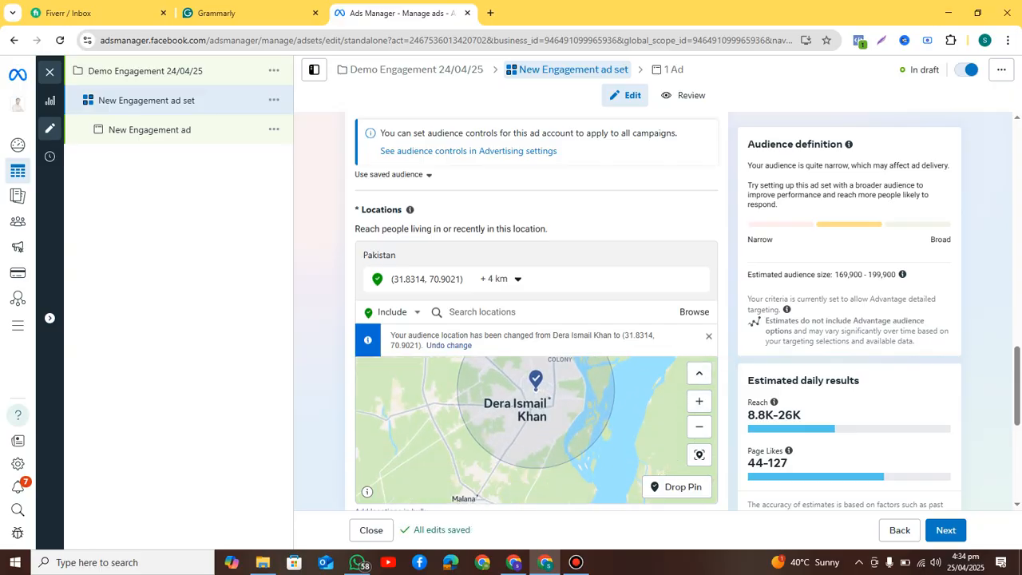
drag(536, 407, 544, 466)
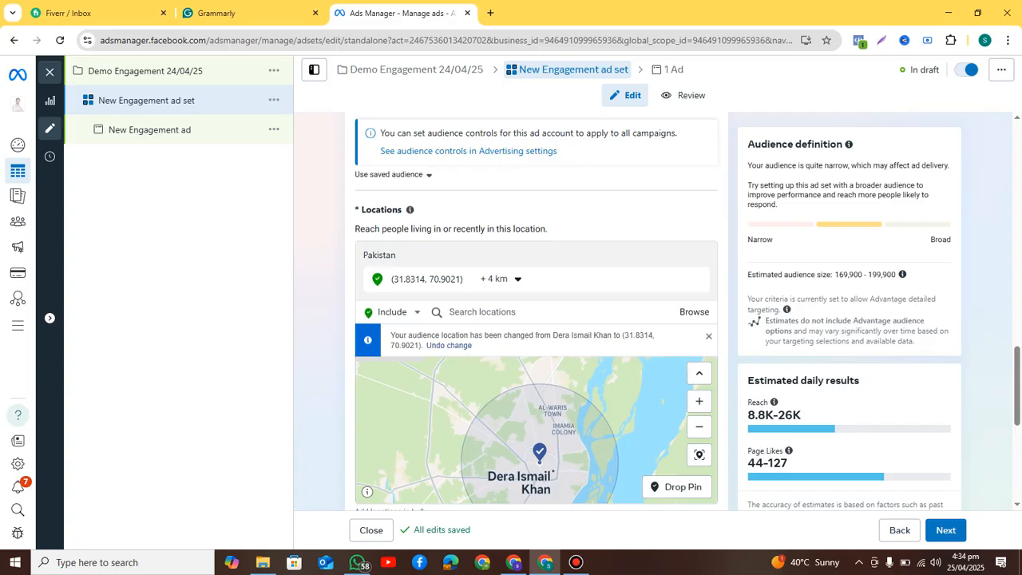
click(699, 401)
click(698, 401)
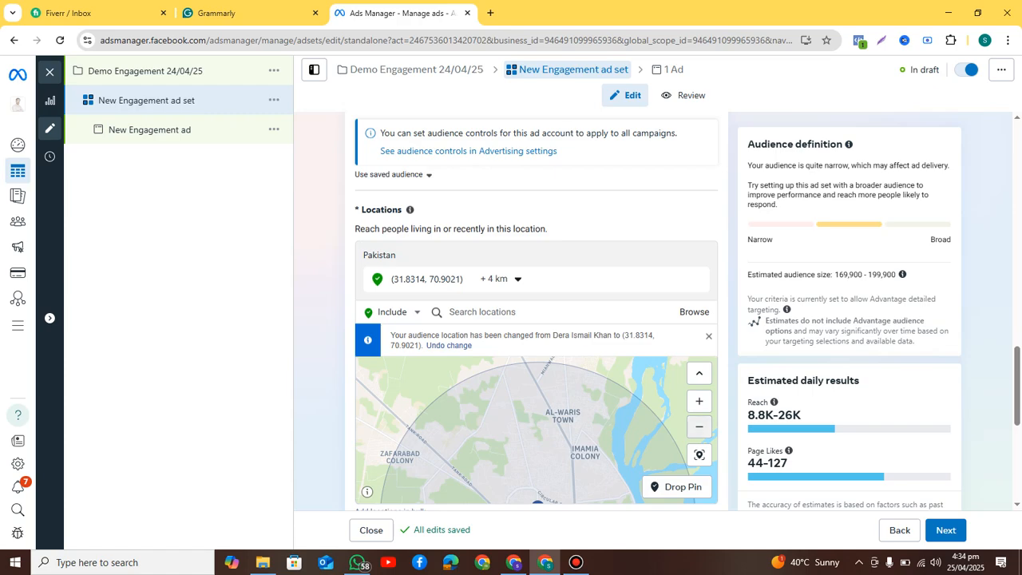
click(700, 426)
drag(553, 479, 554, 439)
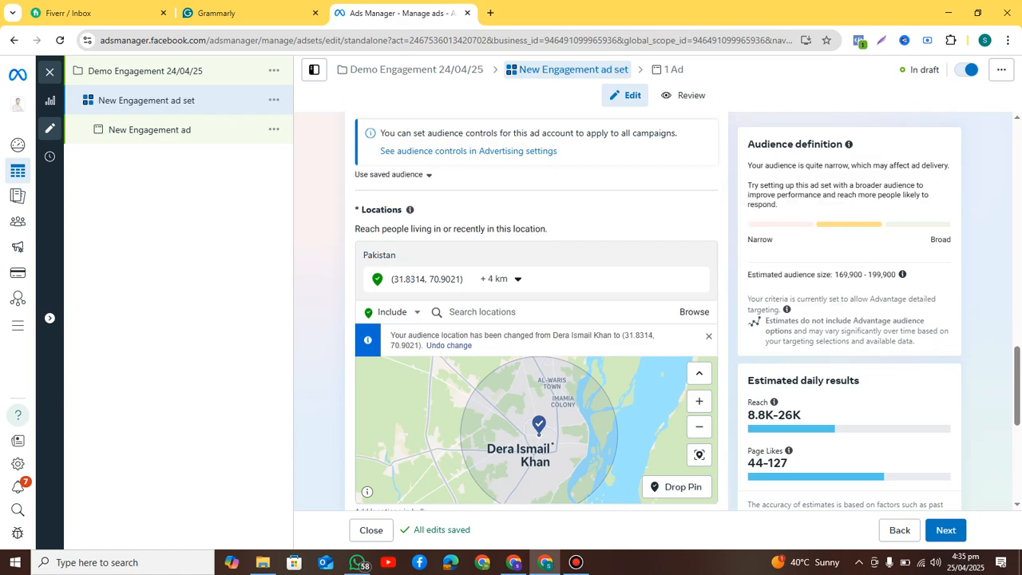
mouse_move(17, 221)
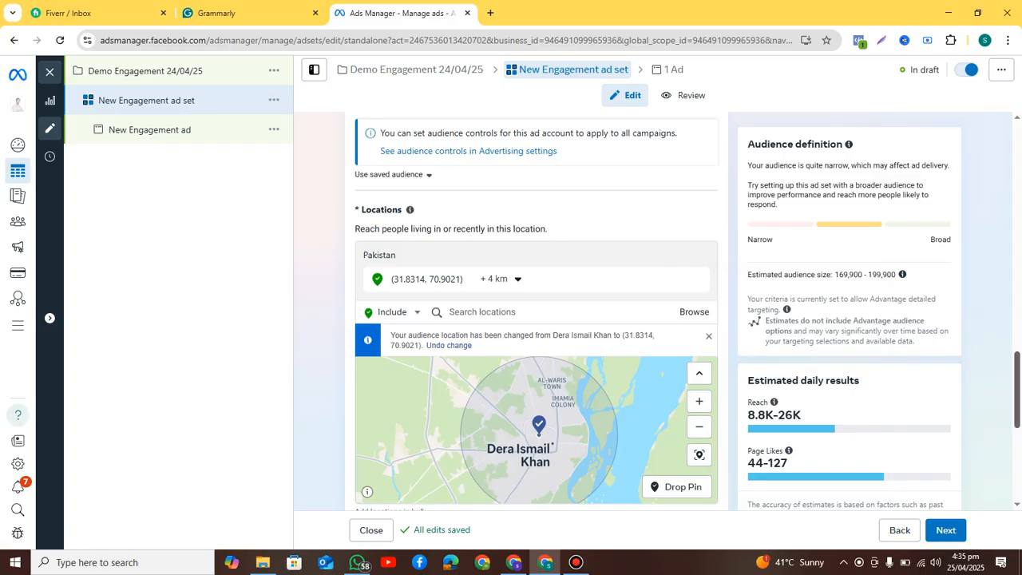
Step: Return to the ad set's Budget & schedule section and open the Windows Calculator beside it
scroll(535, 320, up, 5)
scroll(536, 319, up, 3)
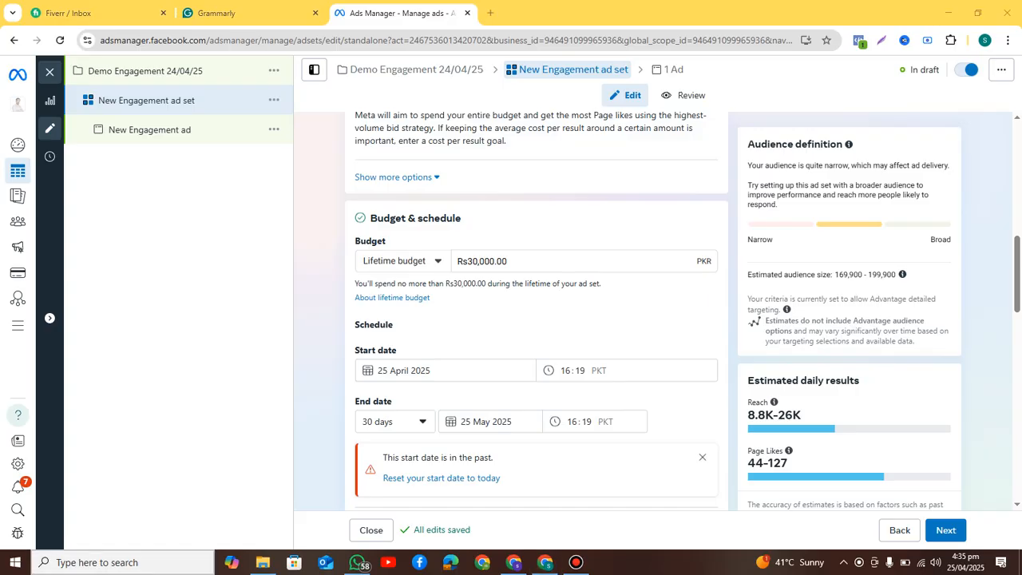
click(123, 562)
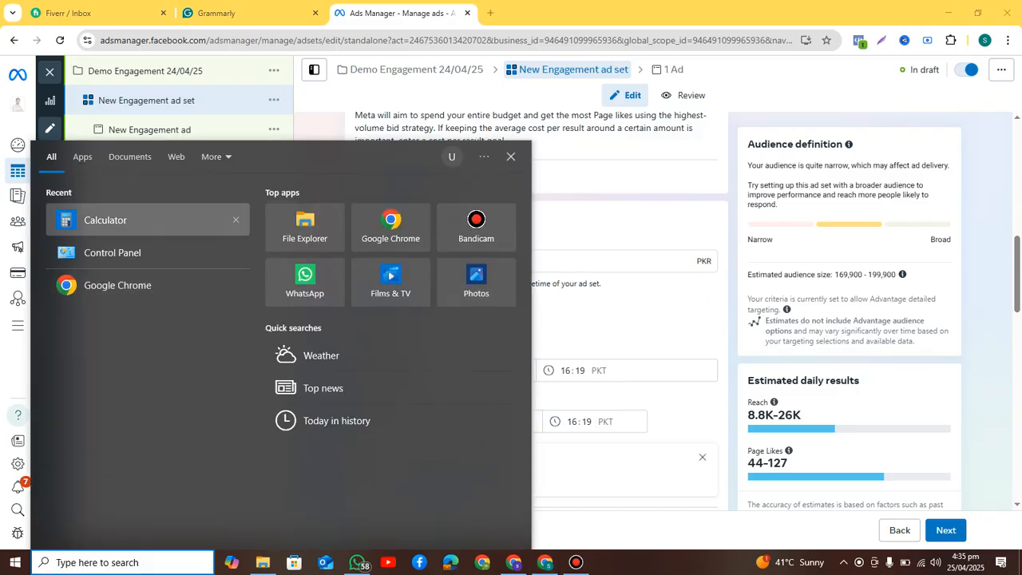
click(111, 219)
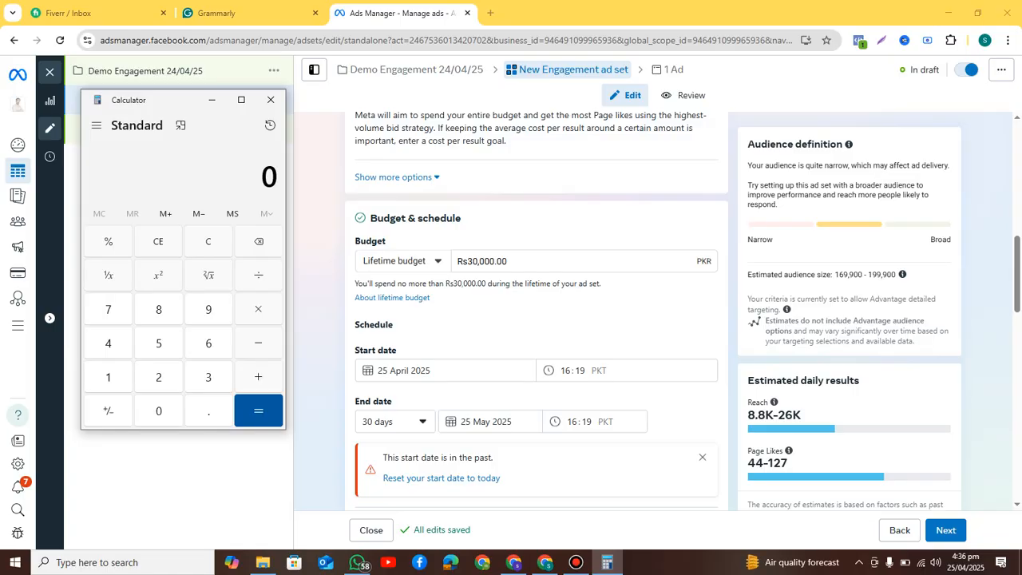
Step: Calculate 30 × 300 to work out a 30-day total at Rs300 per day
text(30)
key(asterisk)
text(300)
key(Return)
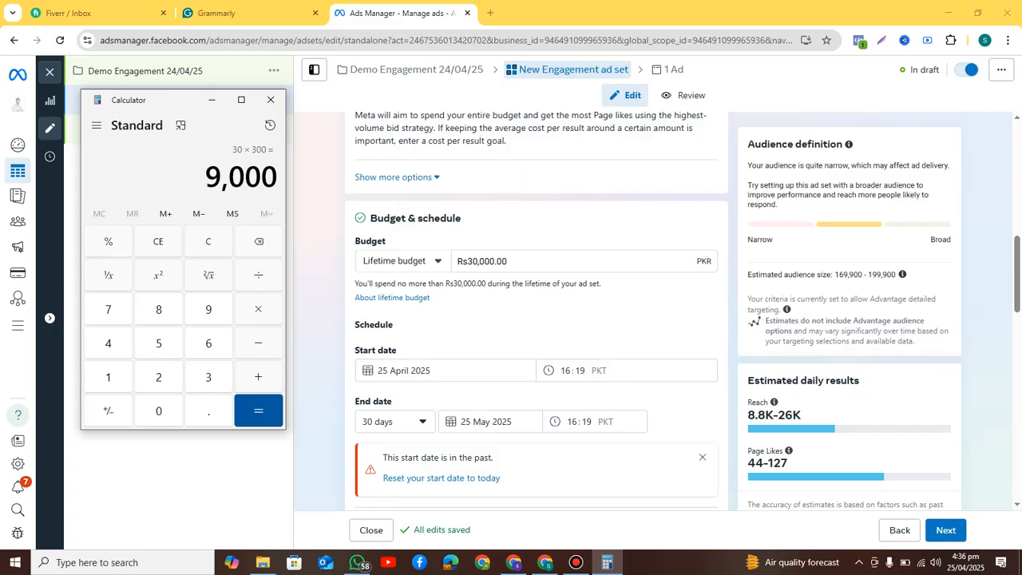
Step: Set the ad set's lifetime budget to Rs8,500
drag(467, 261, 495, 261)
text(8,5)
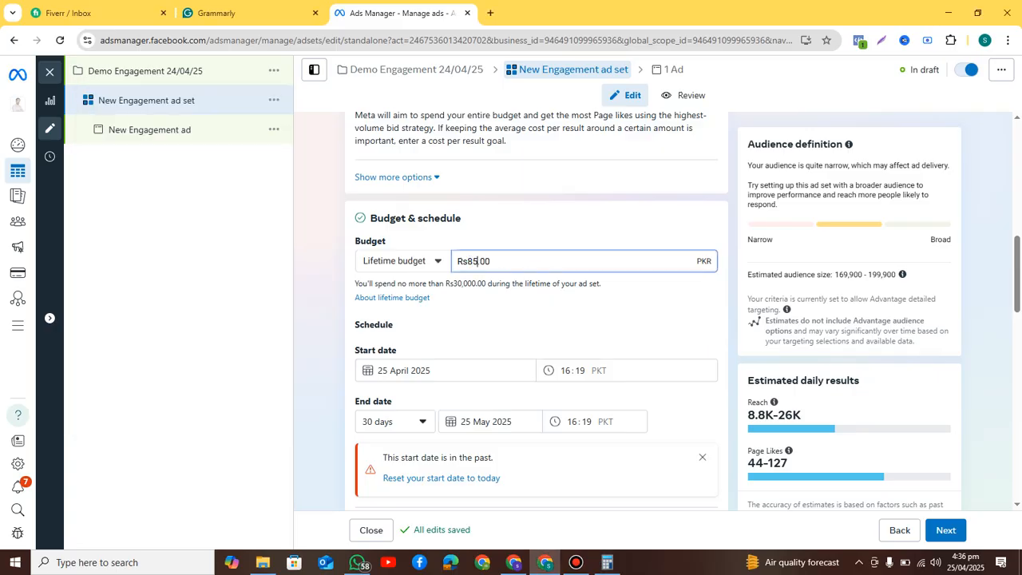
text(00)
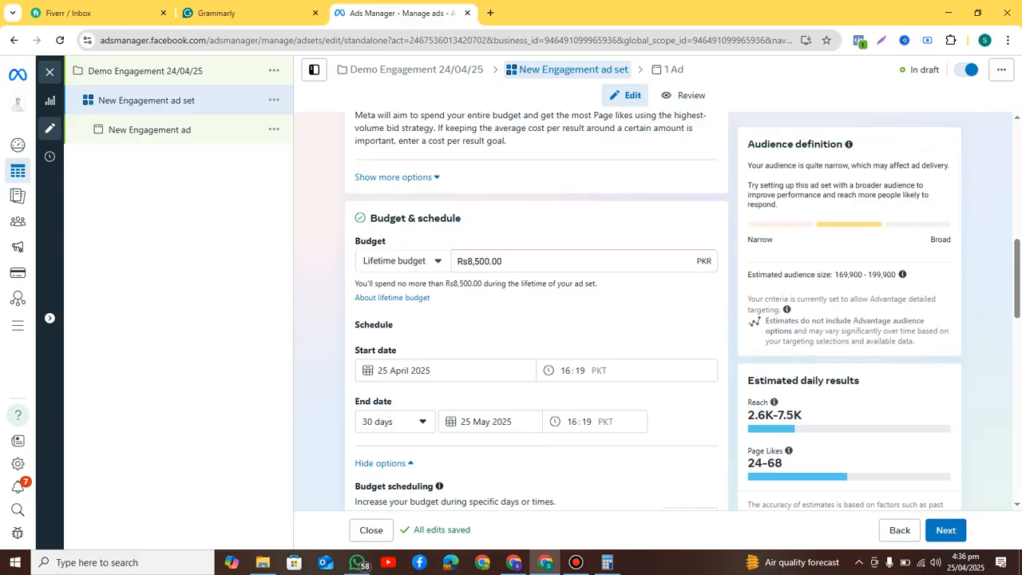
Step: Try lowering the lifetime budget to Rs8,400 for the 30-day schedule
drag(485, 261, 480, 261)
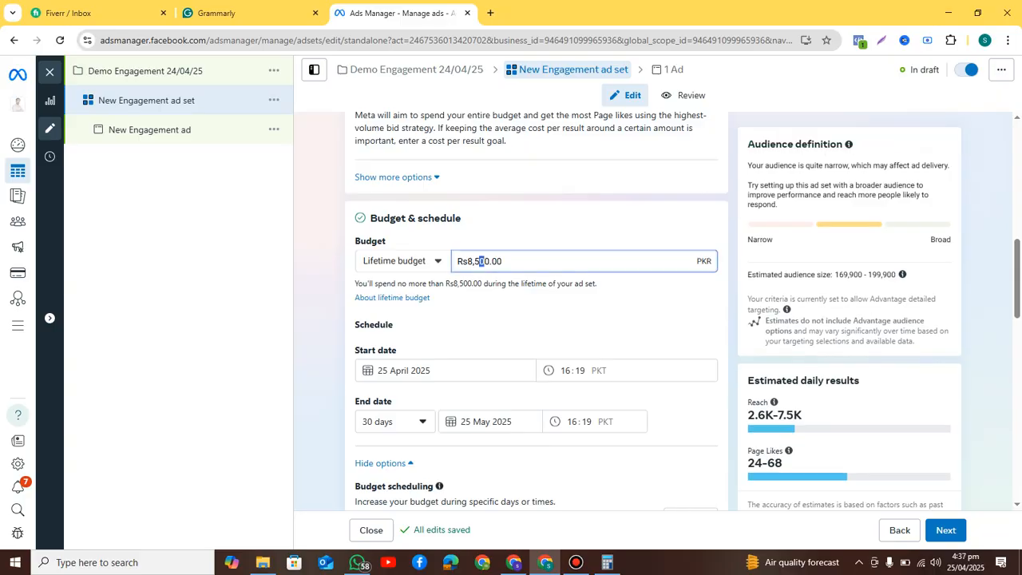
click(481, 261)
key(BackSpace)
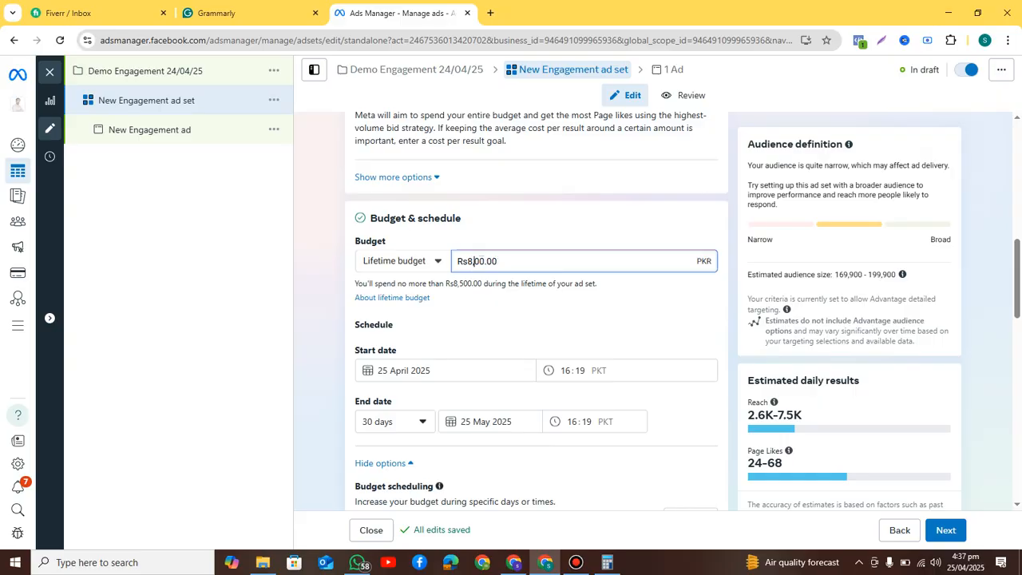
text(4)
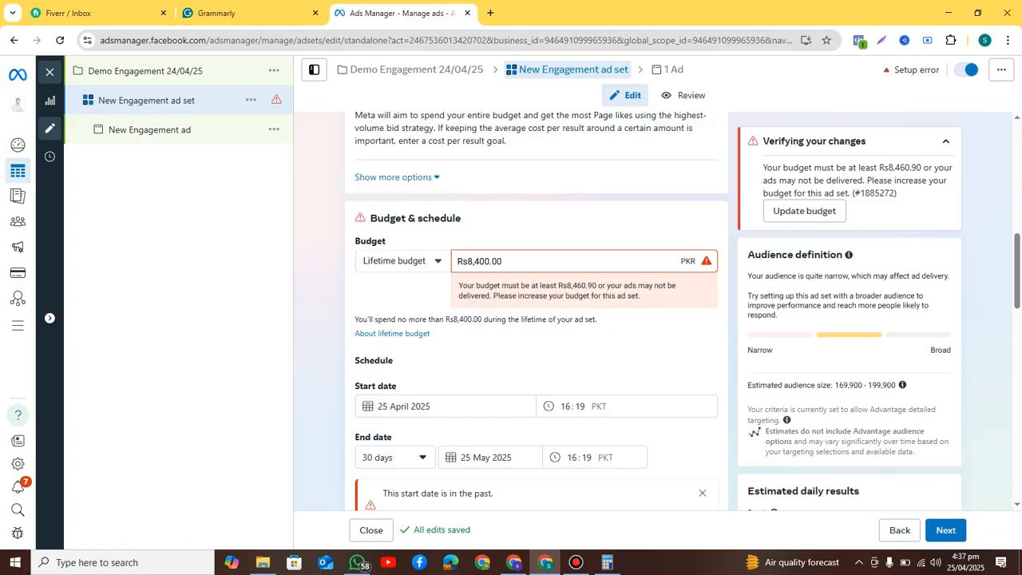
Step: Work out the minimum daily spend by calculating 8460 ÷ 30 in the Calculator, and close it
click(607, 562)
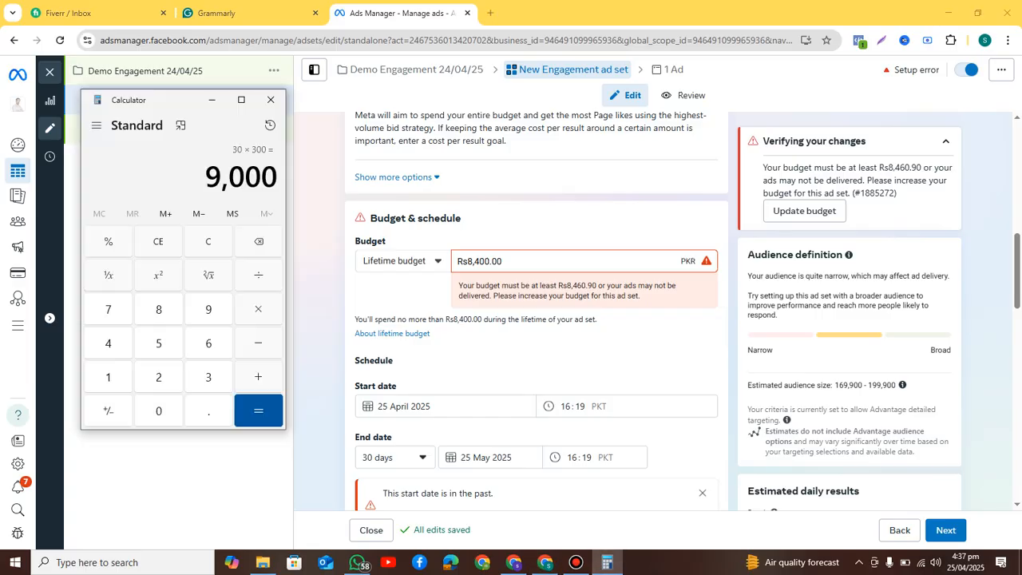
key(Escape)
text(8)
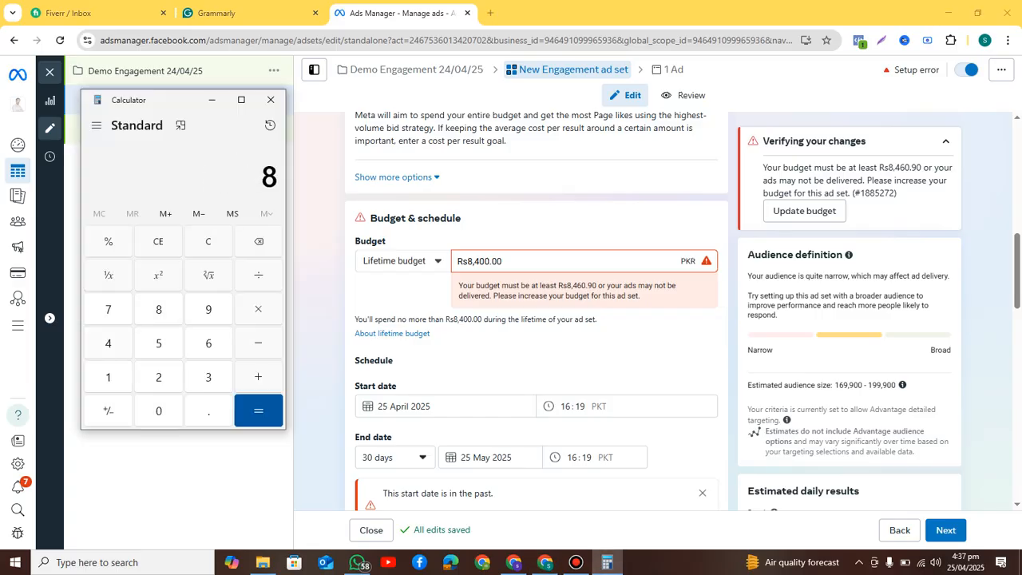
text(,46)
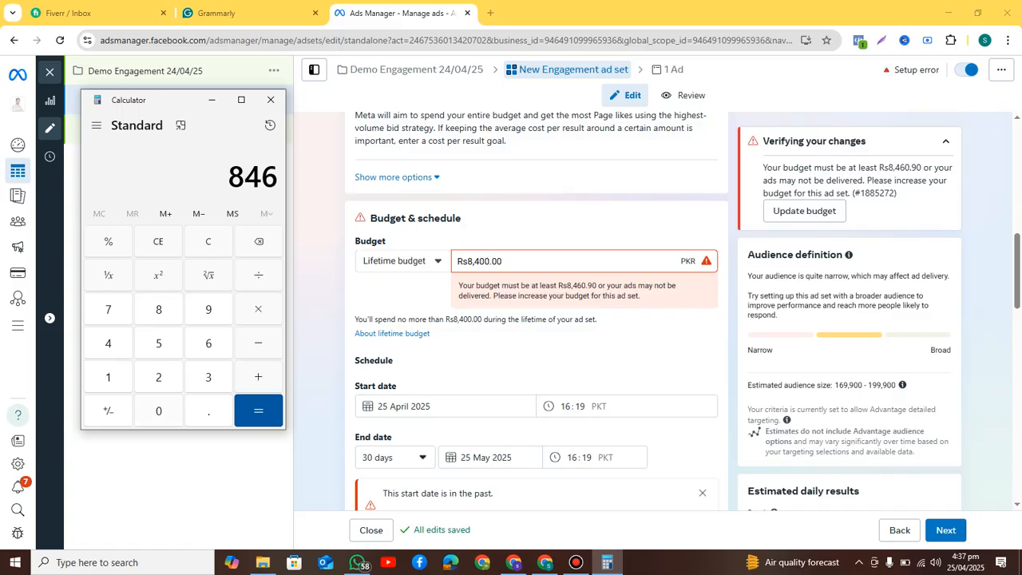
text(0)
key(slash)
text(30)
key(Return)
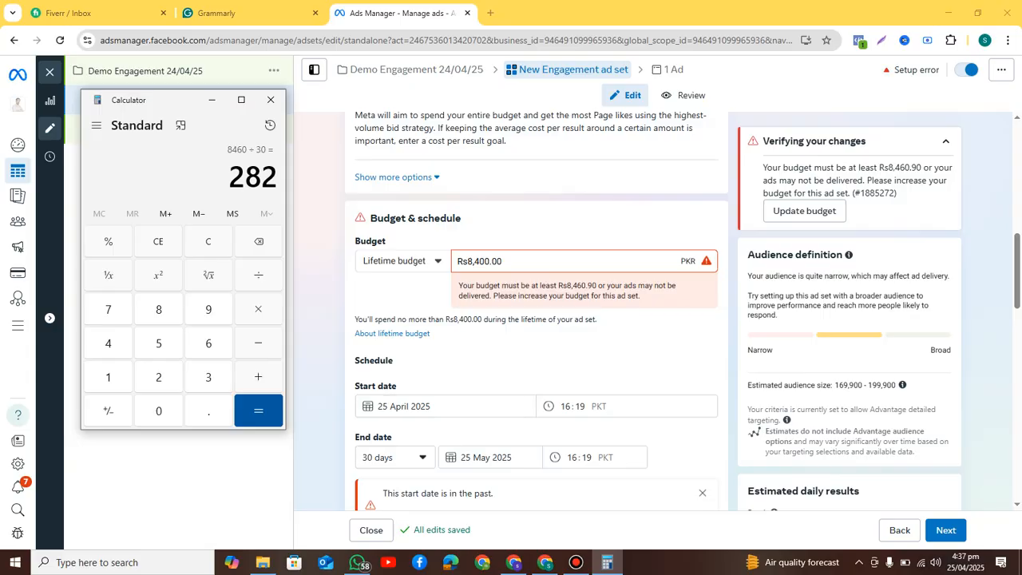
click(271, 99)
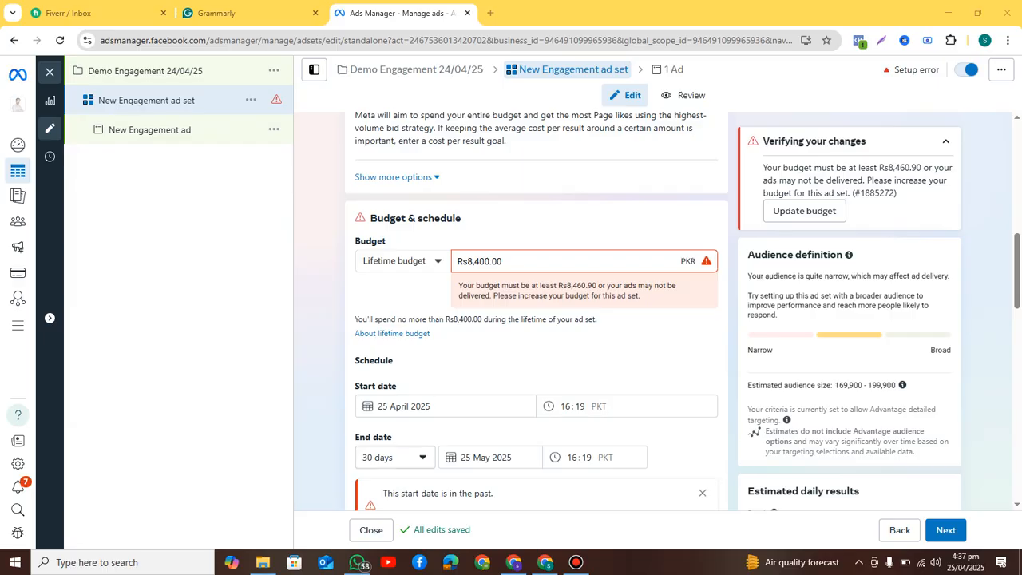
Step: Set the ad set's end date to 14 days and calculate 282 × 14 in the Calculator for the matching minimum budget
click(396, 457)
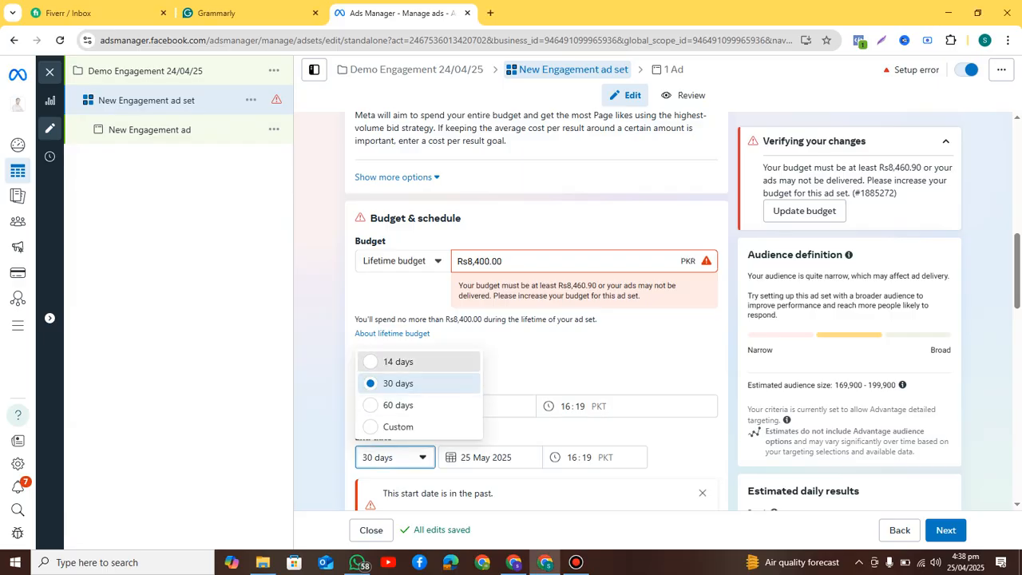
click(398, 362)
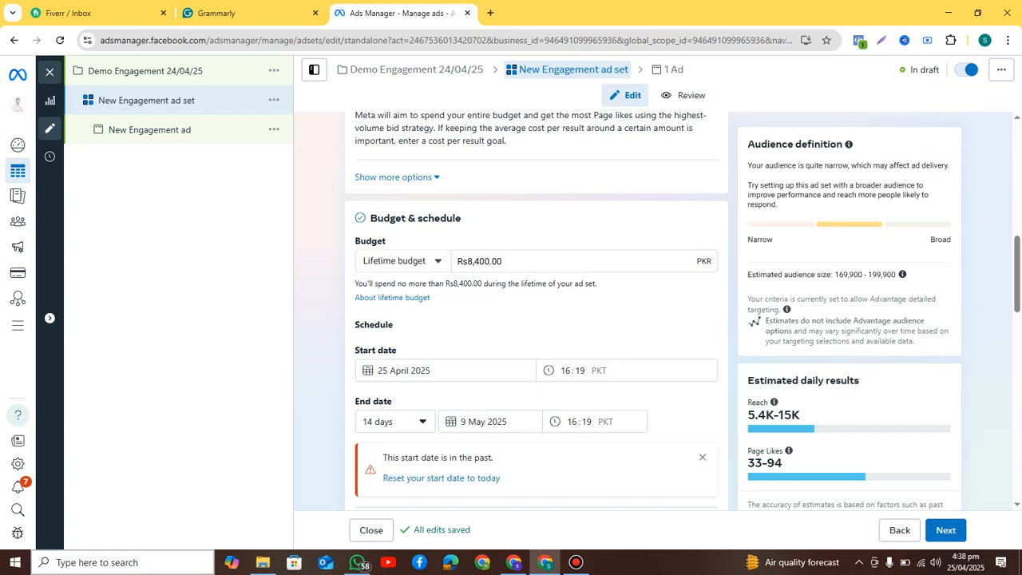
click(122, 562)
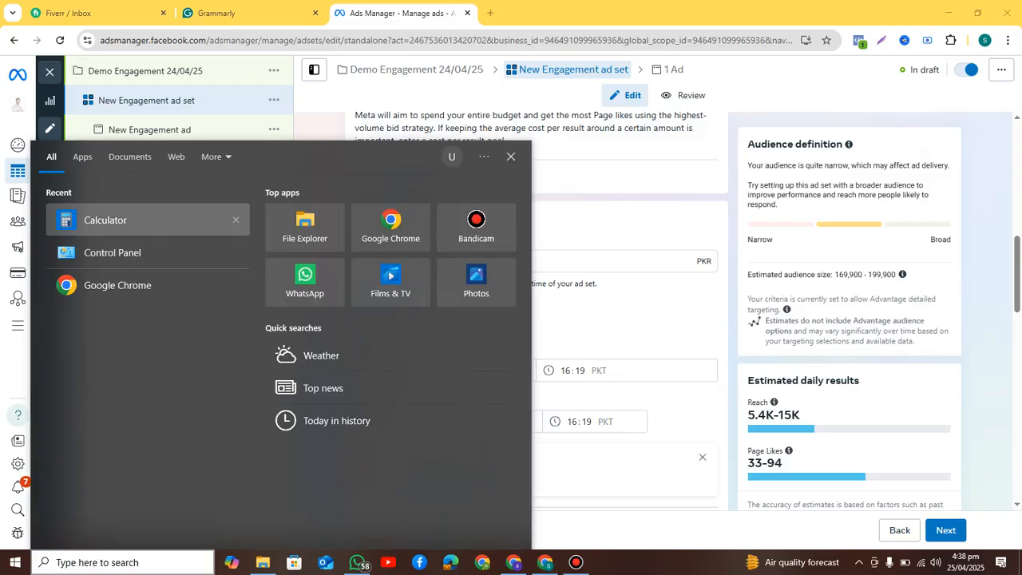
click(104, 219)
text(282*)
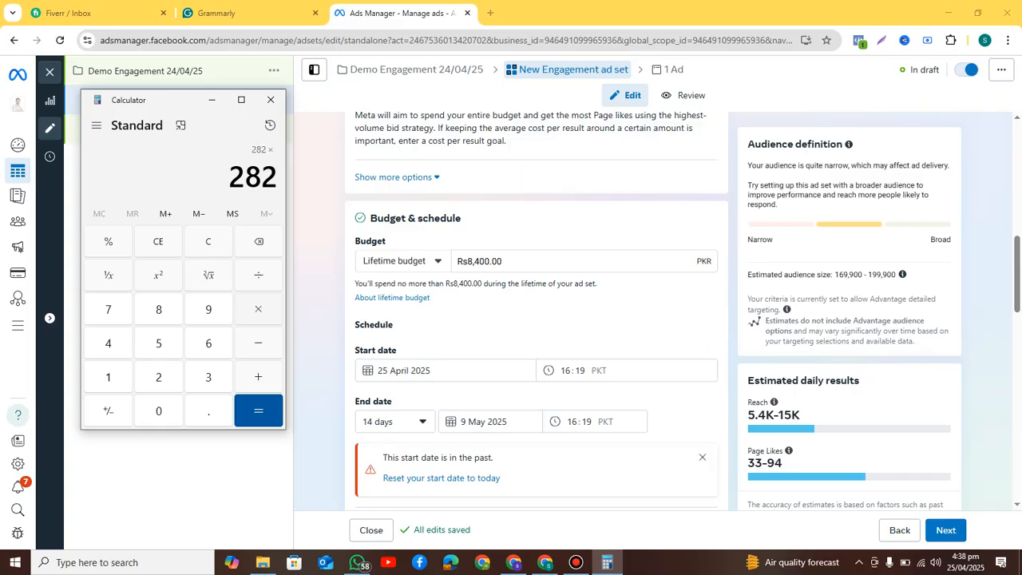
text(14)
key(Return)
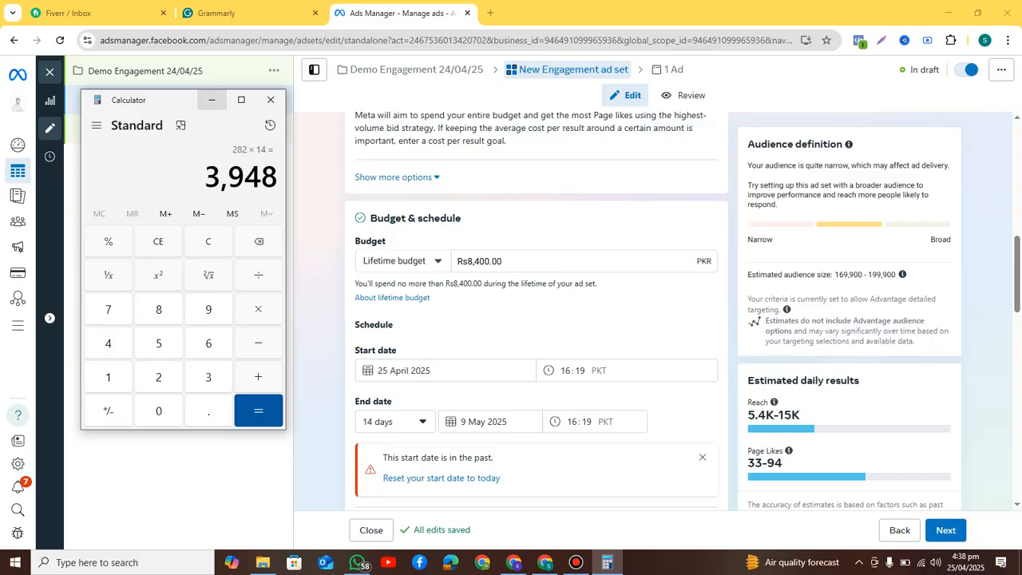
Step: Minimise the Calculator and try a lifetime budget of Rs3,800 for the 14-day schedule
click(211, 100)
click(490, 261)
key(BackSpace)
key(BackSpace)
key(BackSpace)
key(BackSpace)
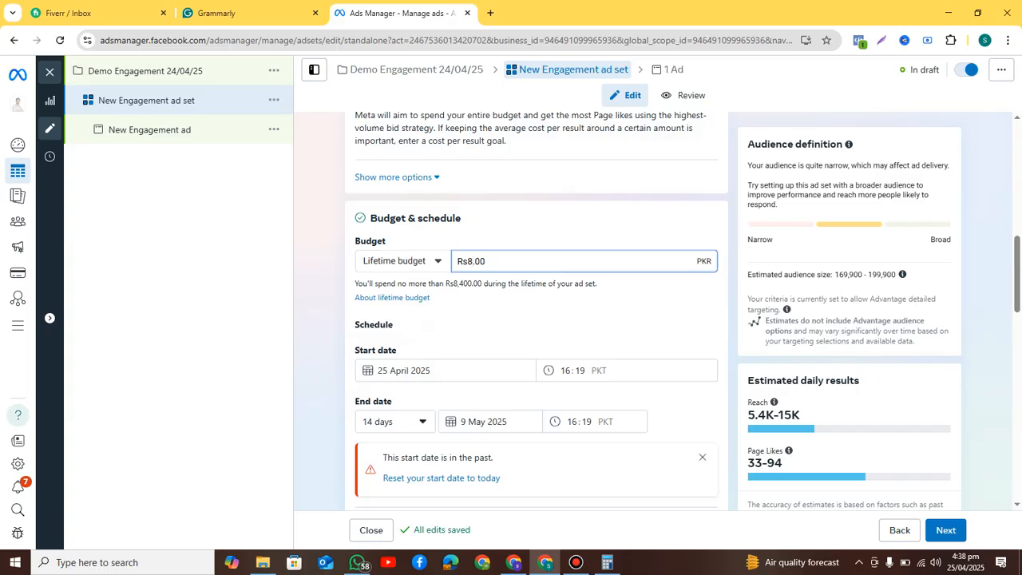
key(BackSpace)
text(3800)
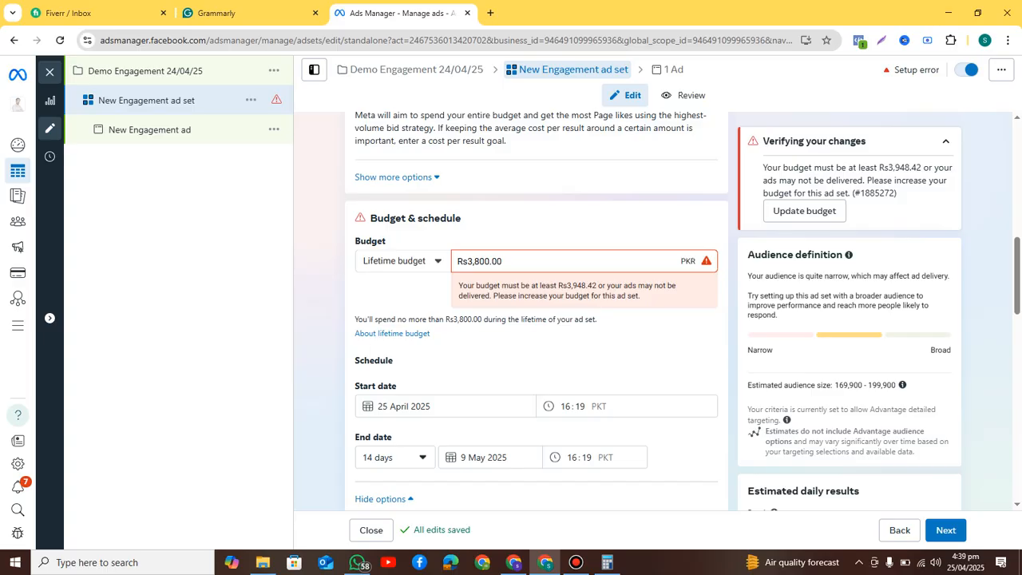
Step: Set the ad set's lifetime budget to Rs4,000
click(478, 261)
key(BackSpace)
key(BackSpace)
key(BackSpace)
key(BackSpace)
key(BackSpace)
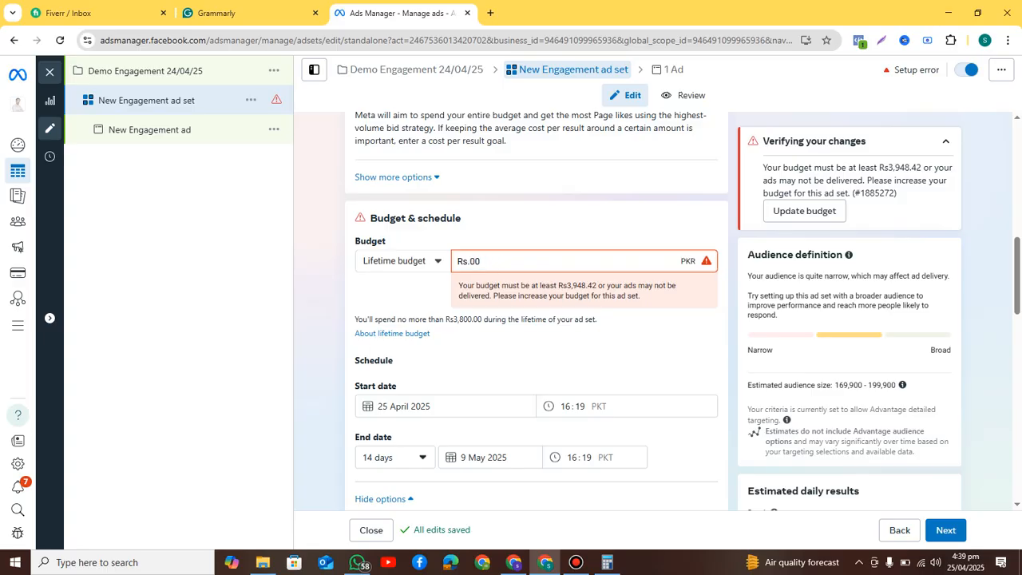
text(4,000)
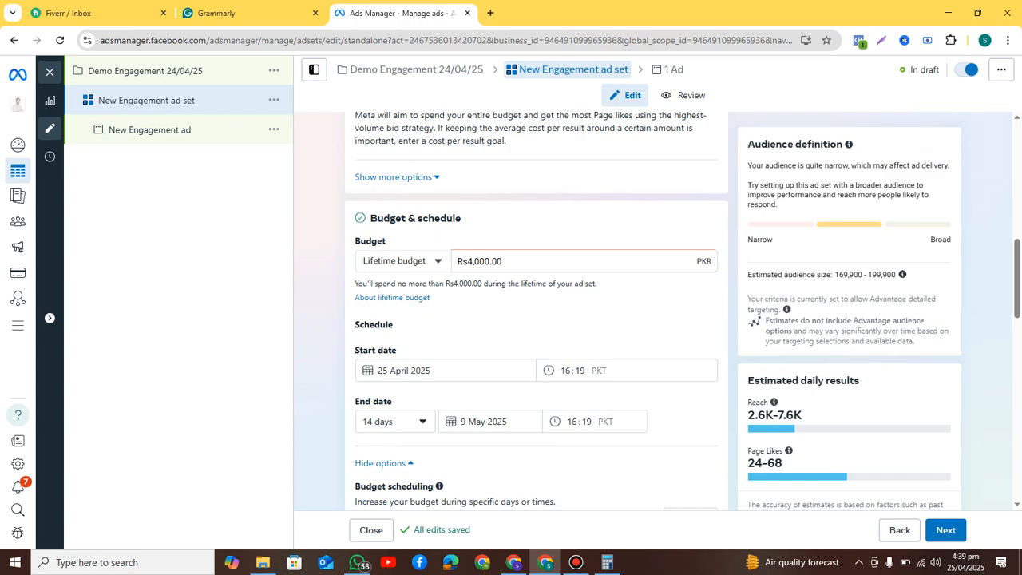
Step: Review the ad set's budget, schedule and location settings together with the estimated daily results
scroll(537, 320, down, 4)
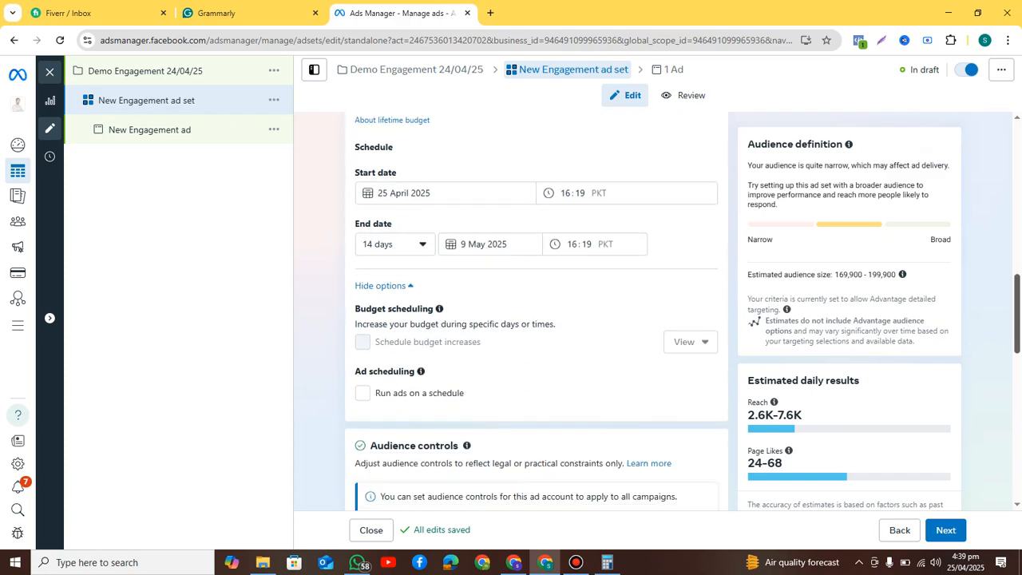
scroll(537, 319, down, 4)
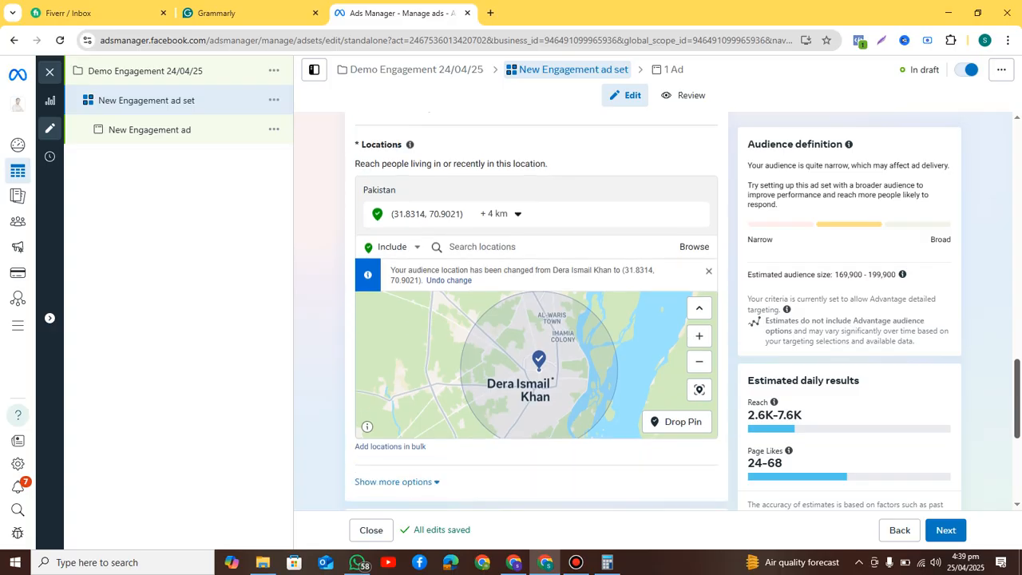
scroll(536, 319, up, 8)
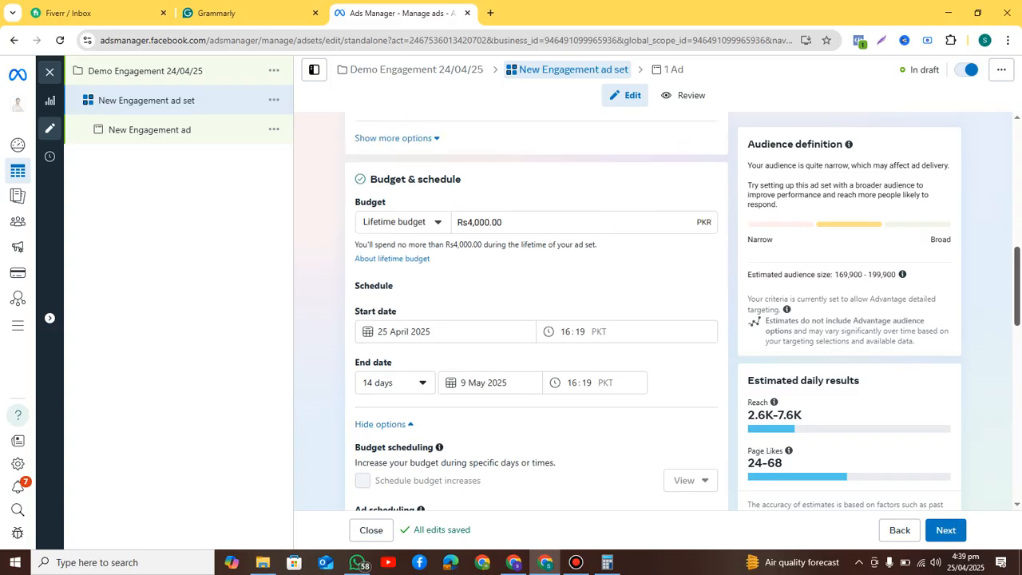
scroll(537, 319, down, 6)
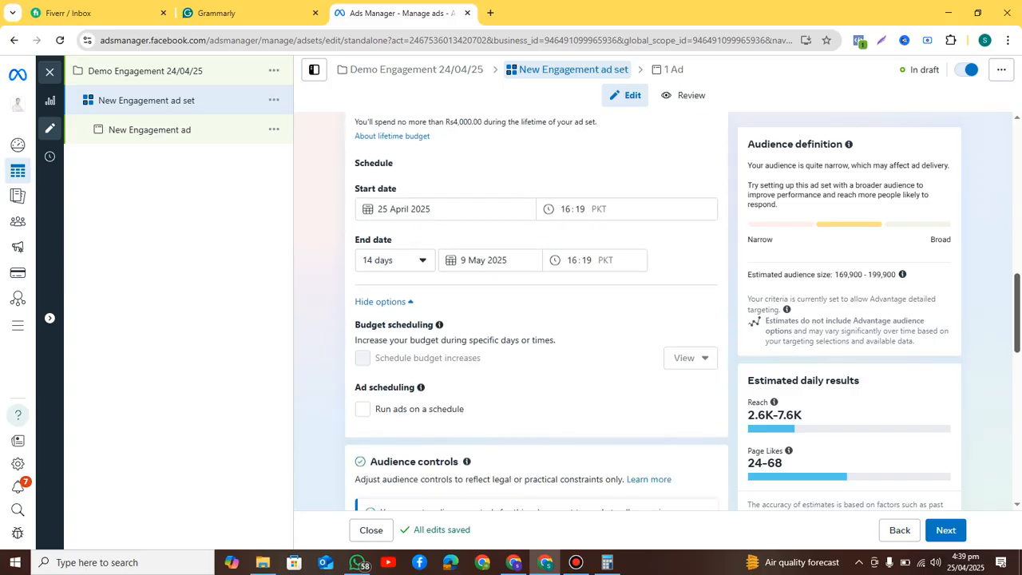
scroll(536, 320, up, 5)
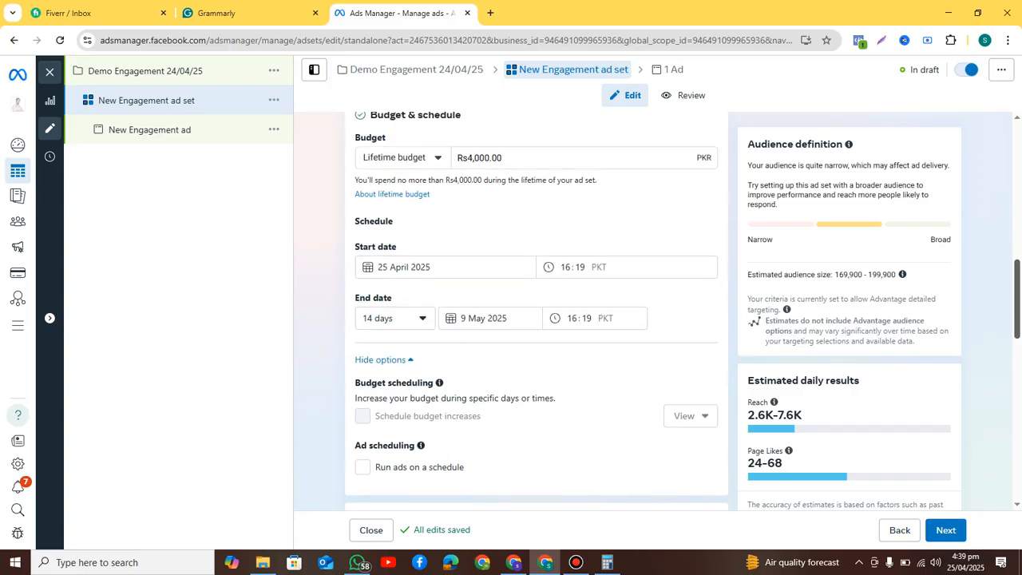
scroll(537, 319, up, 1)
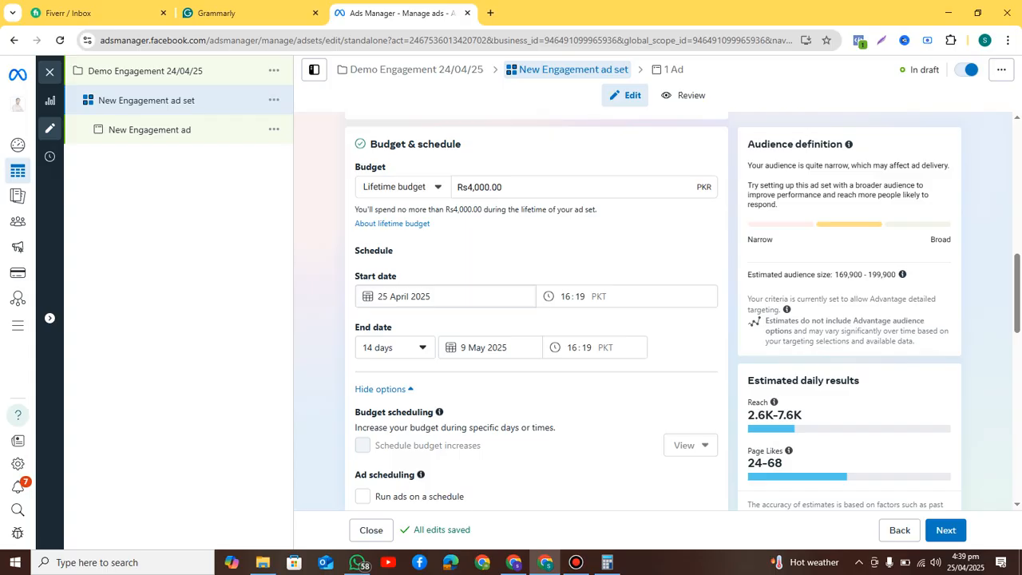
mouse_move(788, 450)
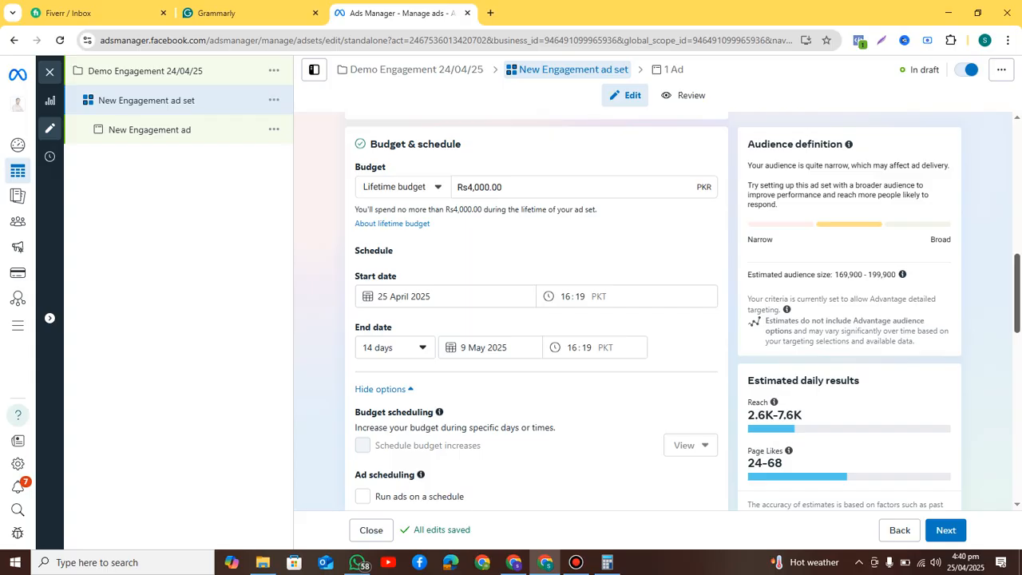
Step: Add the cities of Rawalpindi and Lahore in Punjab to the included audience locations
scroll(536, 320, down, 5)
scroll(536, 320, down, 3)
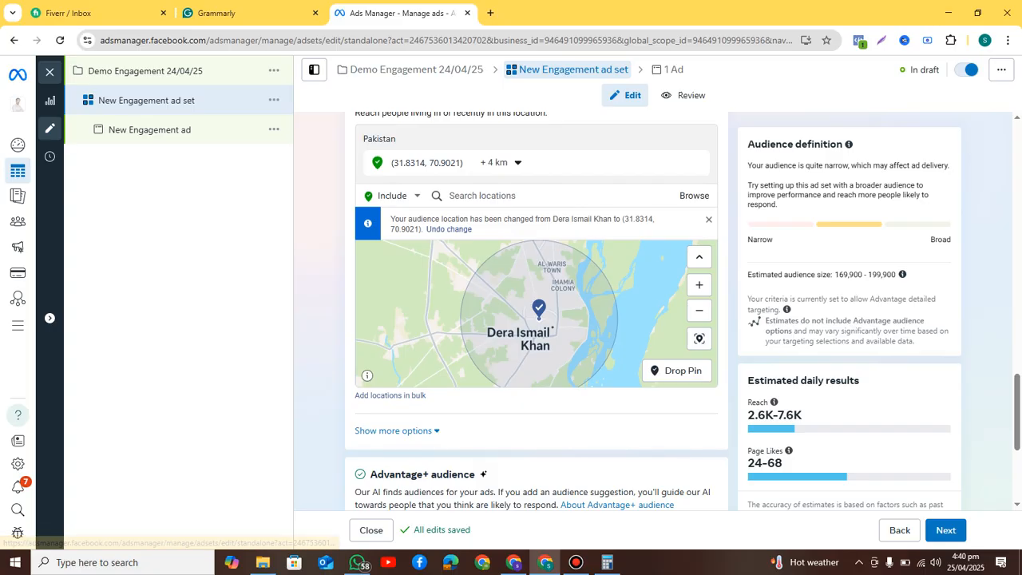
click(483, 196)
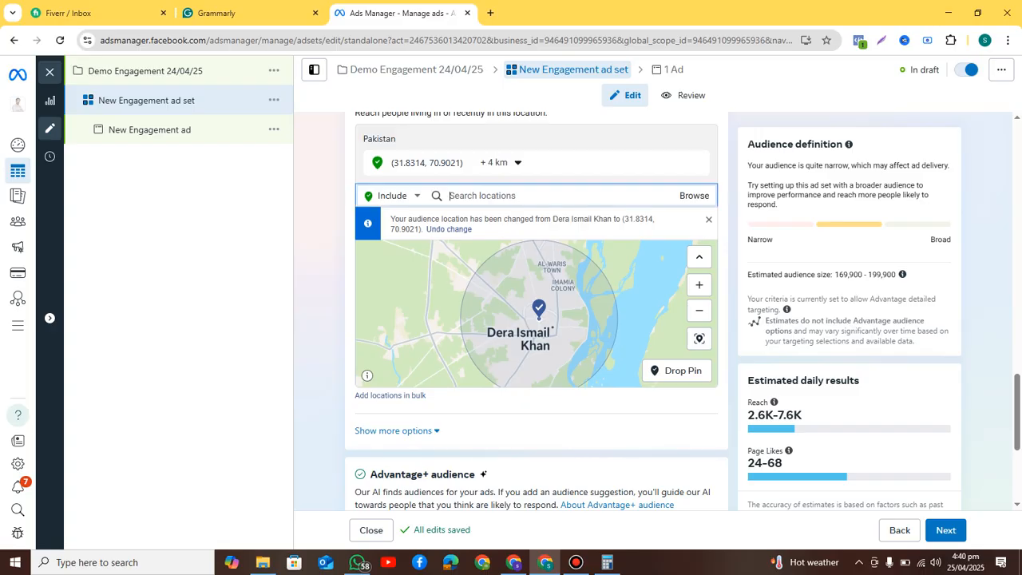
text(rawalpin)
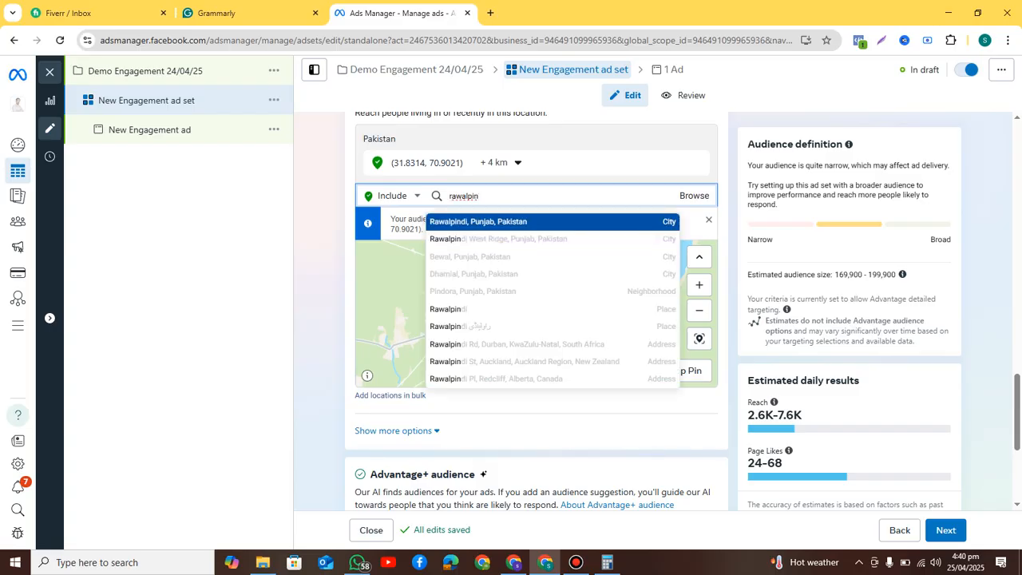
key(Return)
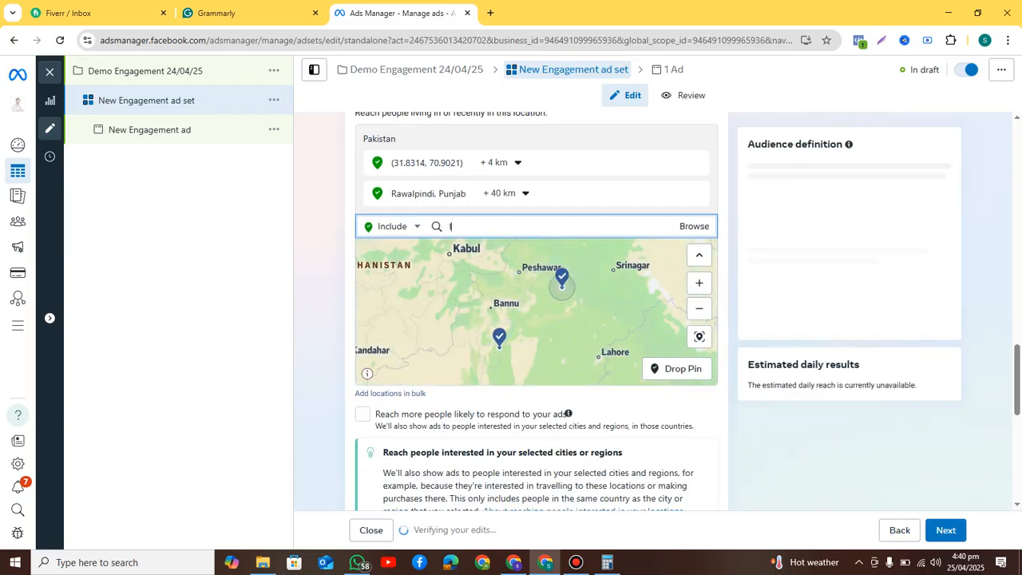
text(lahore)
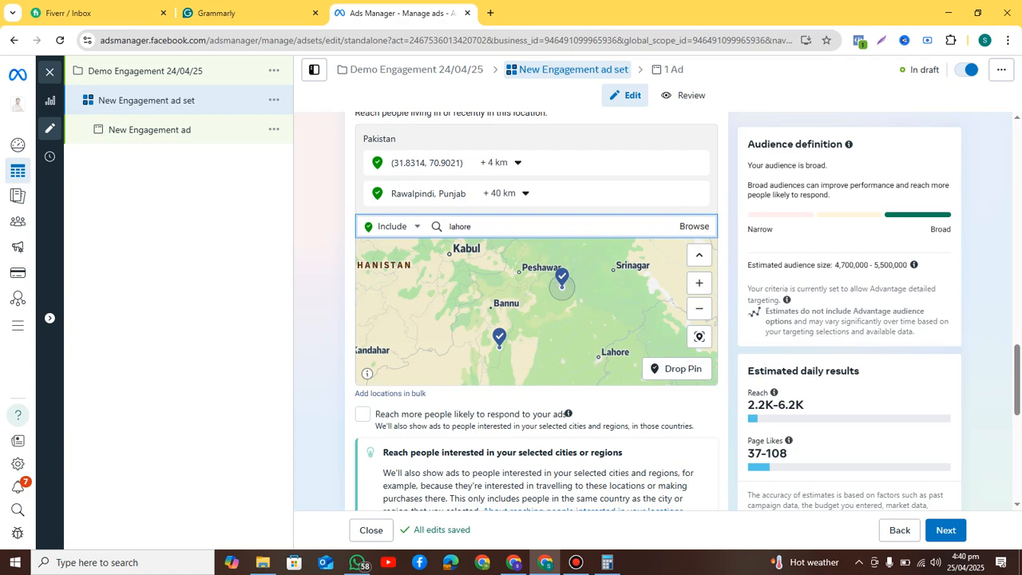
key(Return)
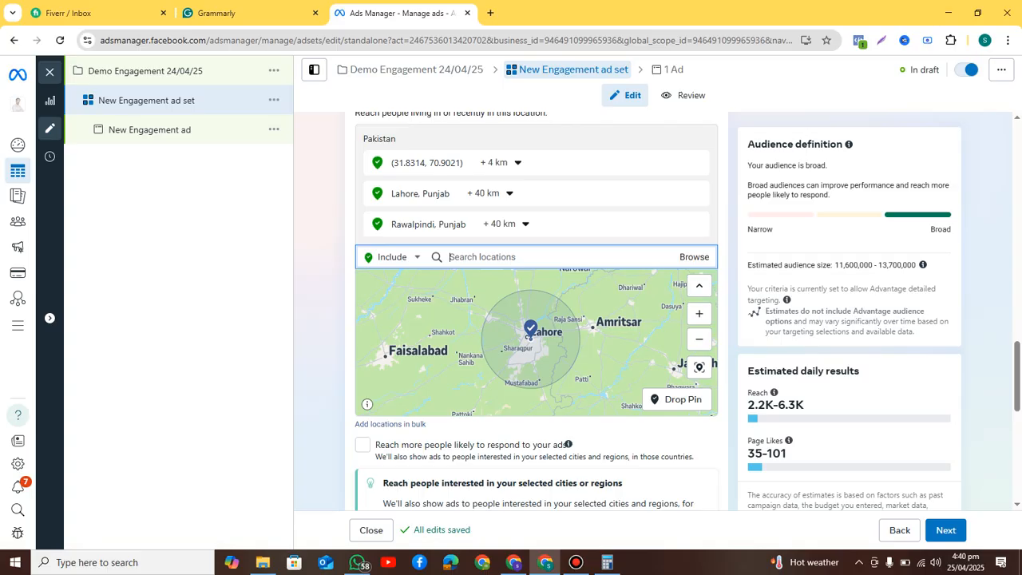
Step: Add the city of Faisalabad, Punjab, to the included audience locations
text(faisalab)
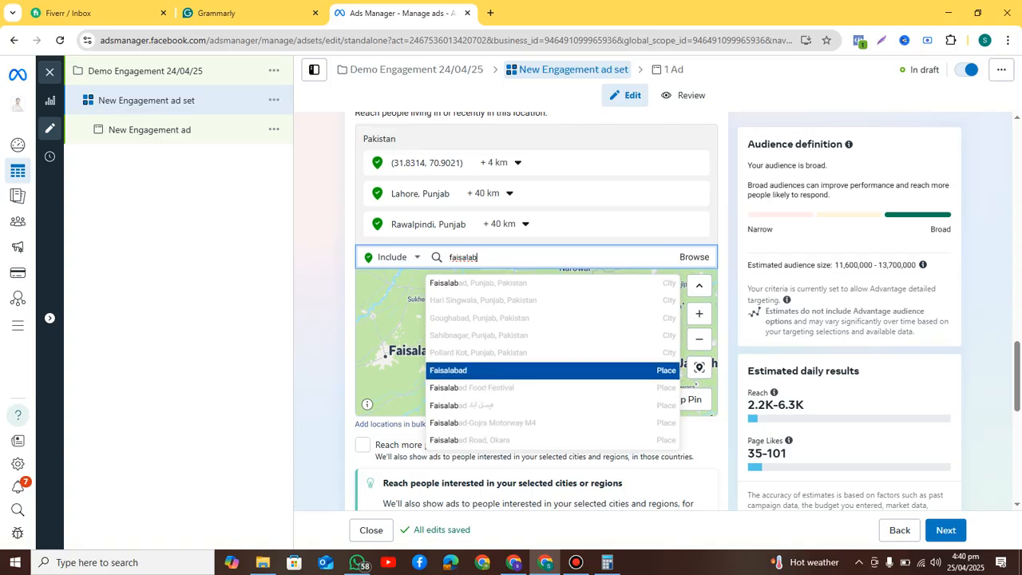
key(Up)
key(Up)
key(Up)
key(Up)
key(Up)
key(Return)
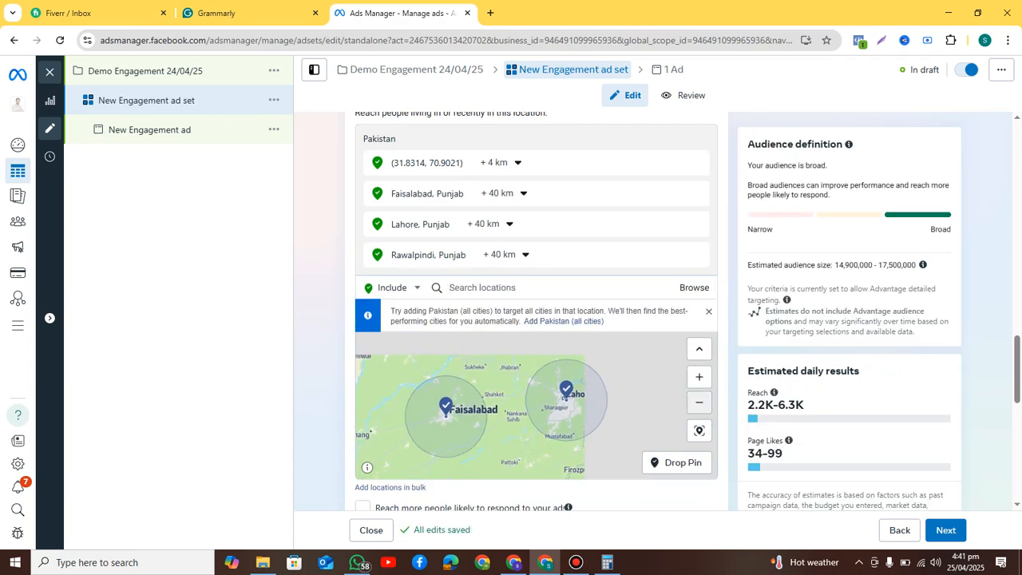
Step: Exclude a 16 km area around a pin dropped south of Lahore, and remove that excluded location again
drag(519, 407, 635, 399)
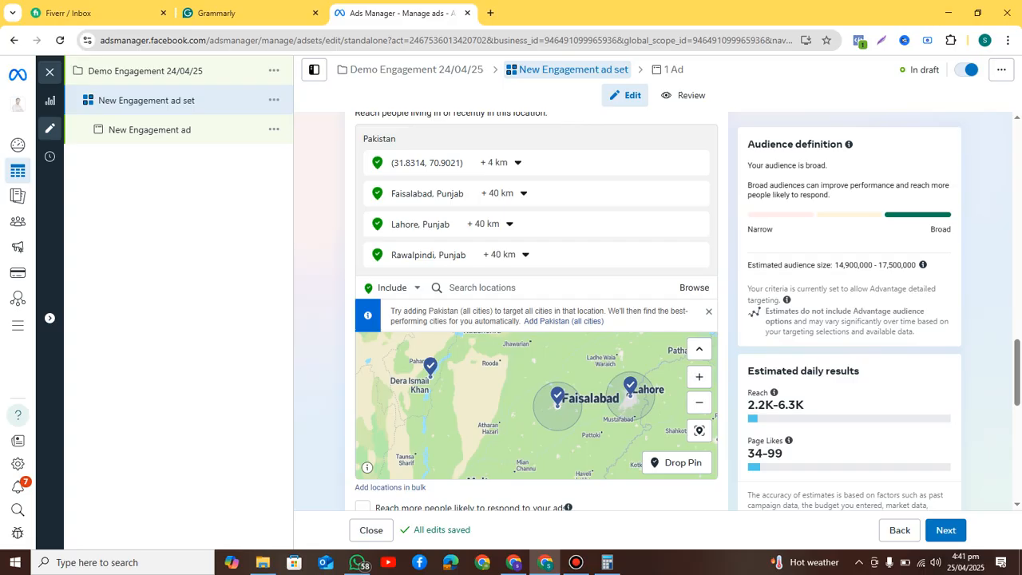
click(700, 402)
drag(596, 391, 609, 423)
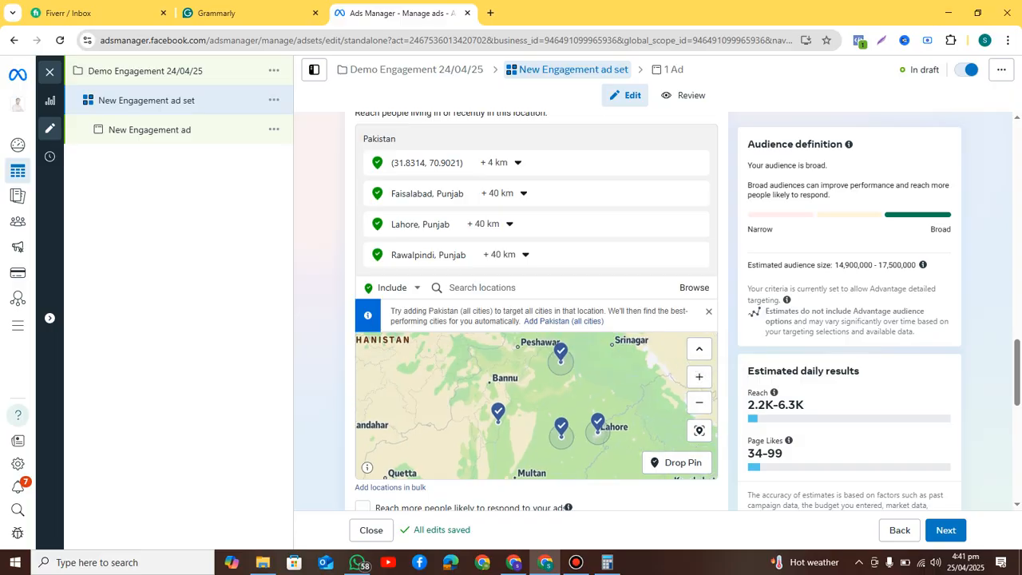
click(393, 288)
click(384, 319)
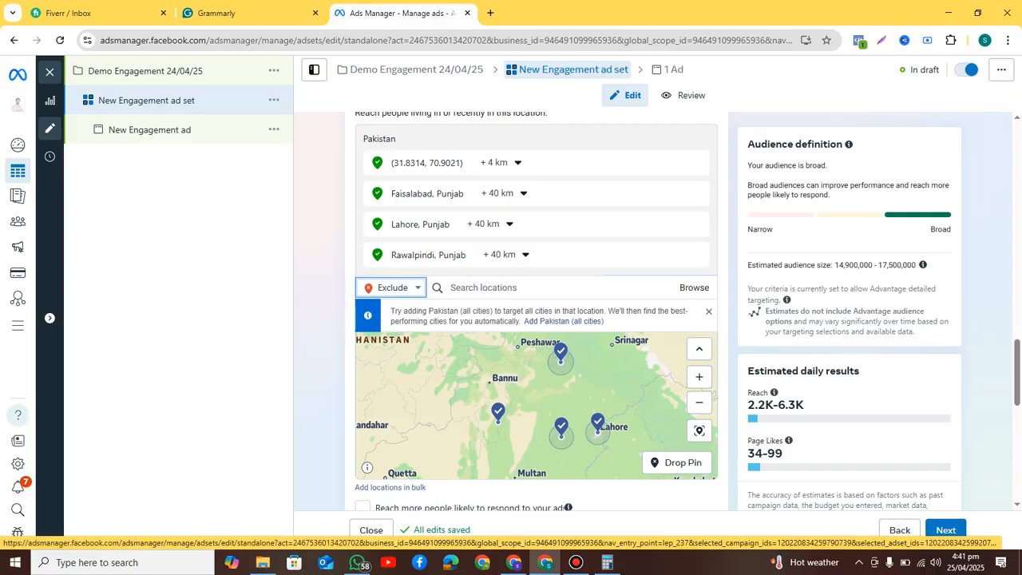
click(699, 377)
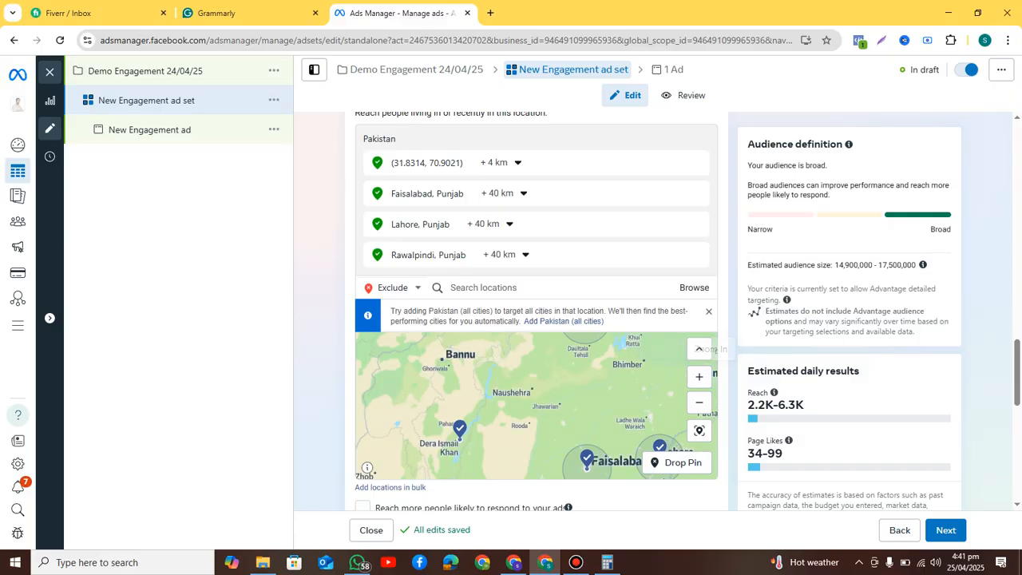
drag(599, 419, 543, 372)
click(700, 377)
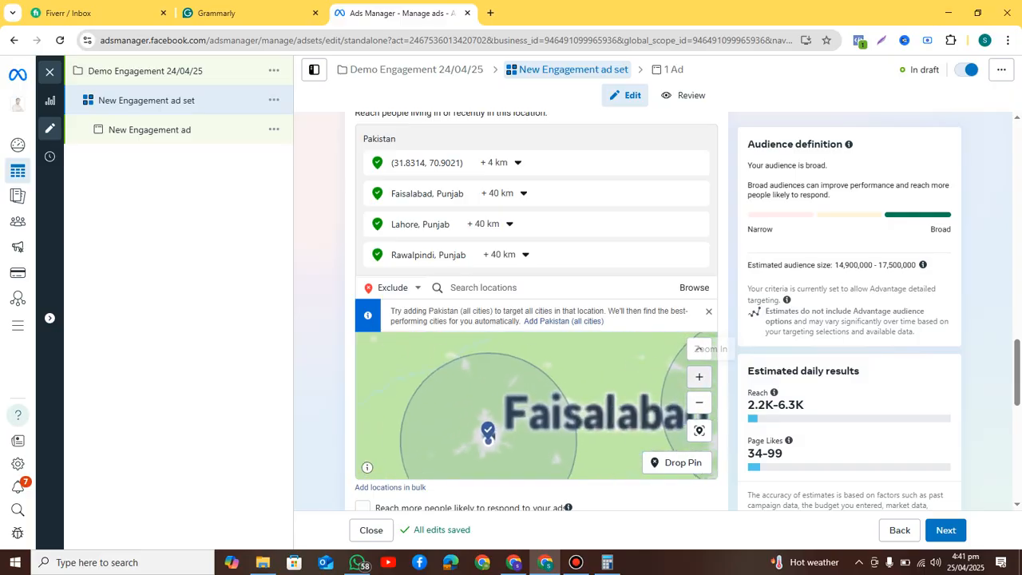
drag(615, 412, 465, 403)
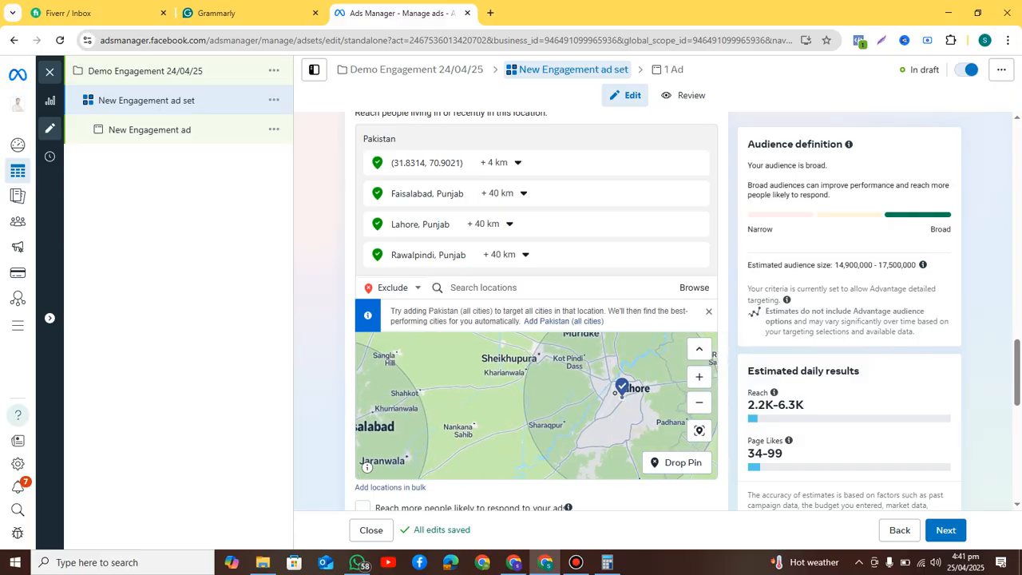
drag(575, 423, 518, 390)
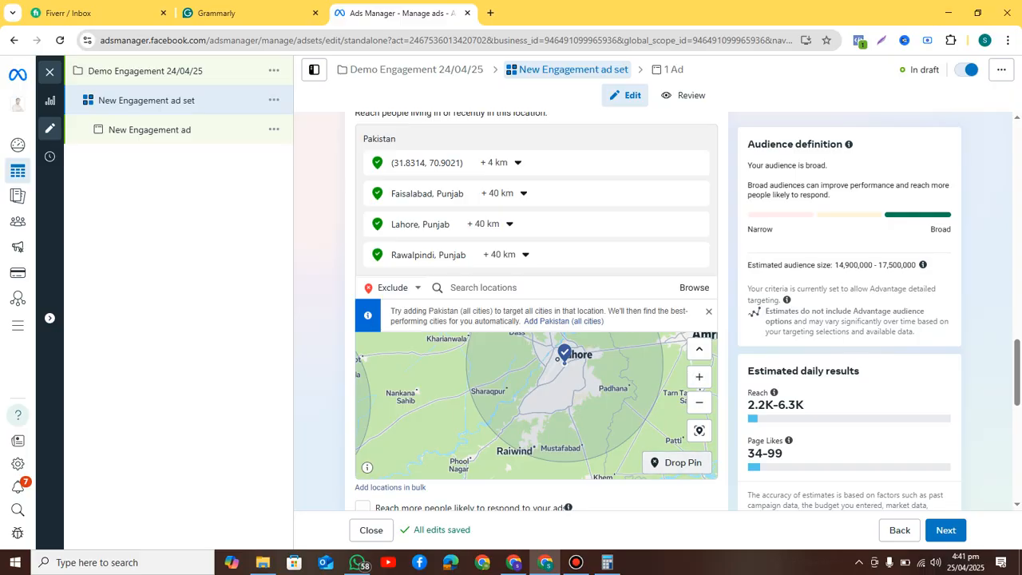
click(569, 431)
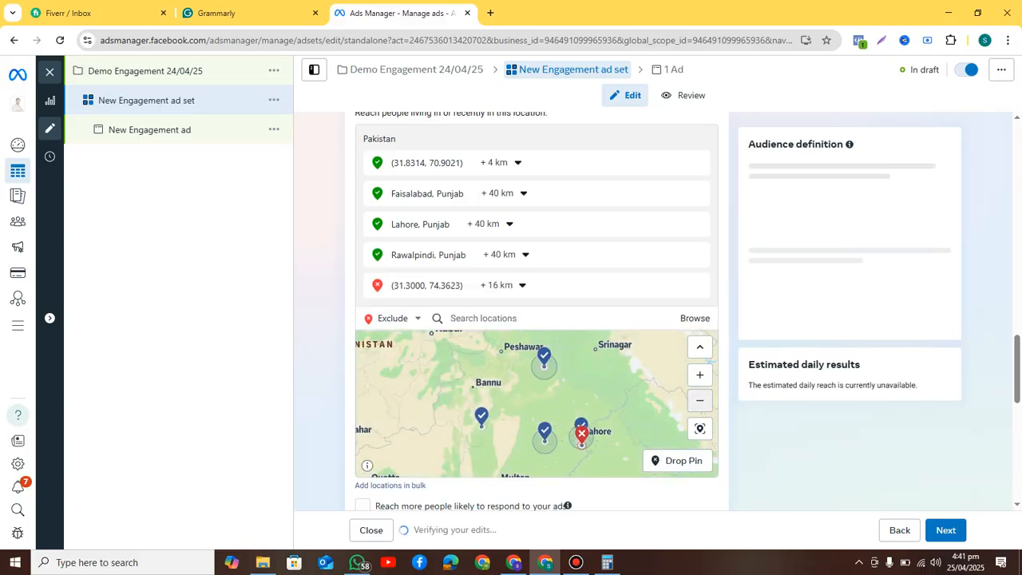
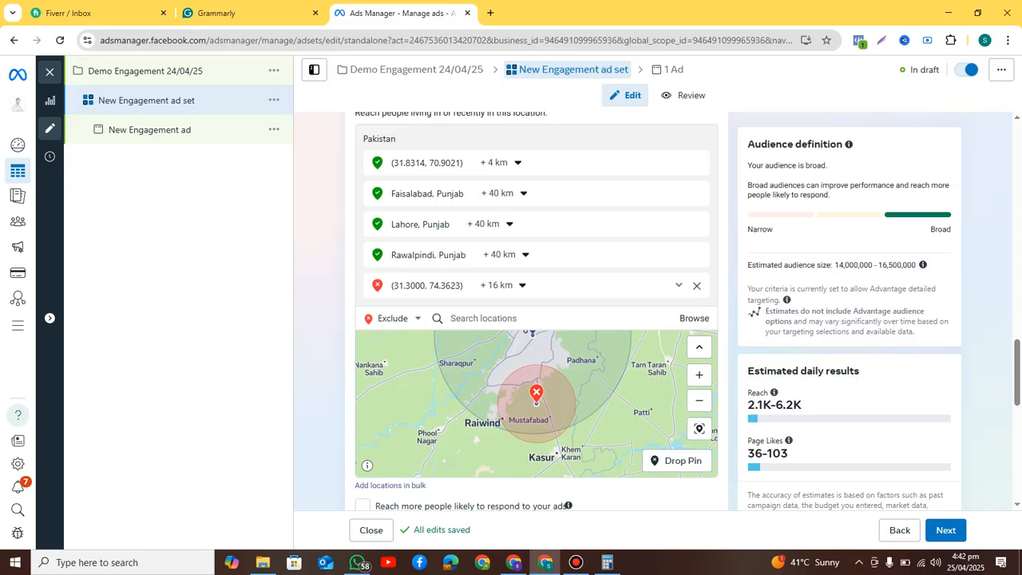
click(696, 286)
Step: Examine the area covered by the Rawalpindi location radius and its surroundings on the map
click(699, 345)
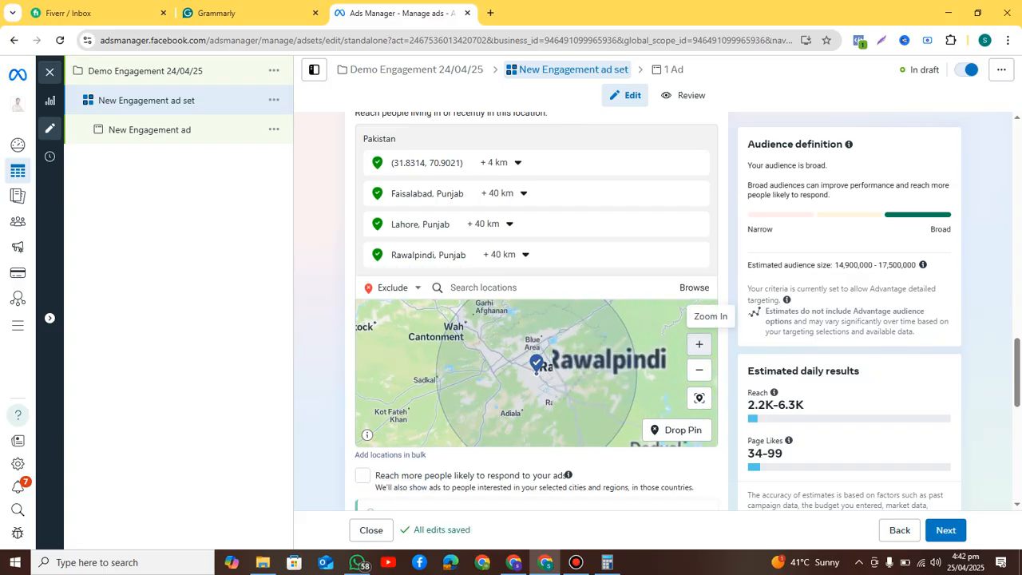
click(699, 344)
drag(583, 352, 540, 383)
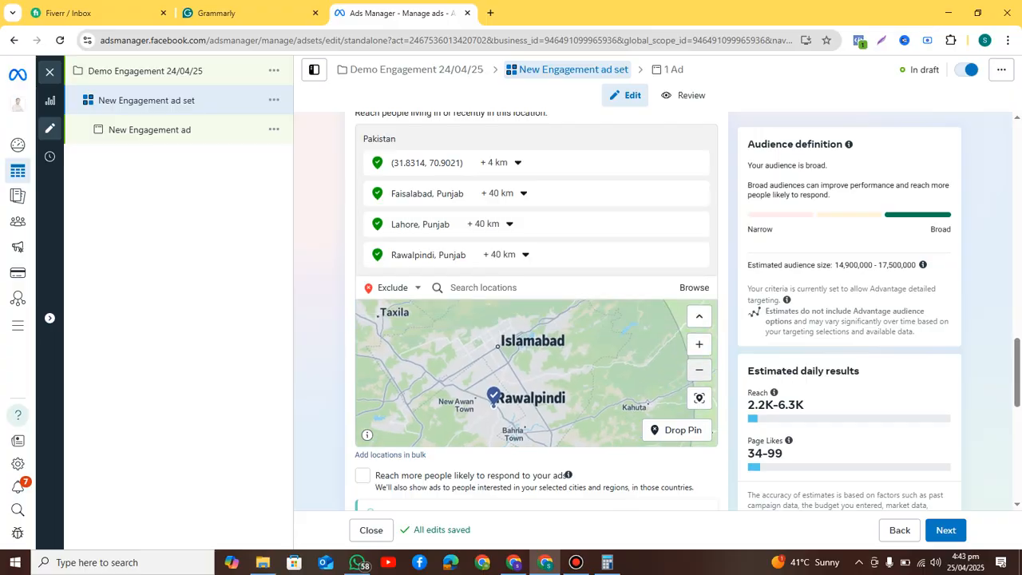
drag(544, 395, 551, 335)
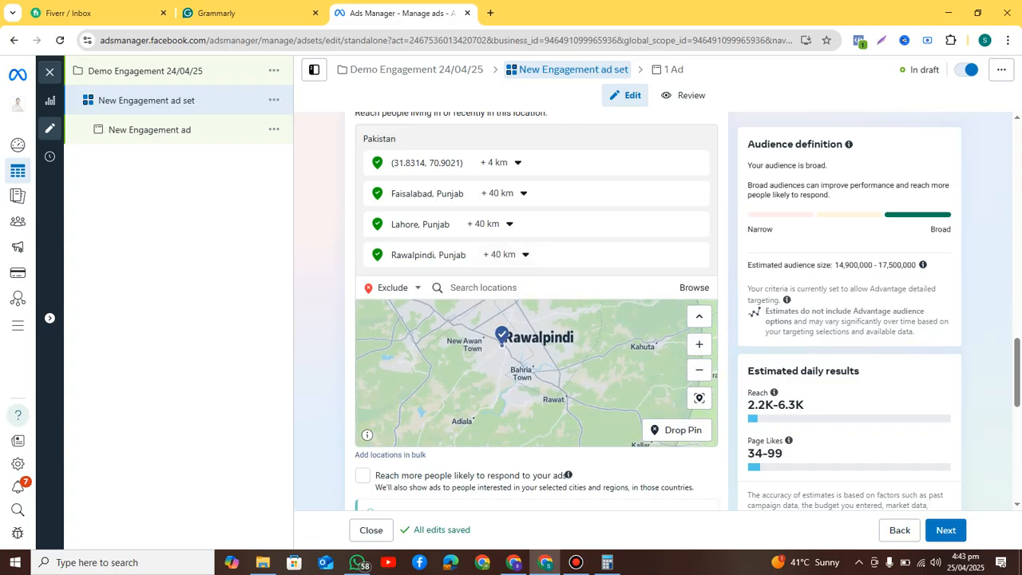
drag(535, 391, 478, 343)
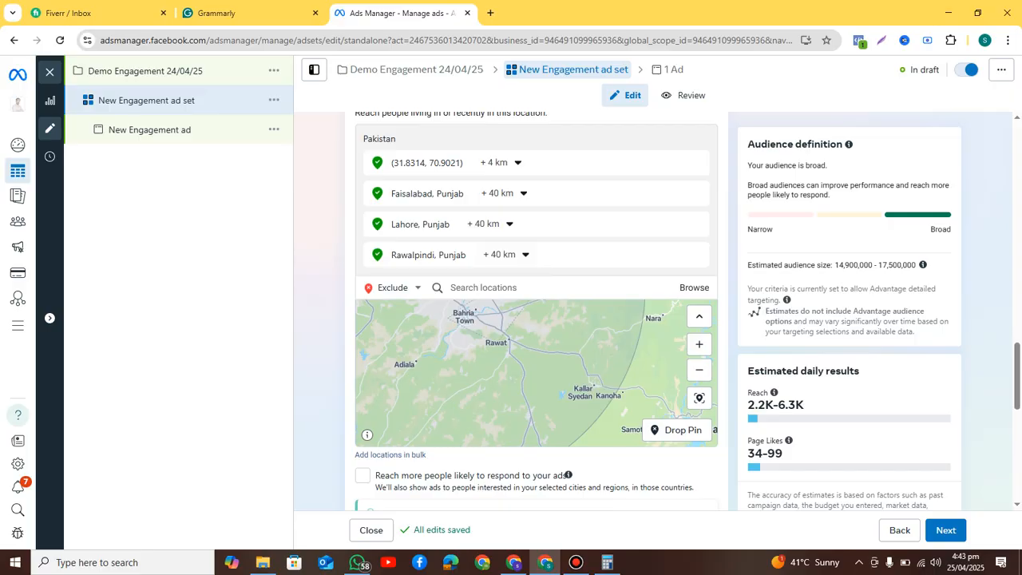
drag(477, 342, 646, 371)
drag(560, 351, 555, 407)
drag(555, 351, 505, 410)
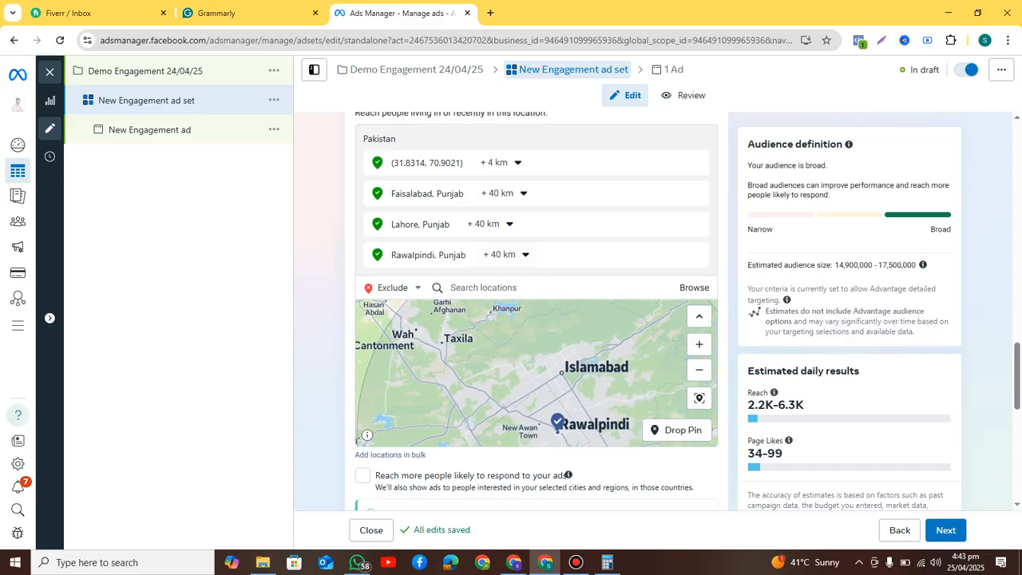
drag(557, 352, 431, 431)
drag(562, 432, 507, 345)
drag(511, 415, 524, 349)
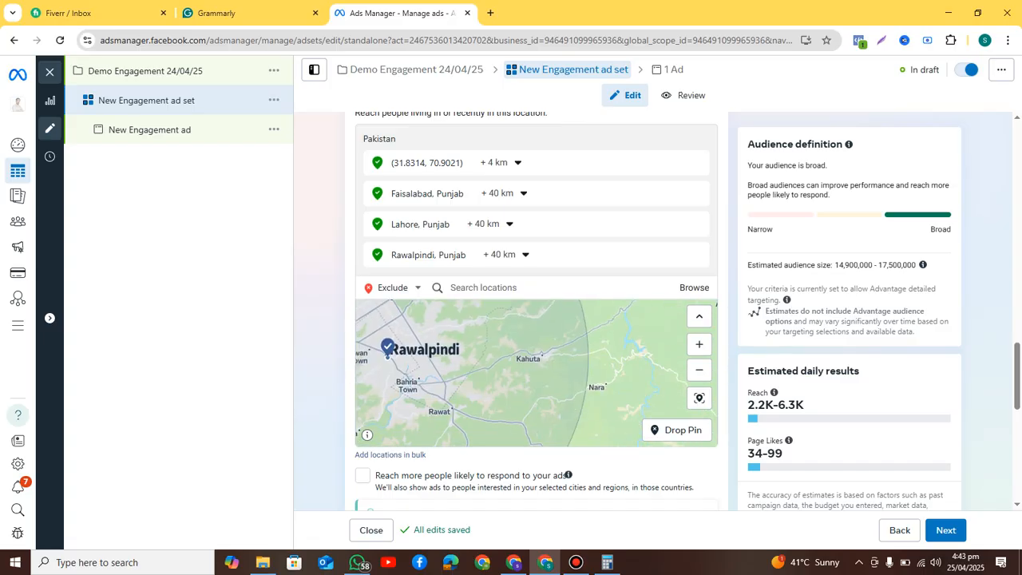
drag(489, 398, 568, 350)
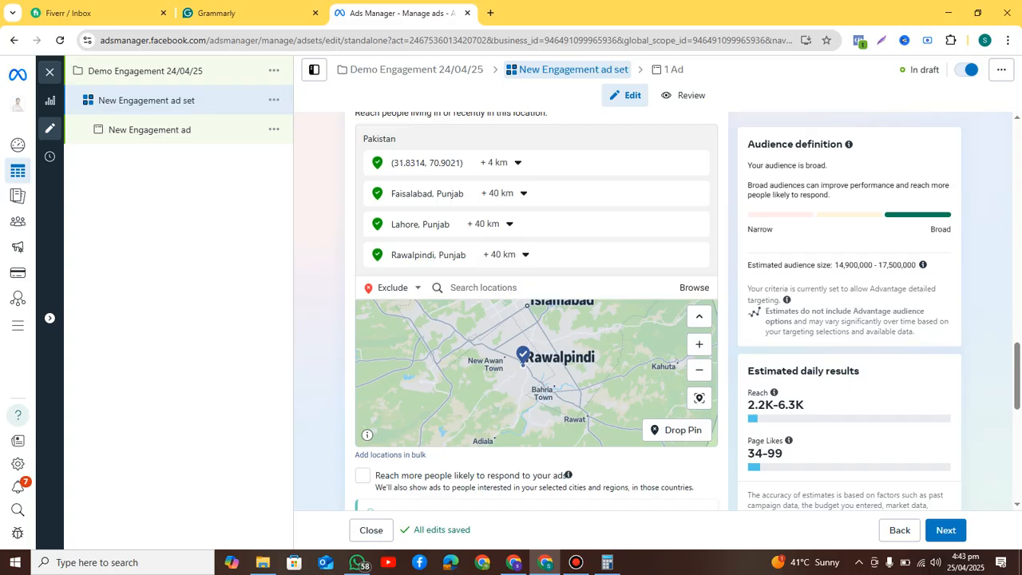
Step: Inspect the map from Rawalpindi up to Islamabad and its sectors in closer detail
click(699, 344)
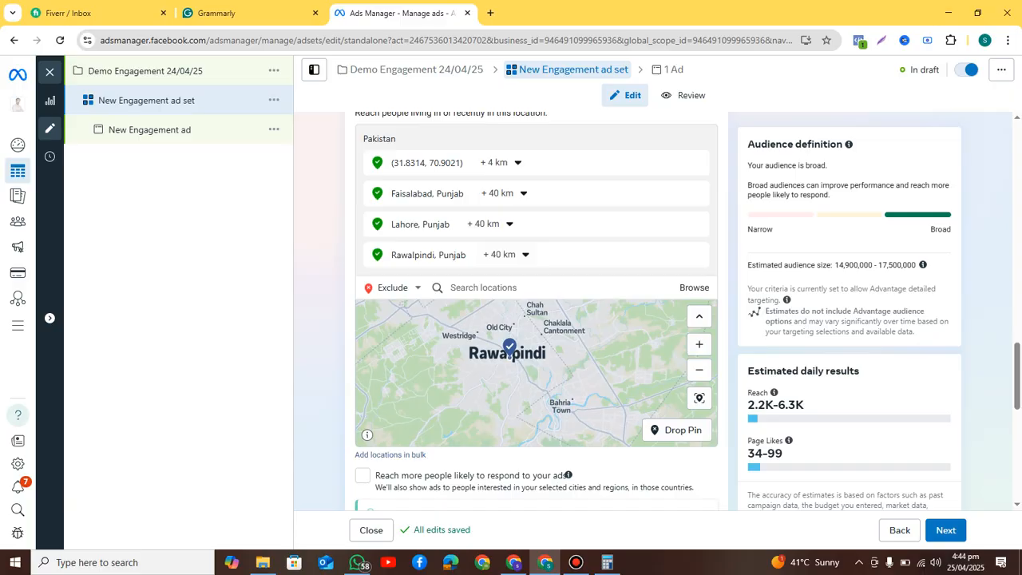
drag(559, 359, 466, 390)
drag(535, 343, 482, 410)
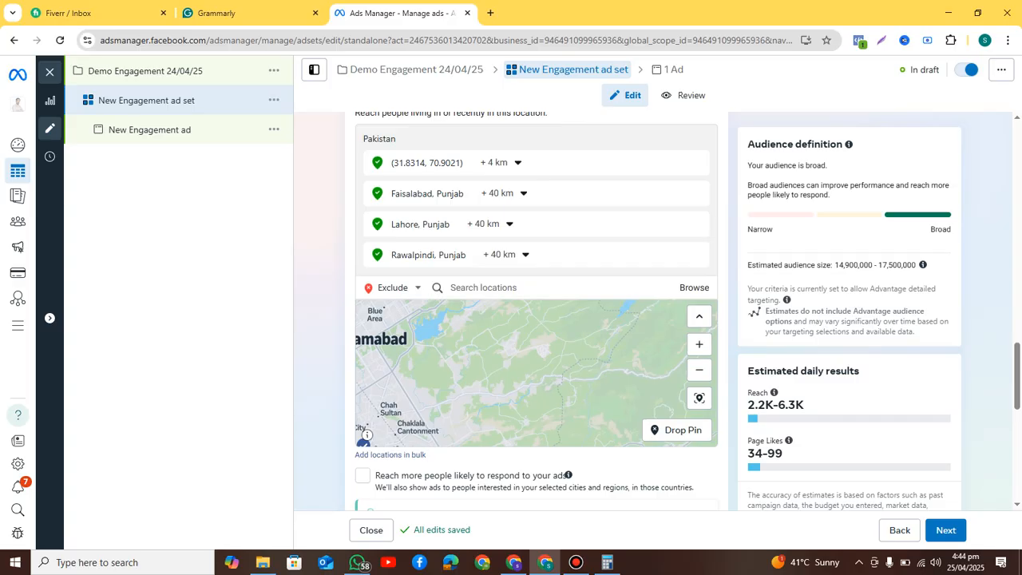
click(699, 369)
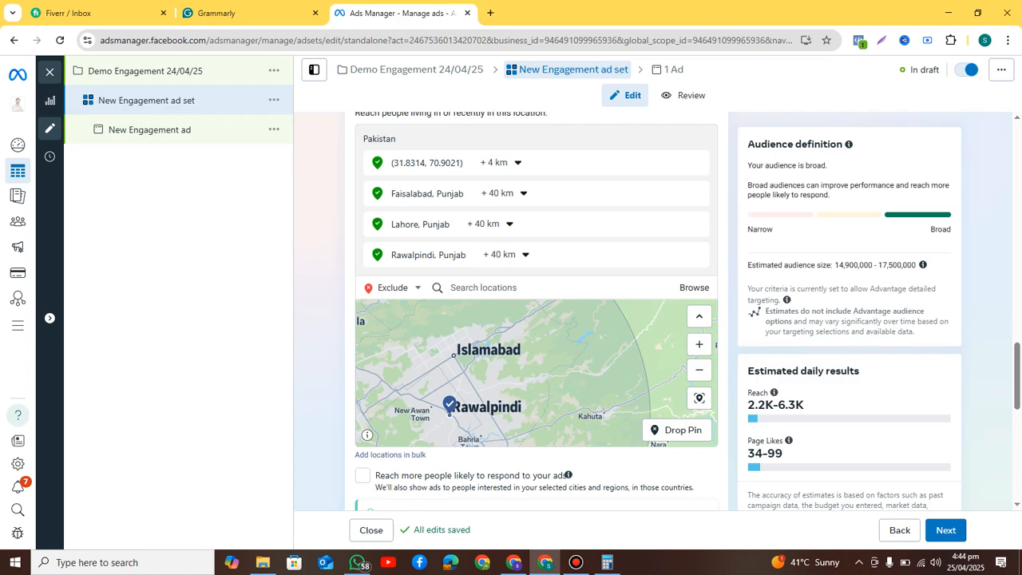
drag(511, 359, 575, 386)
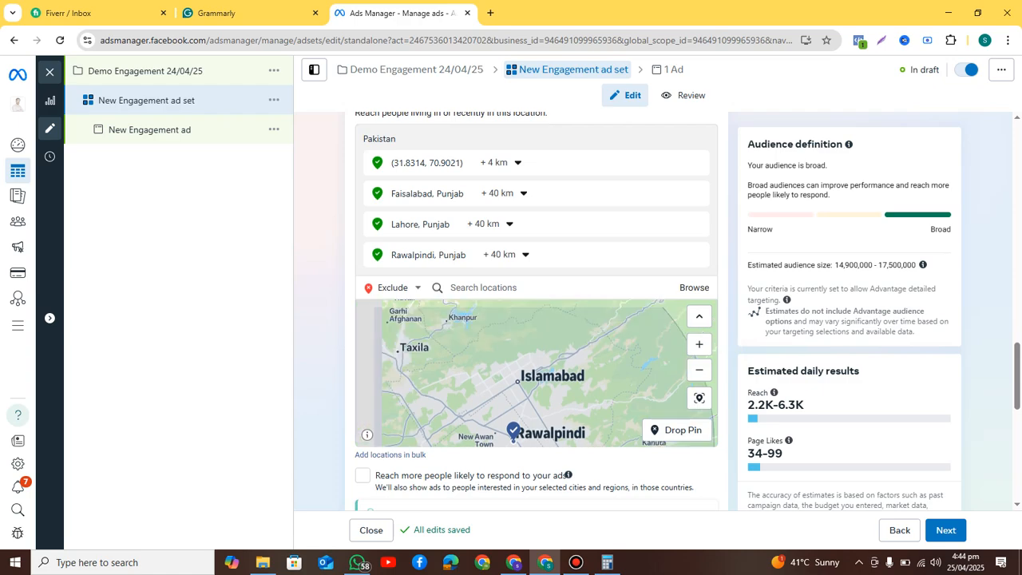
click(699, 344)
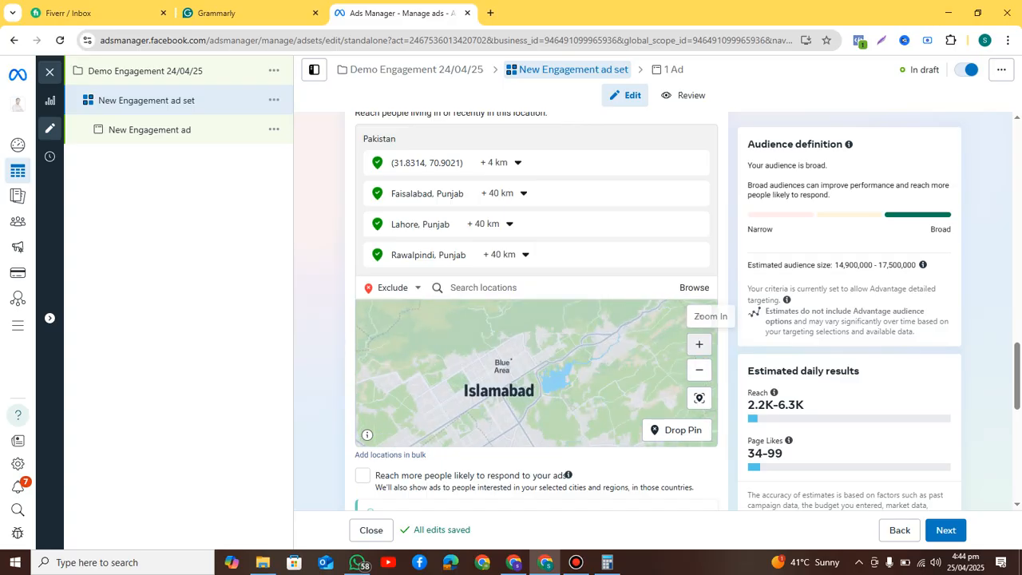
click(699, 345)
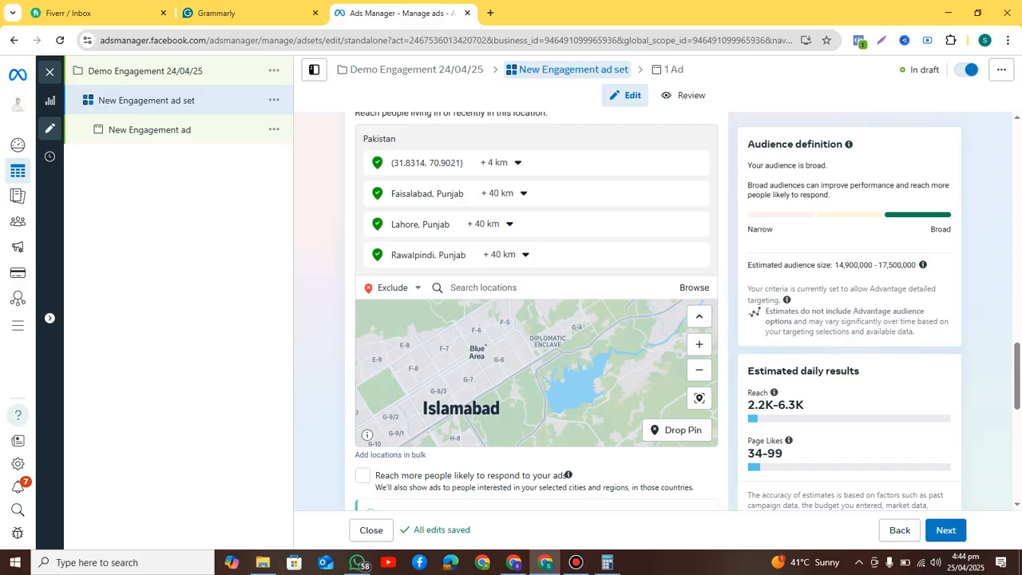
Step: Switch the location mode back to Include and review the Advantage+ audience and Placements sections
click(391, 287)
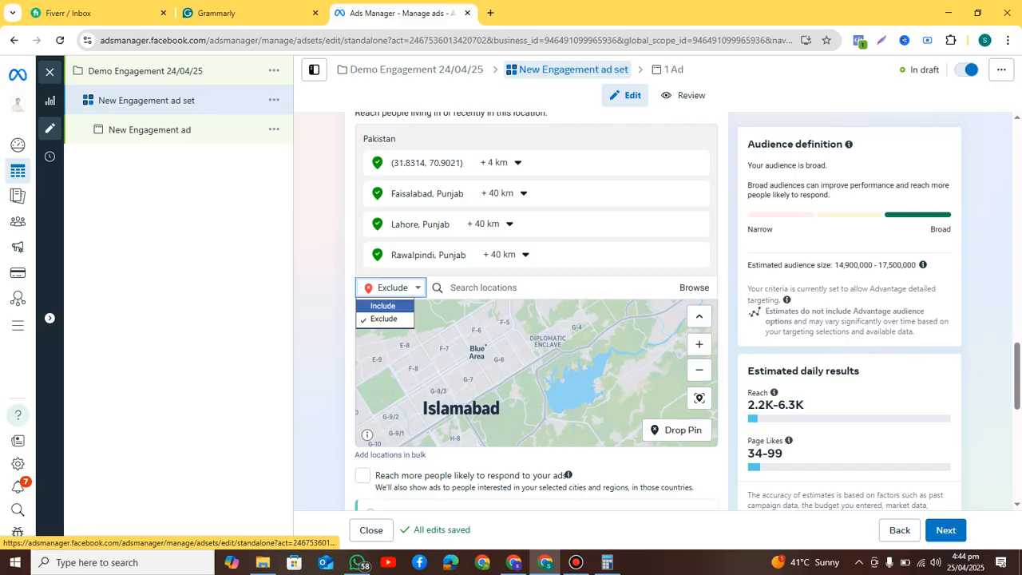
click(383, 306)
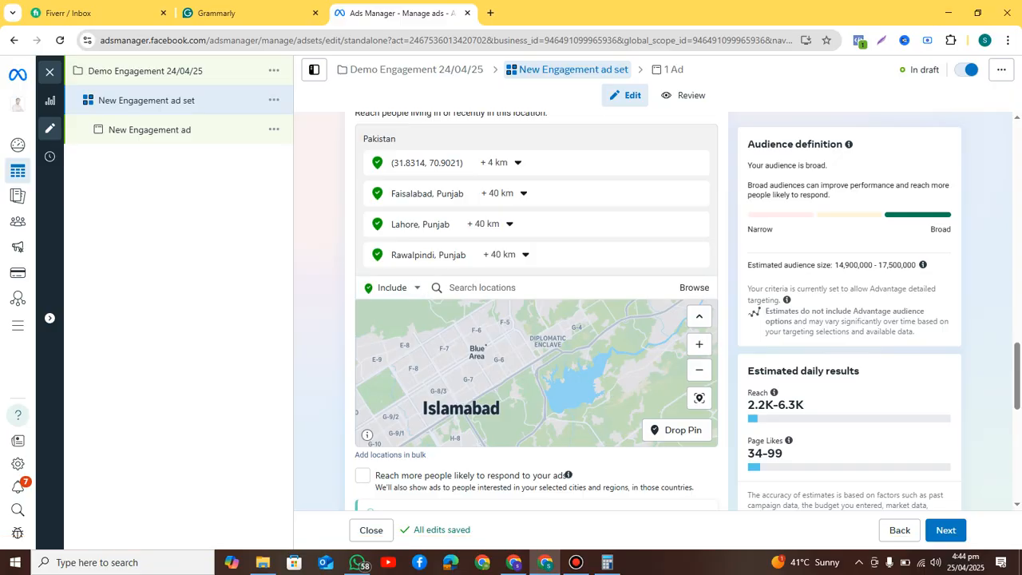
scroll(537, 320, down, 3)
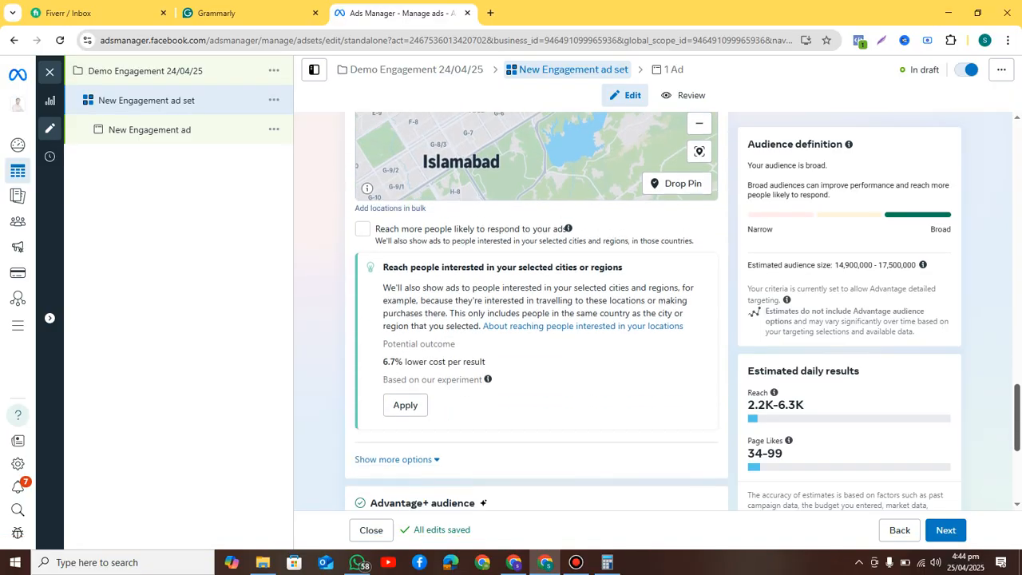
scroll(537, 320, down, 3)
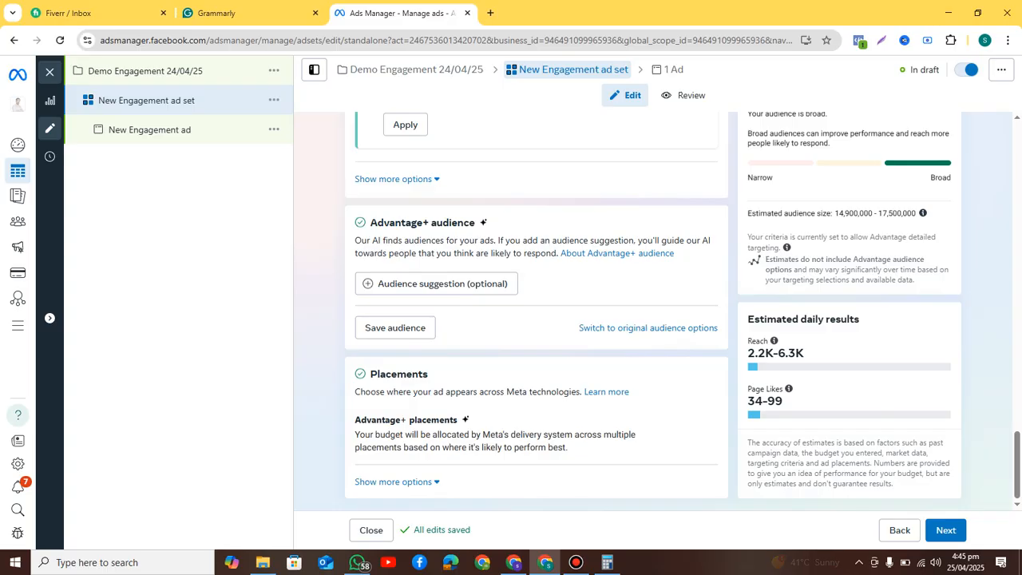
scroll(535, 311, up, 2)
scroll(535, 312, down, 2)
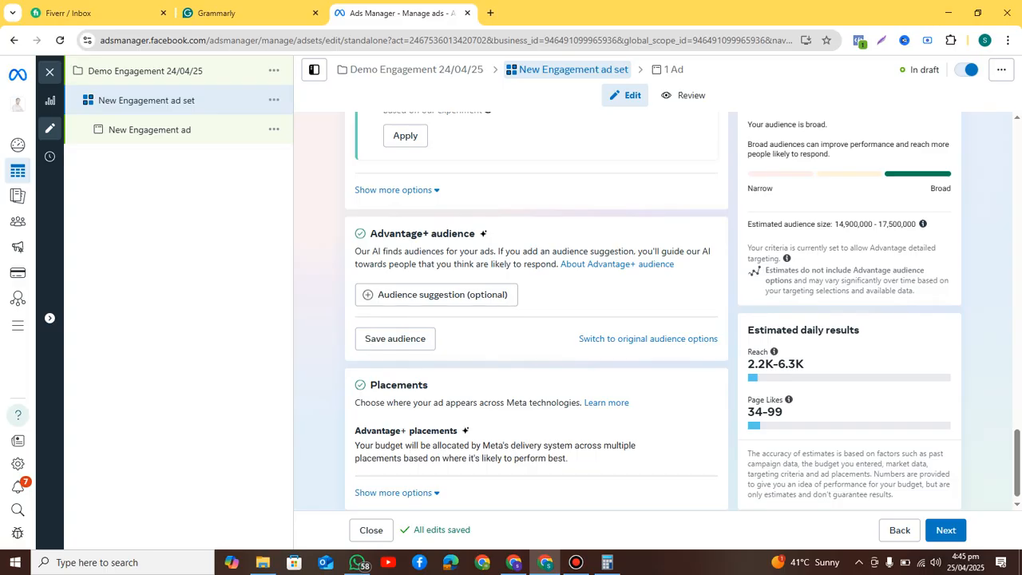
Step: Add an optional audience suggestion, make its age range editable and check the minimum age choices
click(436, 293)
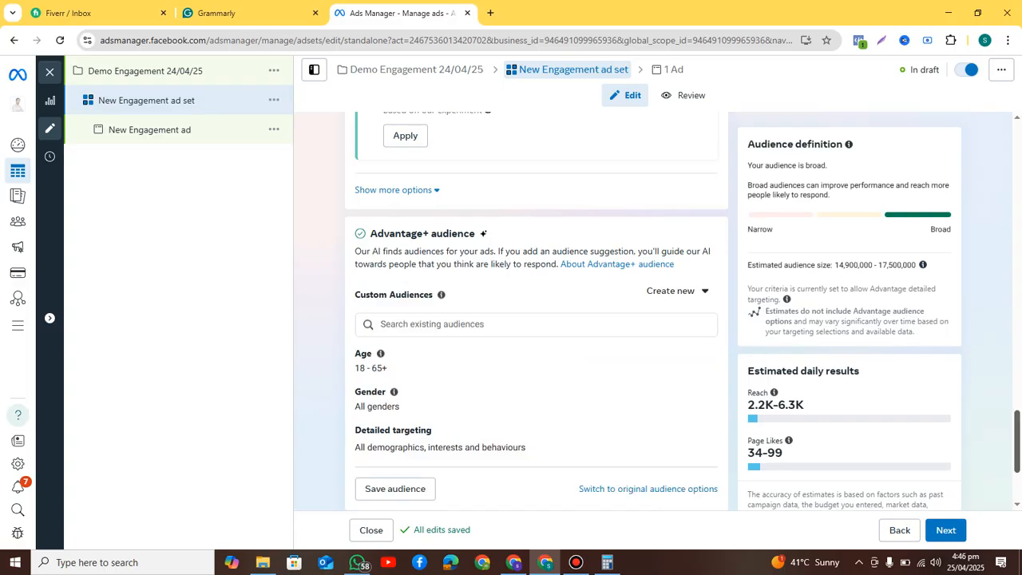
scroll(535, 296, down, 2)
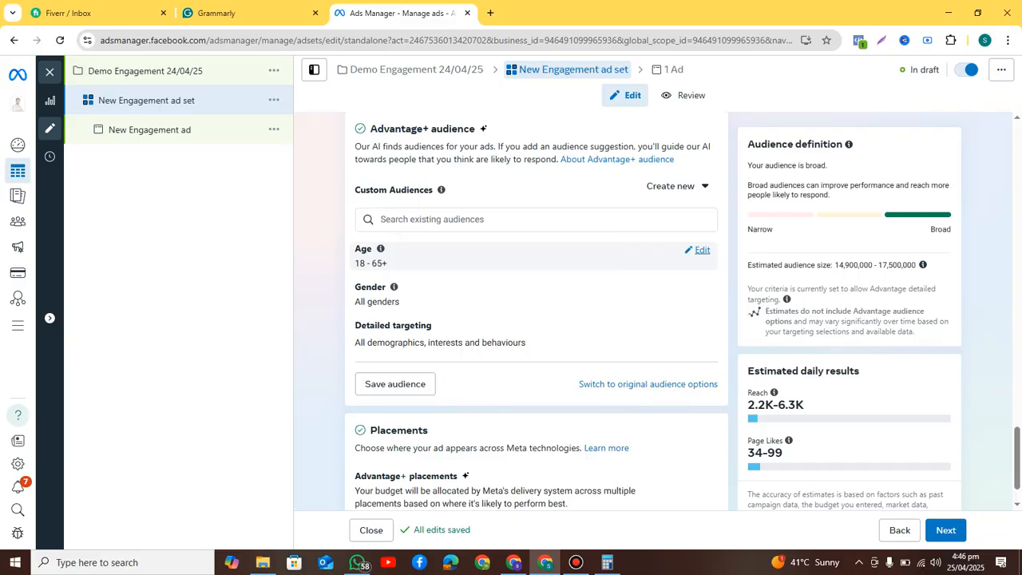
click(700, 250)
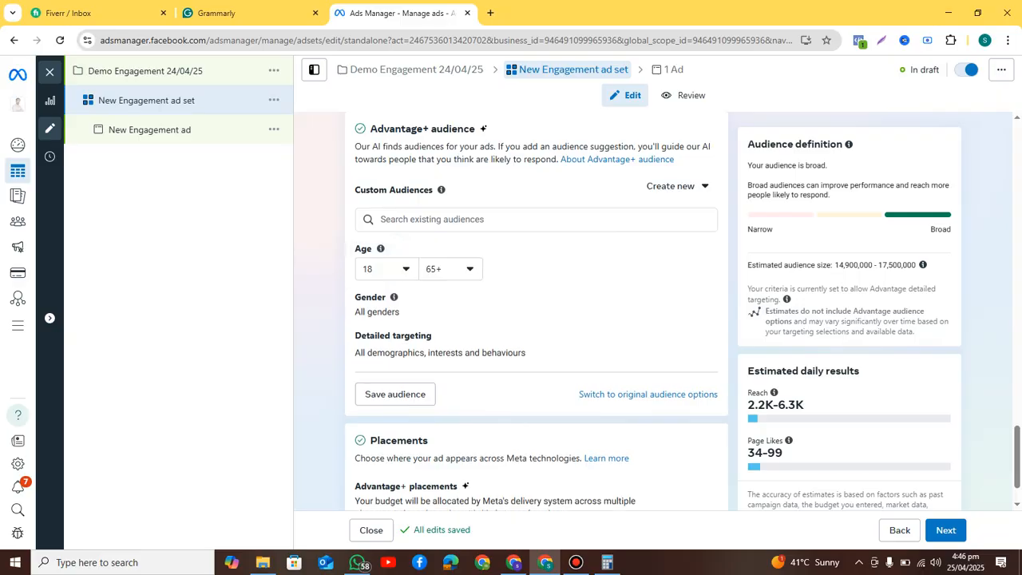
click(387, 269)
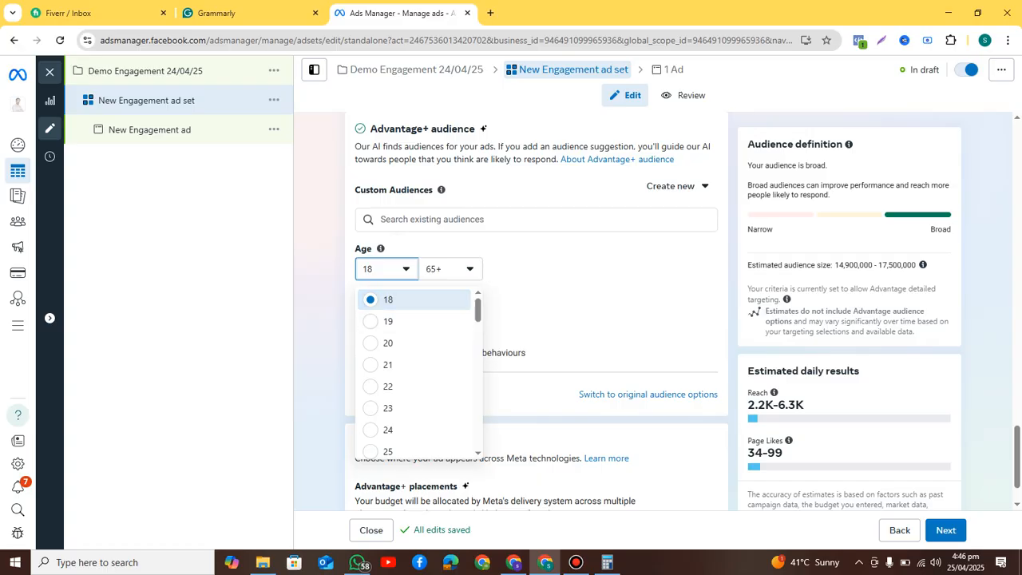
key(Escape)
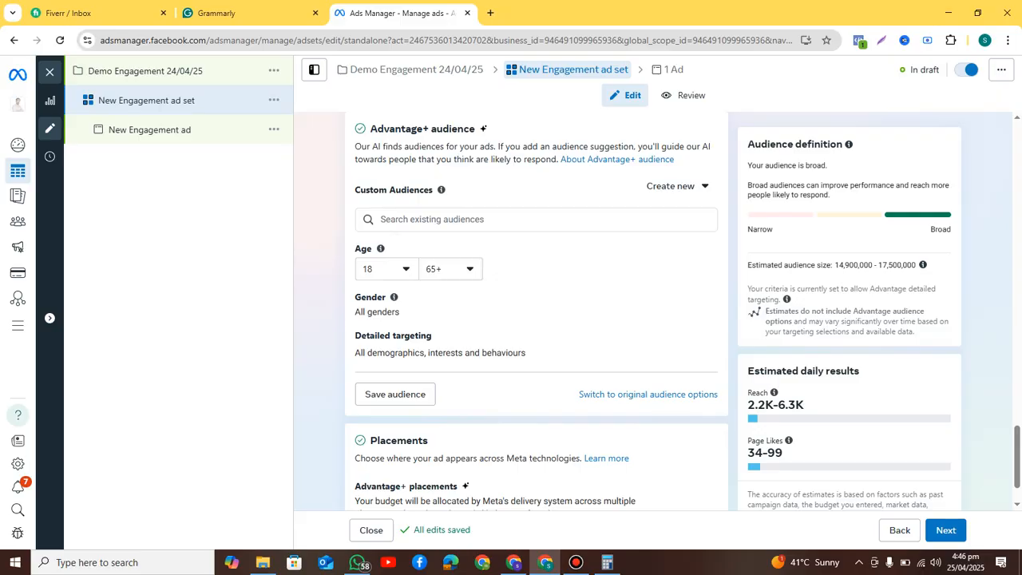
click(451, 269)
key(Escape)
click(216, 13)
mouse_move(243, 252)
mouse_down()
mouse_move(363, 252)
mouse_move(233, 251)
mouse_up()
click(402, 13)
Step: Set the suggested audience's maximum age to 35
click(451, 269)
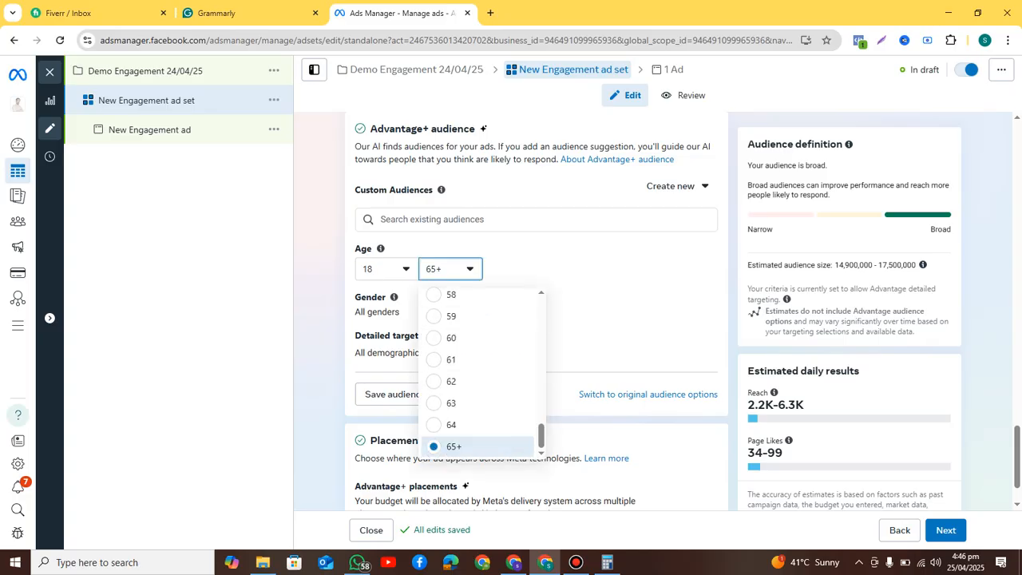
scroll(480, 381, up, 2)
scroll(482, 372, up, 5)
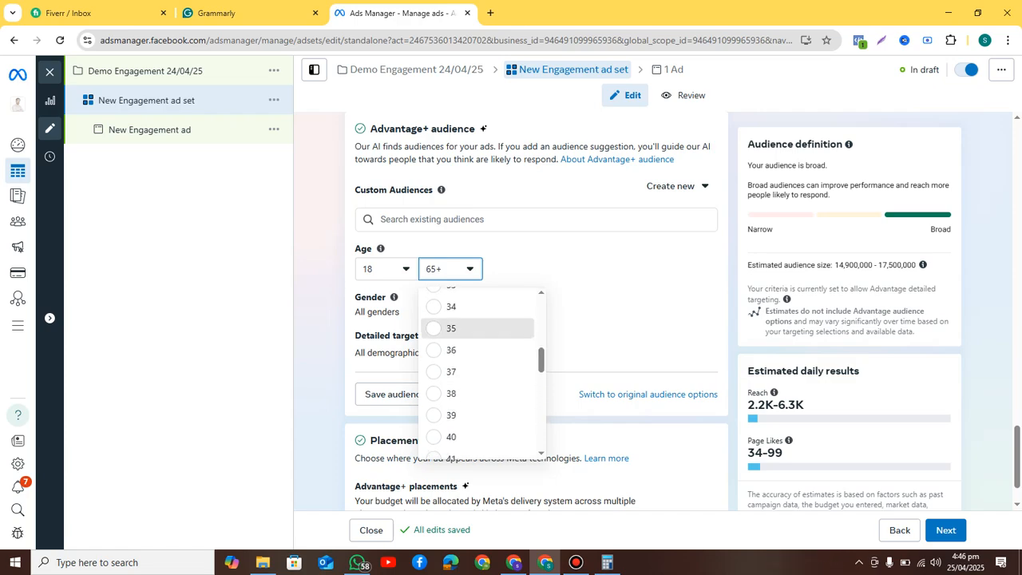
click(452, 329)
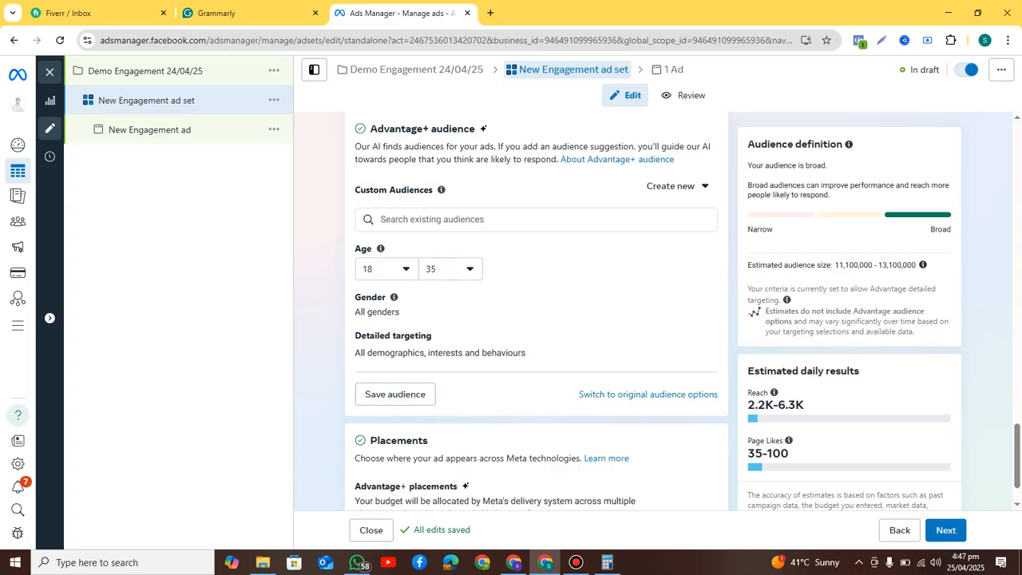
Step: Make the suggested audience's gender and detailed targeting editable, keeping all genders selected
click(700, 298)
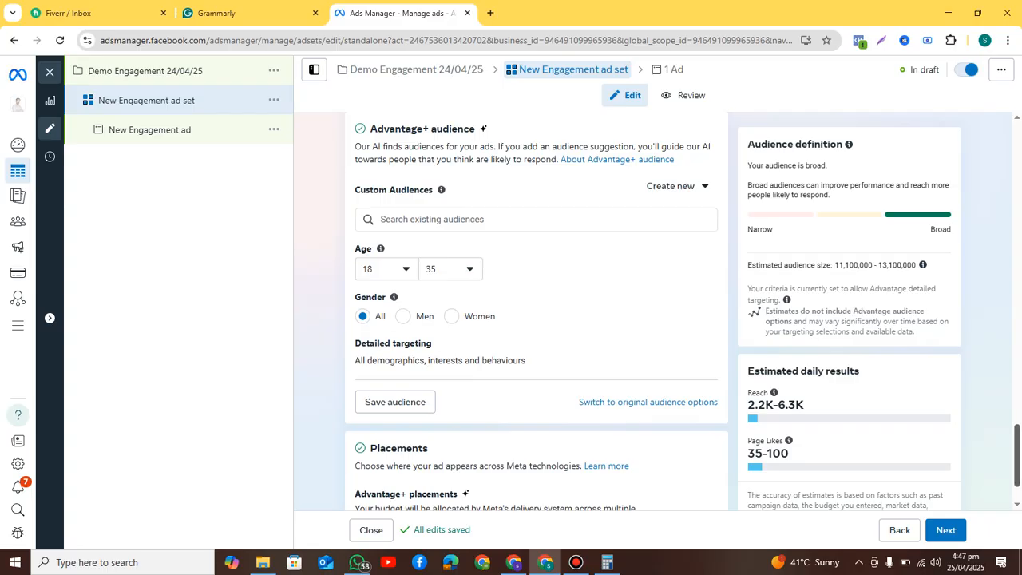
scroll(536, 312, down, 1)
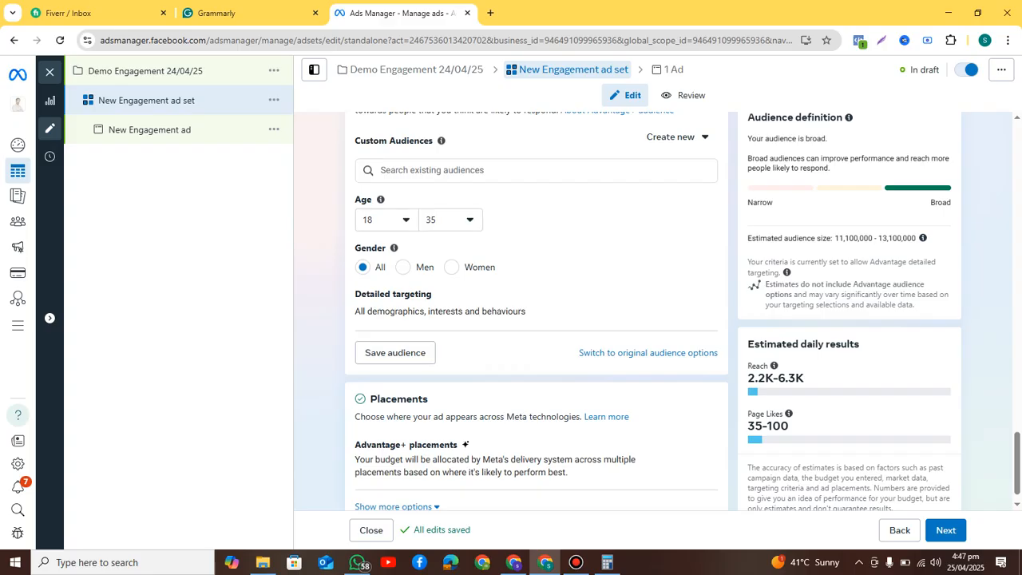
mouse_move(394, 248)
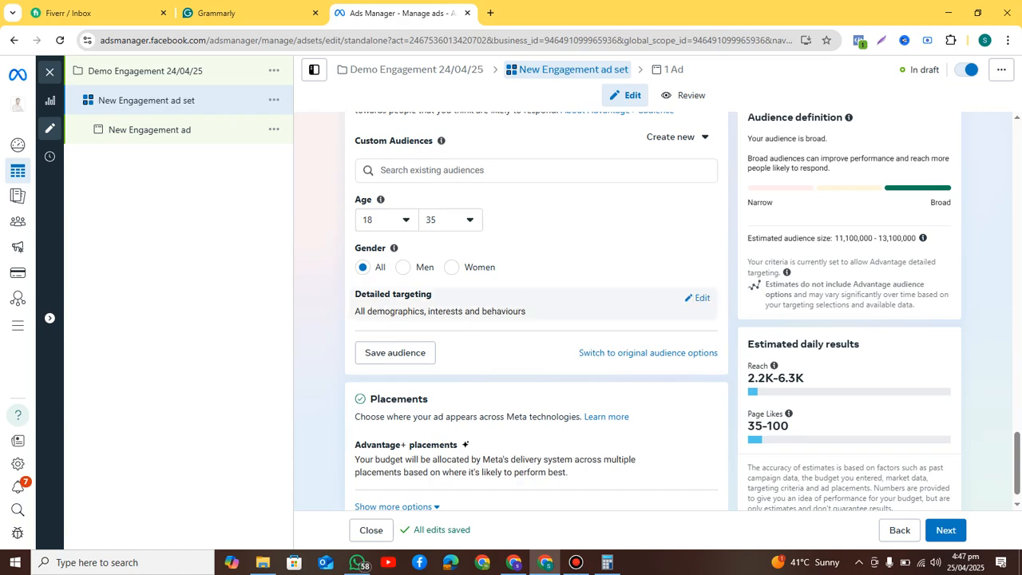
click(702, 298)
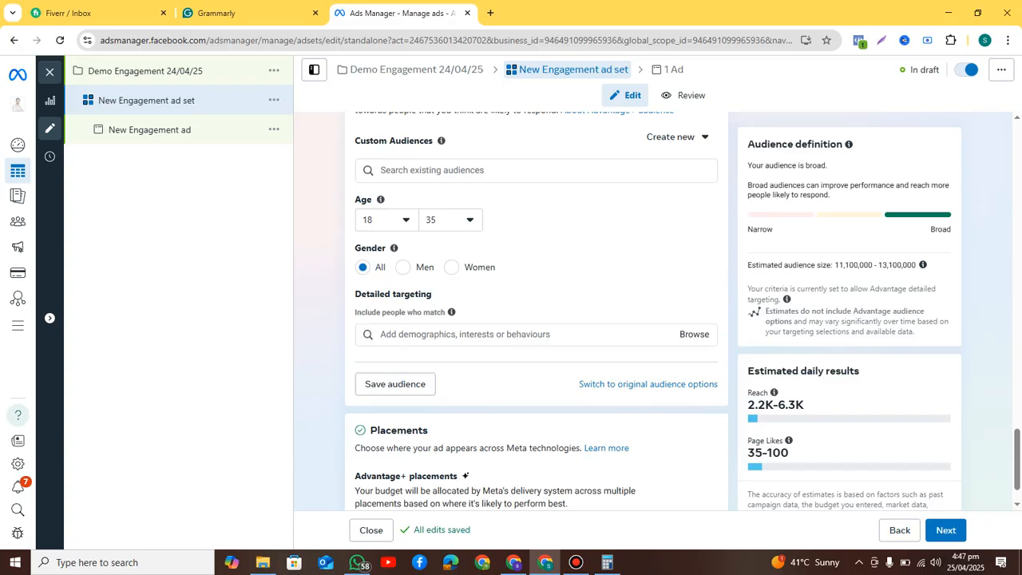
Step: Open the detailed targeting suggestions and read what the Demographics and Interests categories cover
click(511, 335)
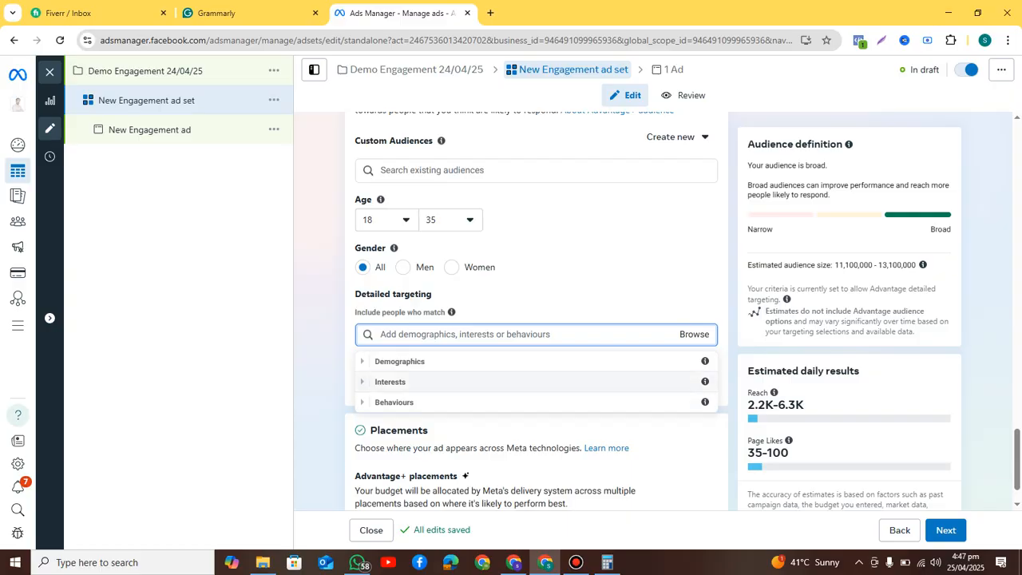
mouse_move(400, 361)
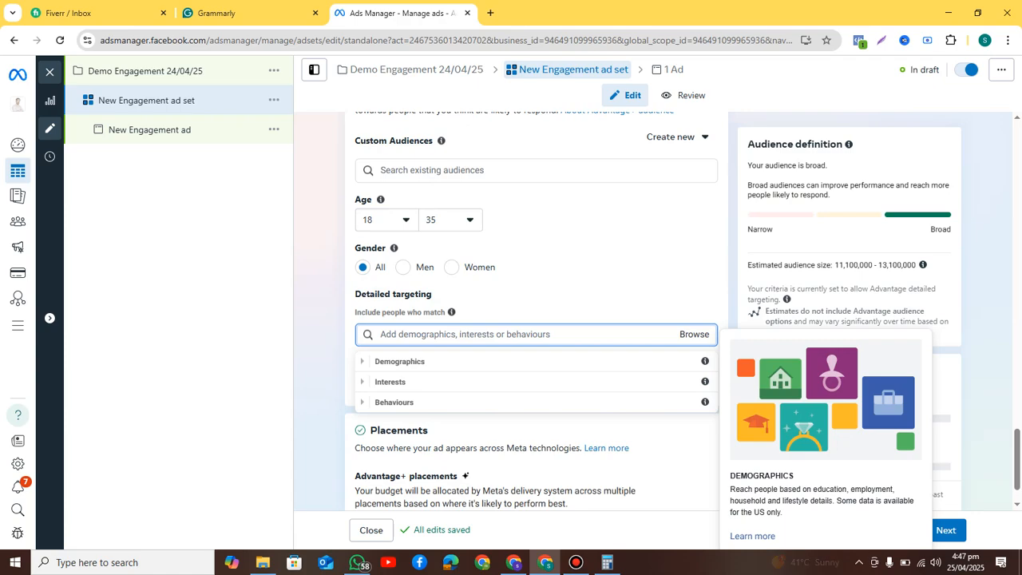
mouse_move(447, 382)
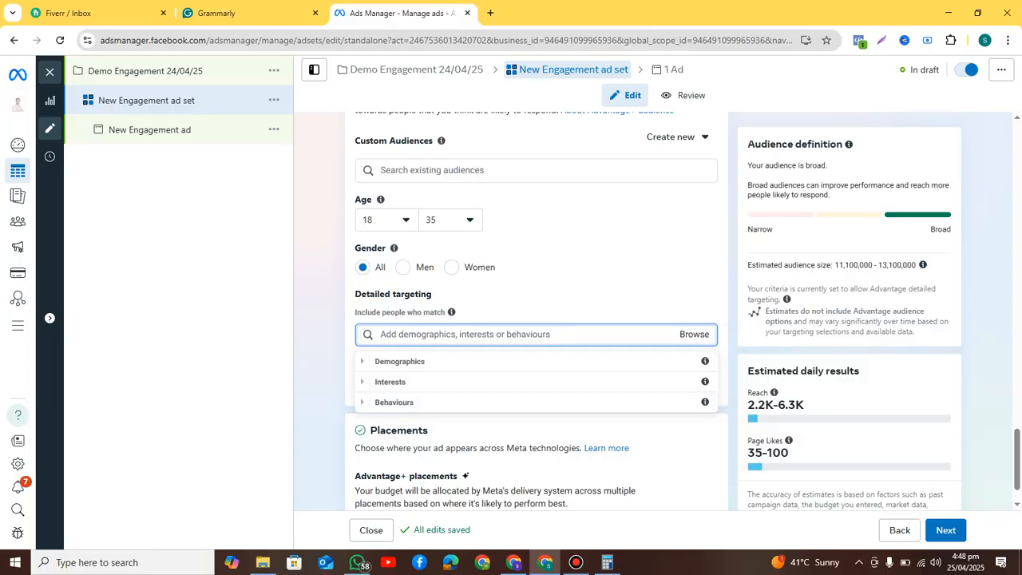
drag(1017, 460, 1018, 471)
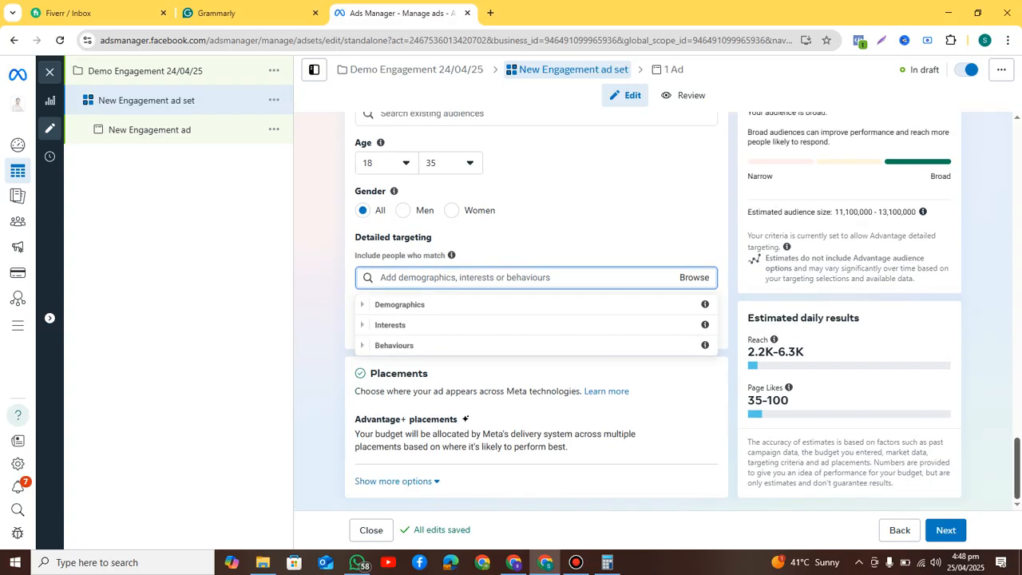
click(537, 277)
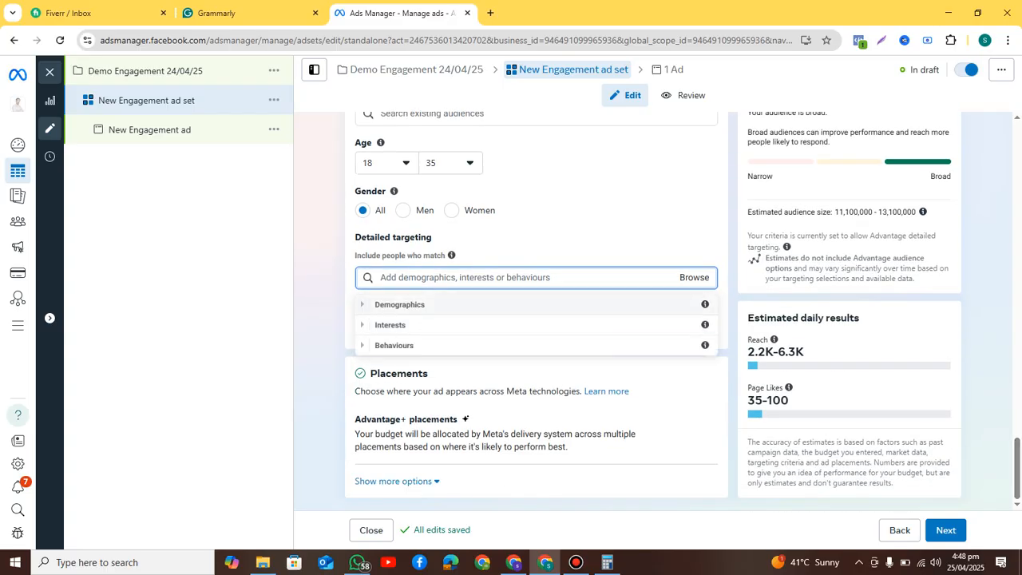
Step: Examine the Education subcategories and the Financial household income options under the Demographics targeting category
click(399, 304)
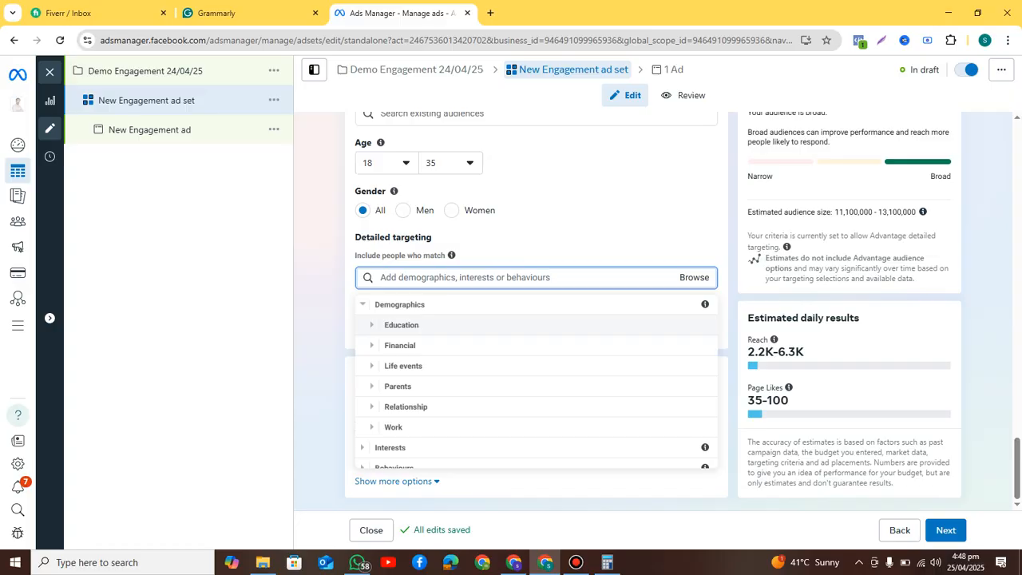
click(401, 325)
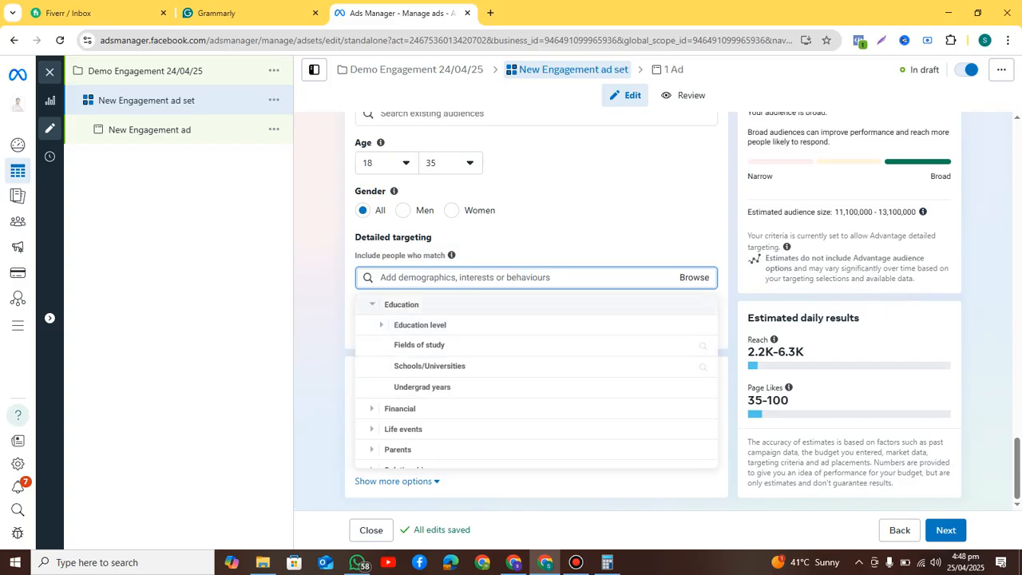
click(401, 305)
scroll(401, 326, up, 1)
click(401, 339)
scroll(401, 340, down, 1)
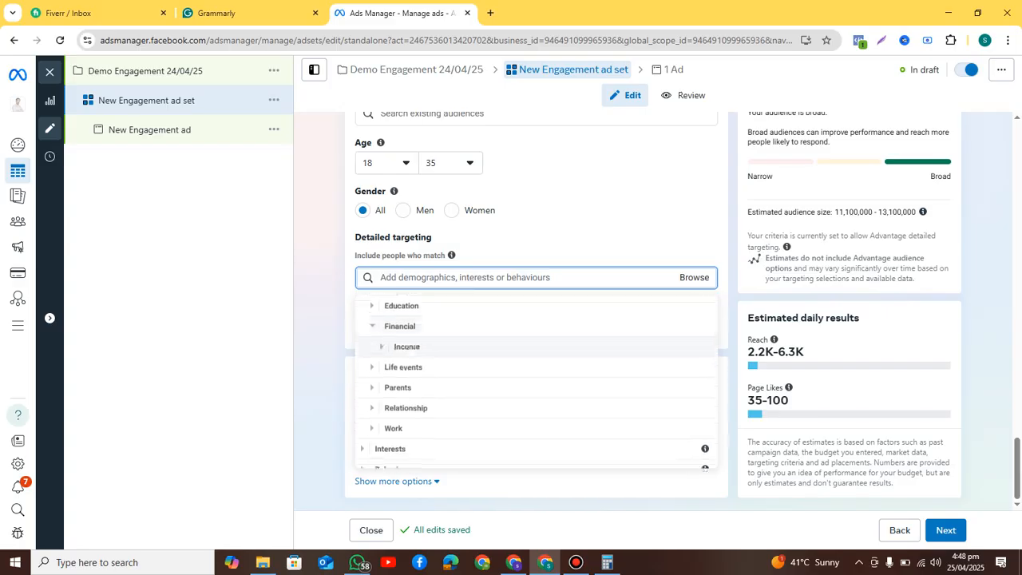
click(401, 338)
scroll(401, 337, down, 1)
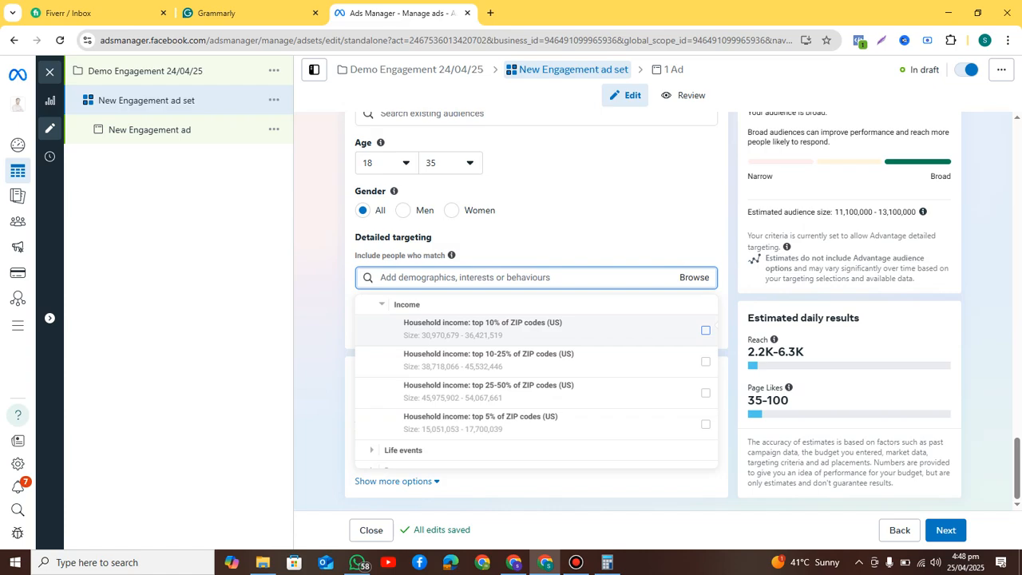
mouse_move(519, 329)
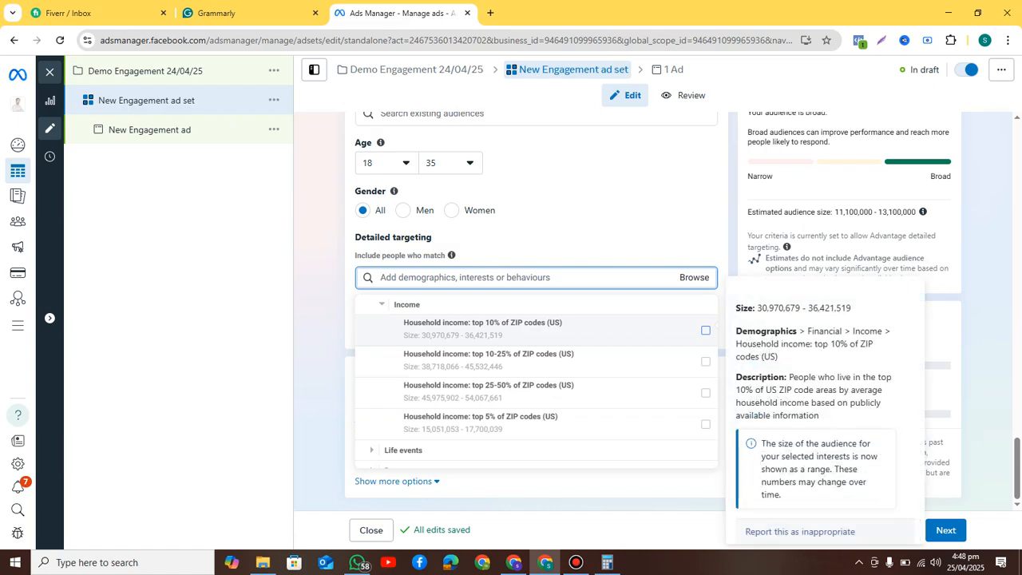
click(382, 304)
click(383, 315)
Step: Review the Life events demographics, including the Anniversary, Date of birth and Friends of groups and the away-from-family and away-from-home-town options
click(404, 359)
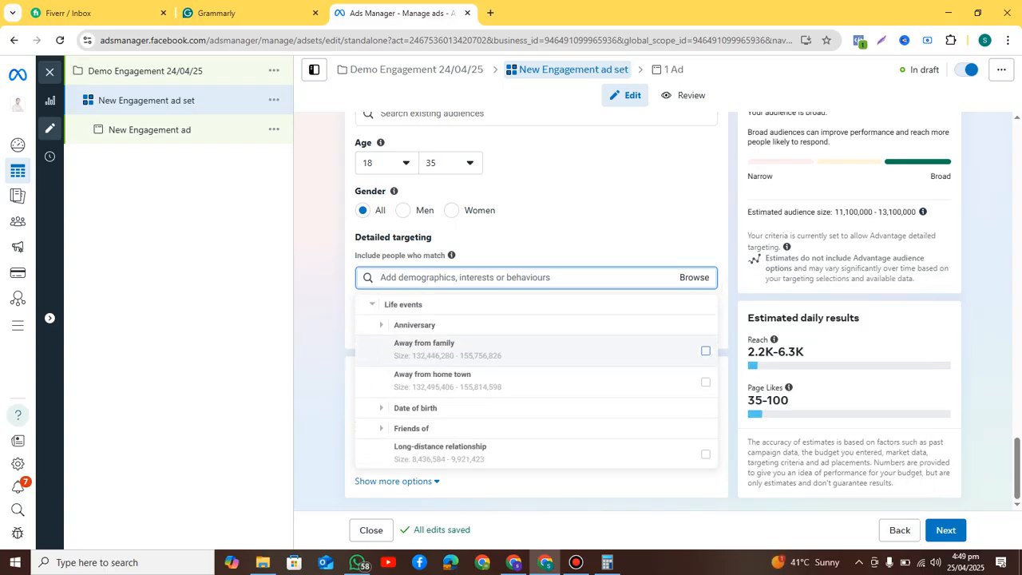
click(383, 325)
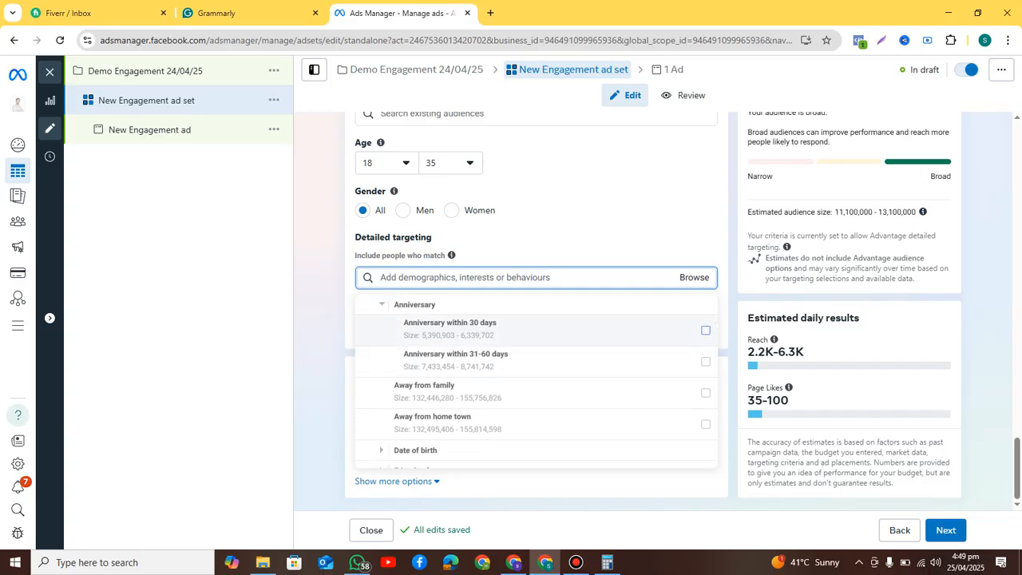
mouse_move(450, 329)
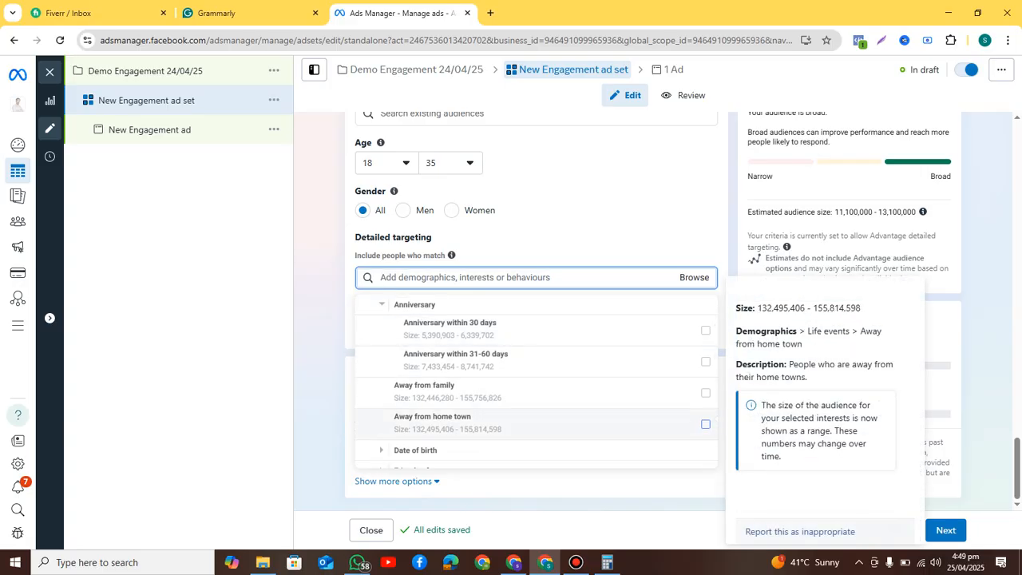
click(416, 451)
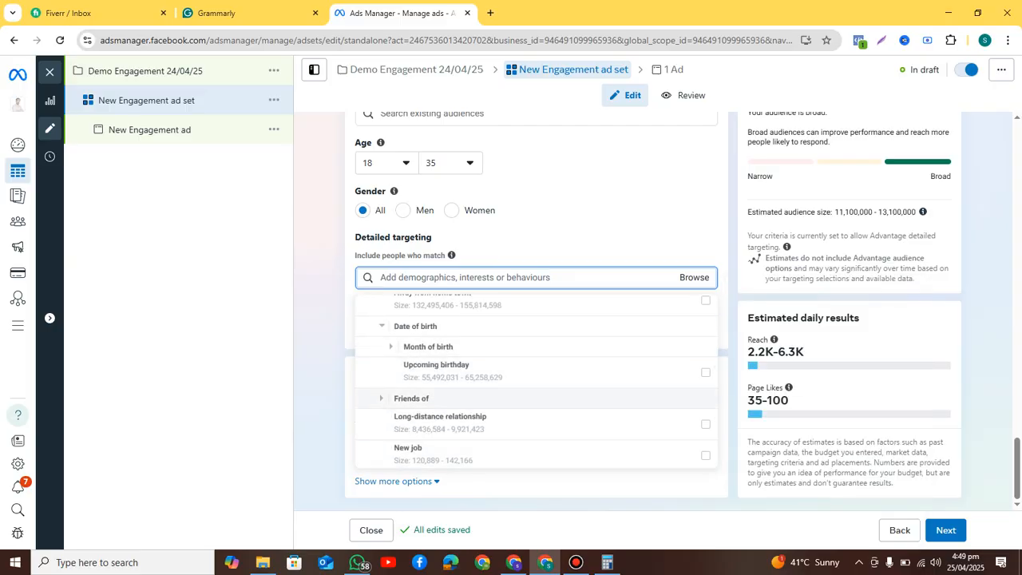
click(411, 398)
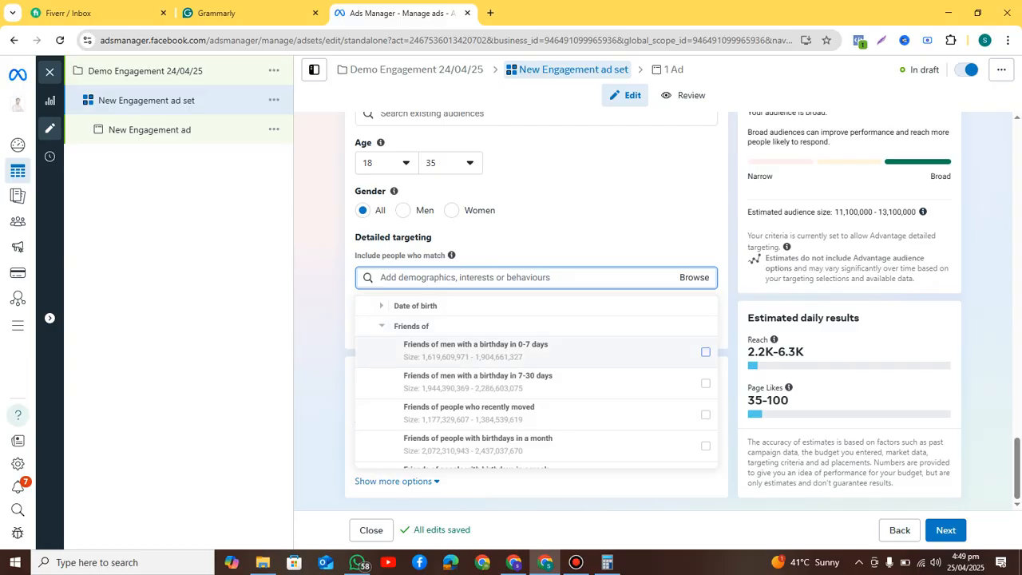
click(411, 326)
scroll(411, 326, up, 2)
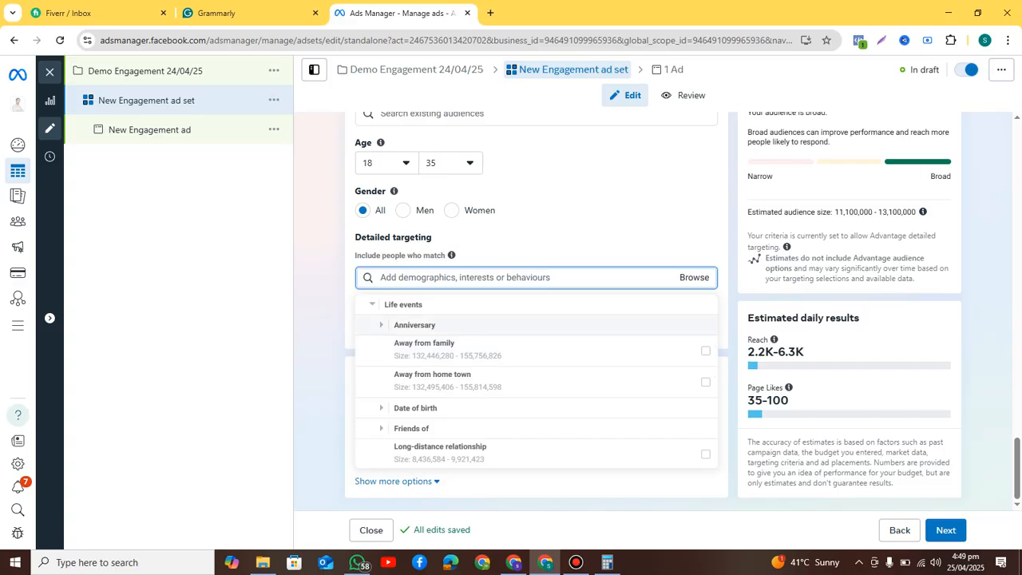
mouse_move(480, 452)
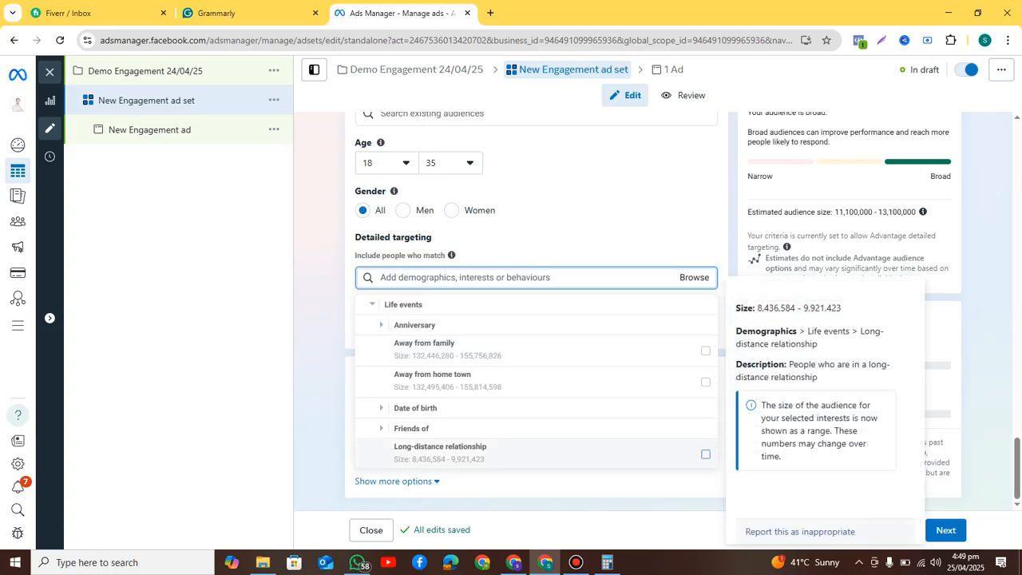
mouse_move(447, 349)
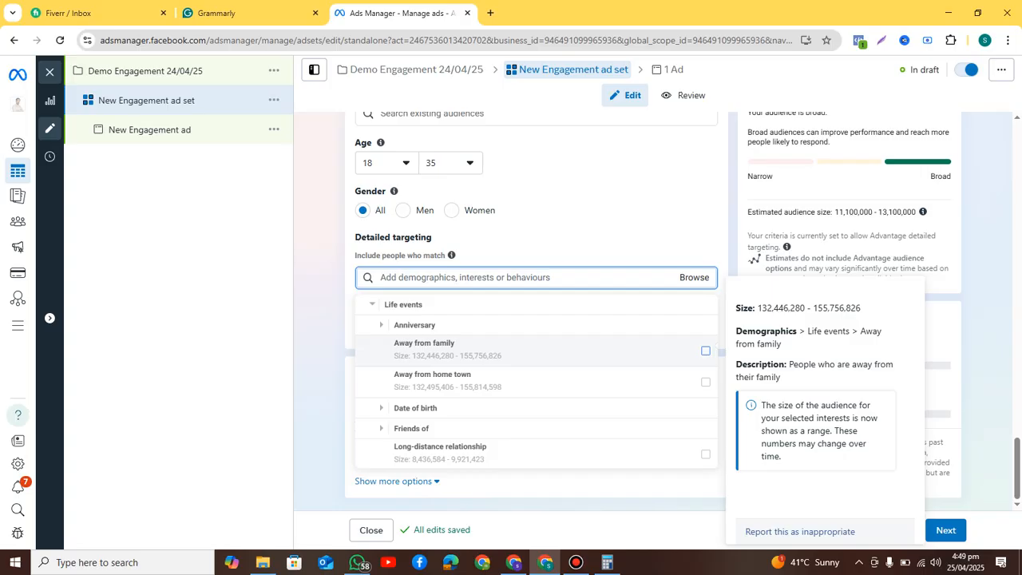
mouse_move(447, 381)
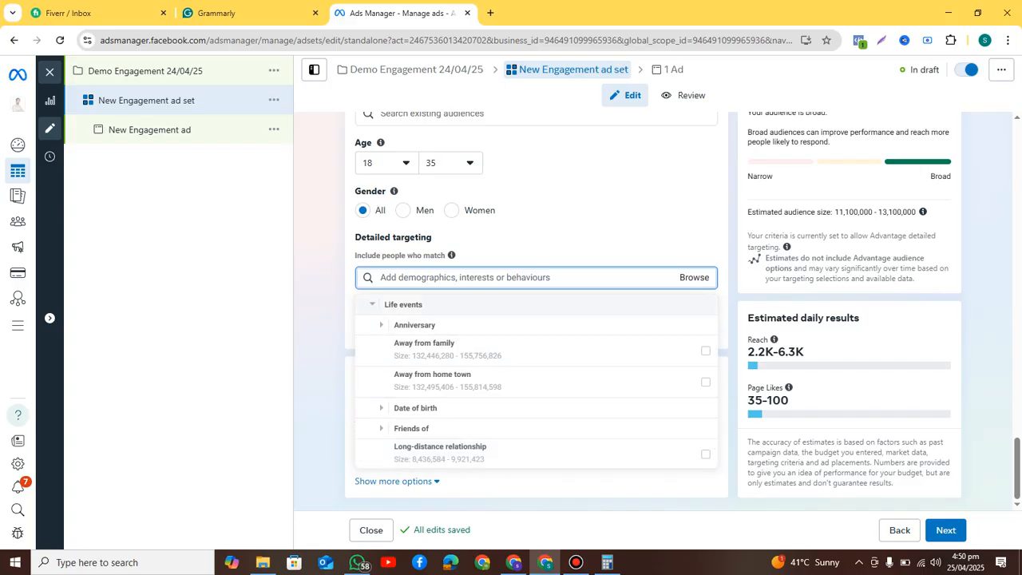
click(373, 304)
scroll(373, 305, up, 1)
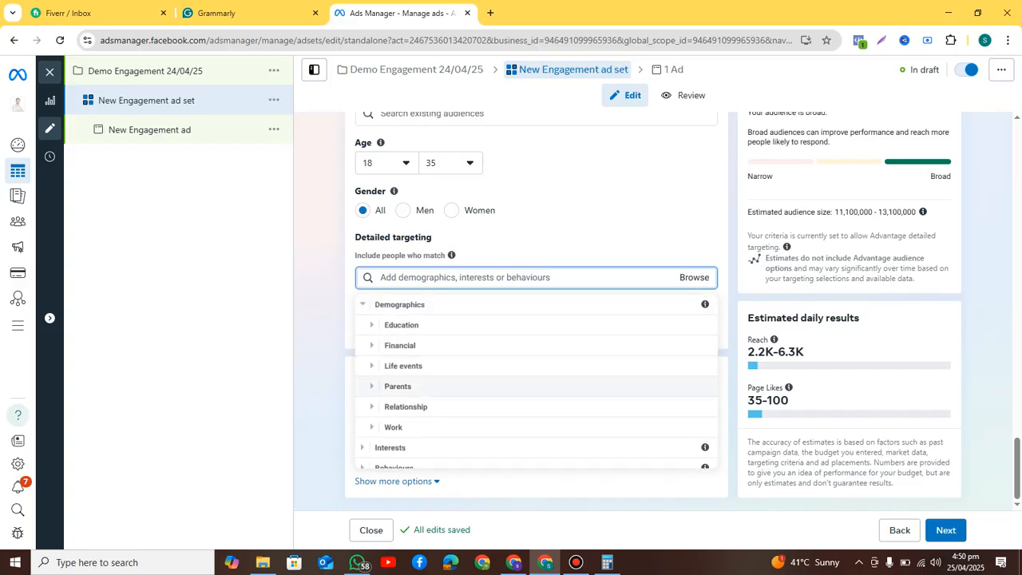
Step: Examine the All parents options in the Parents demographics and read the Parents (All) description
click(373, 386)
scroll(373, 387, down, 1)
click(382, 377)
scroll(383, 376, down, 1)
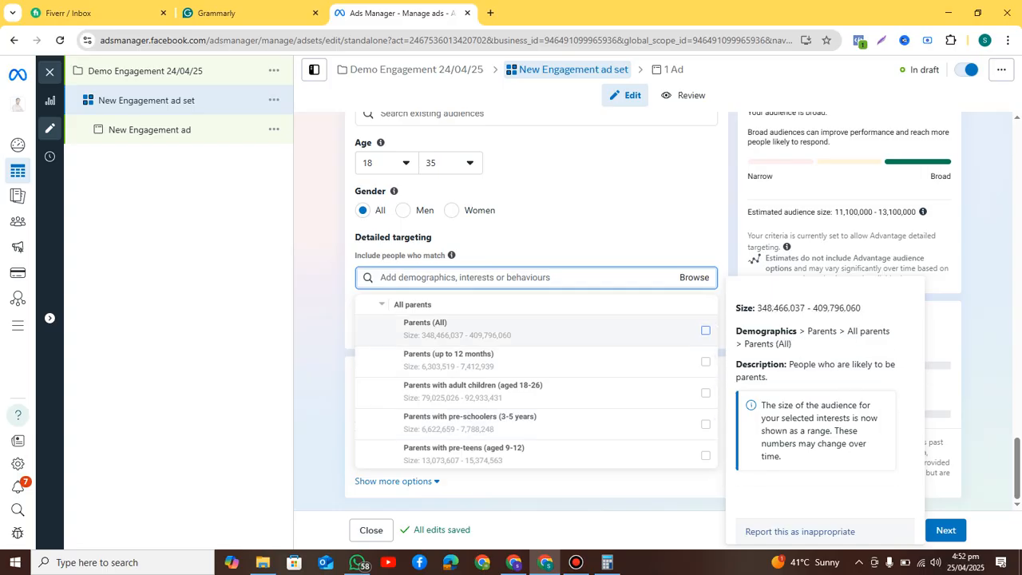
click(383, 304)
Step: Check the Relationship status and Work options, and collapse the Demographics category
click(405, 396)
click(427, 397)
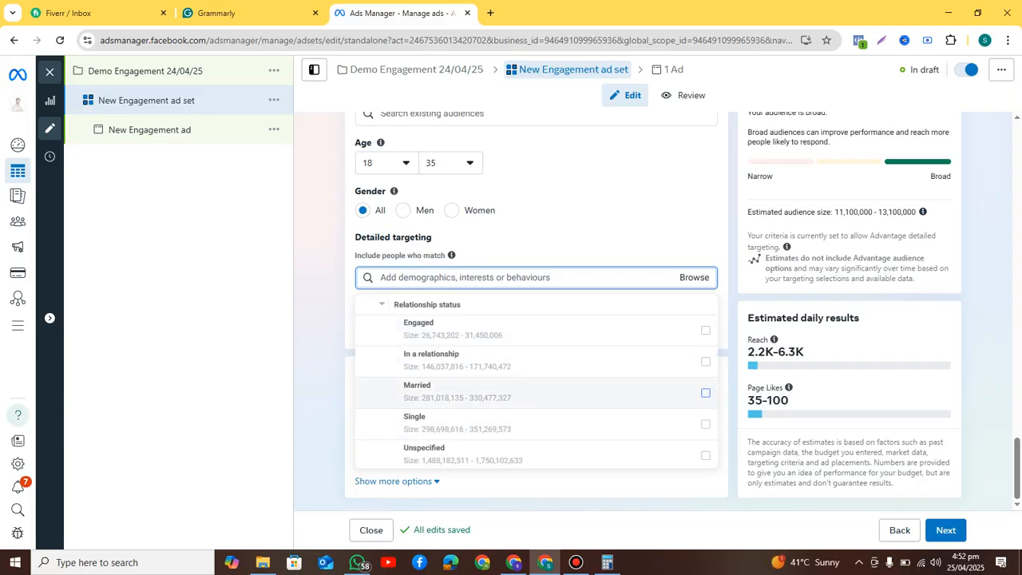
click(427, 305)
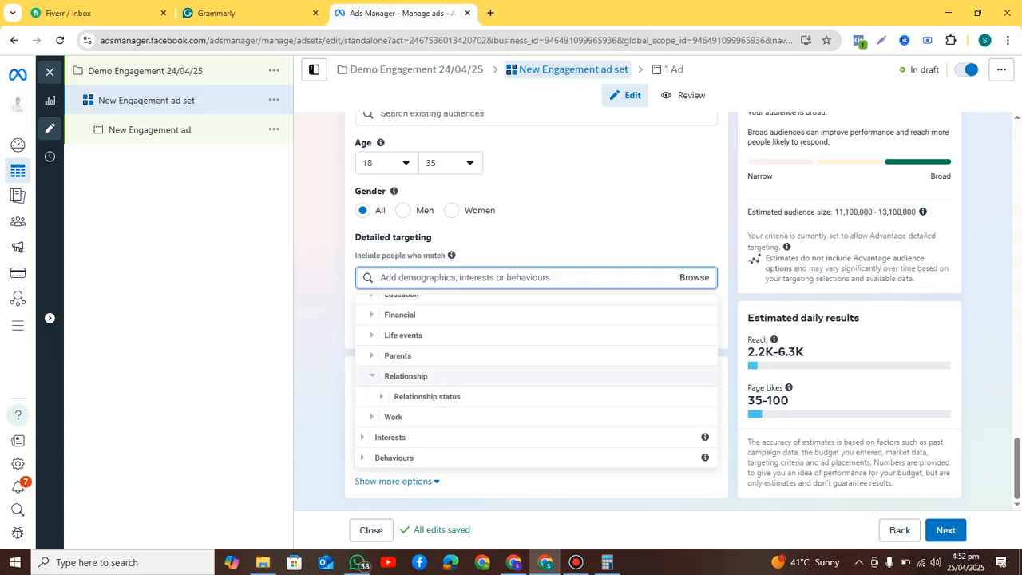
click(393, 417)
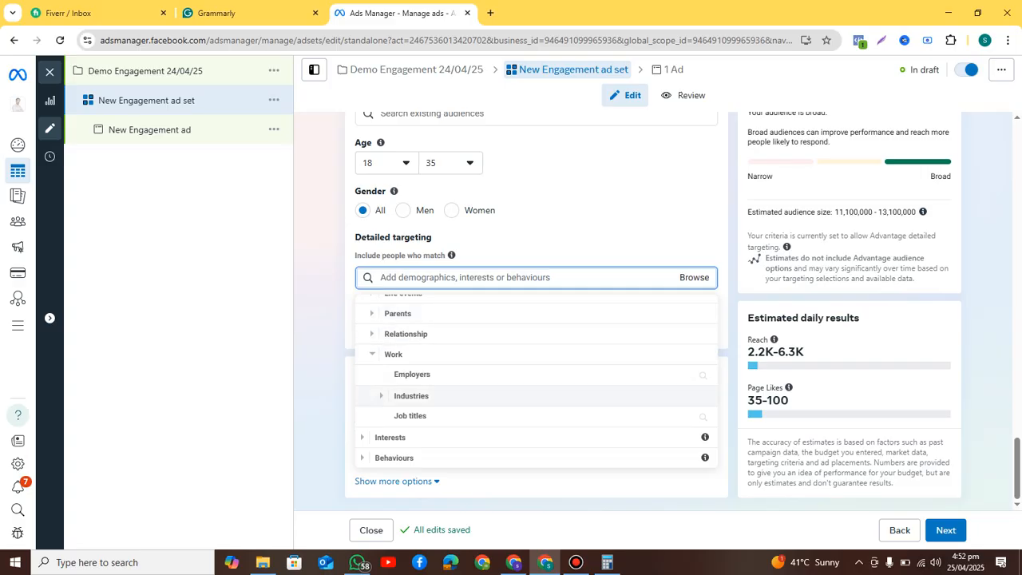
click(373, 356)
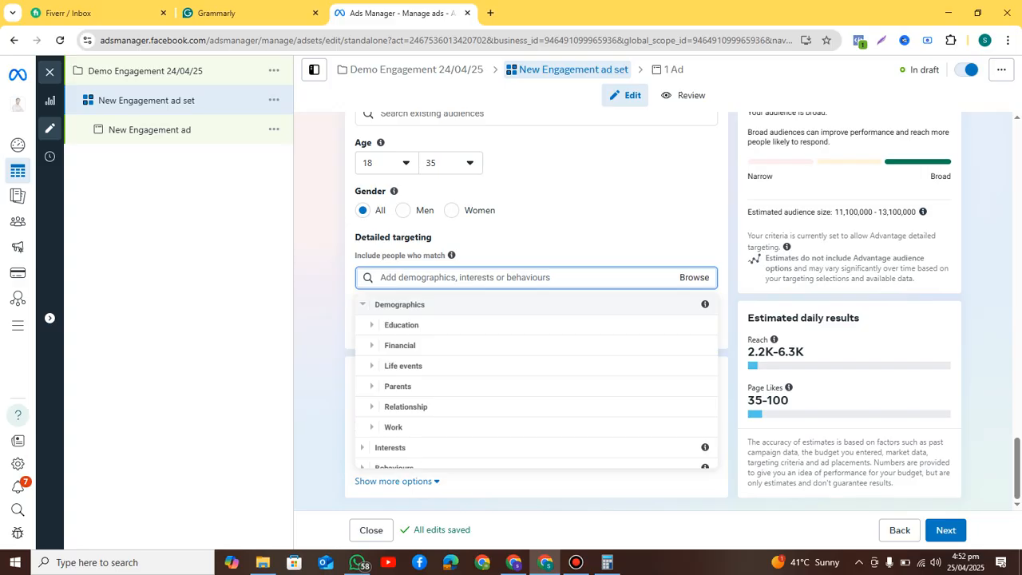
click(363, 305)
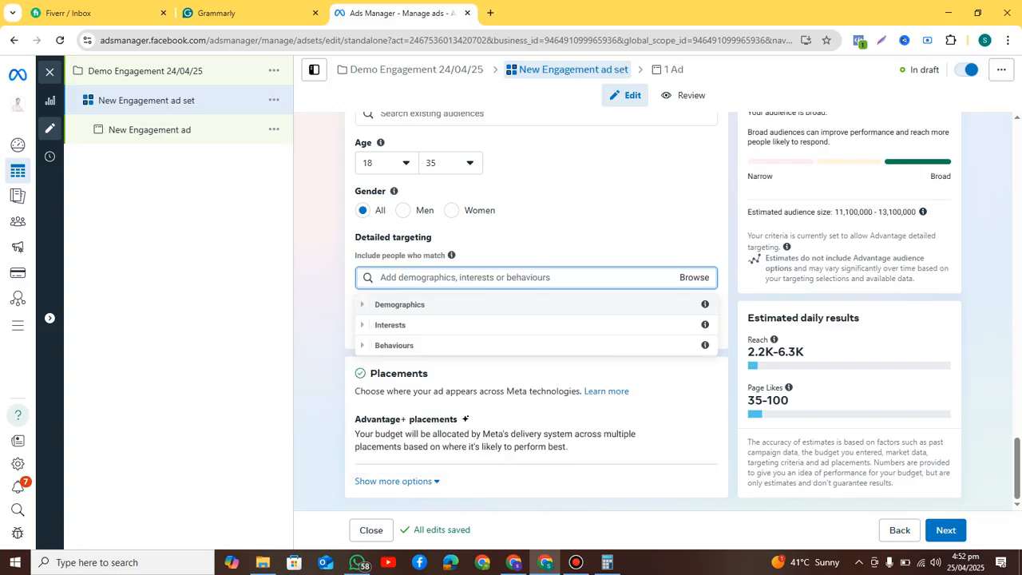
Step: Browse the Interests category, examining the Fitness and wellness options and the Food and drink subcategories
click(389, 324)
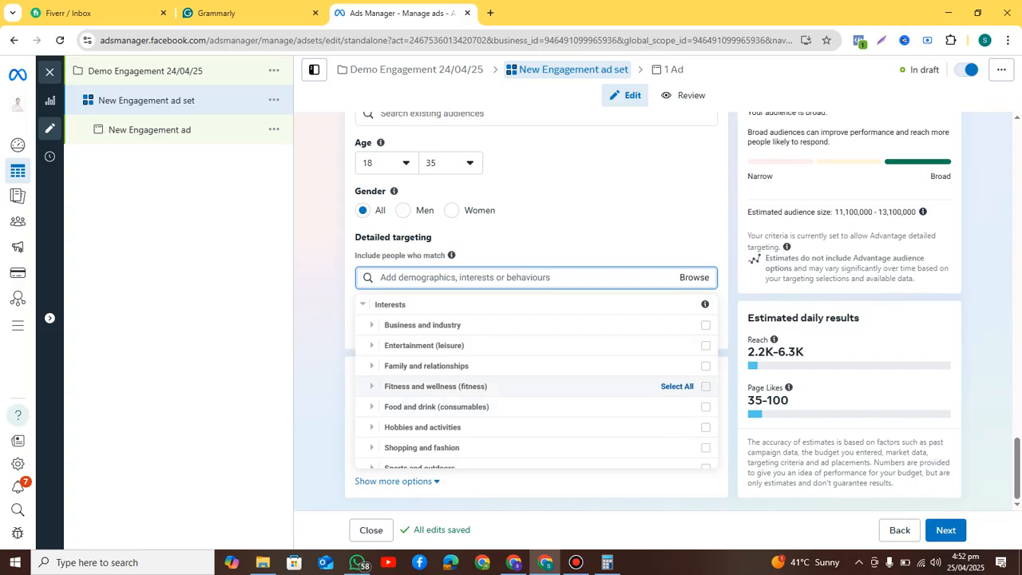
click(435, 386)
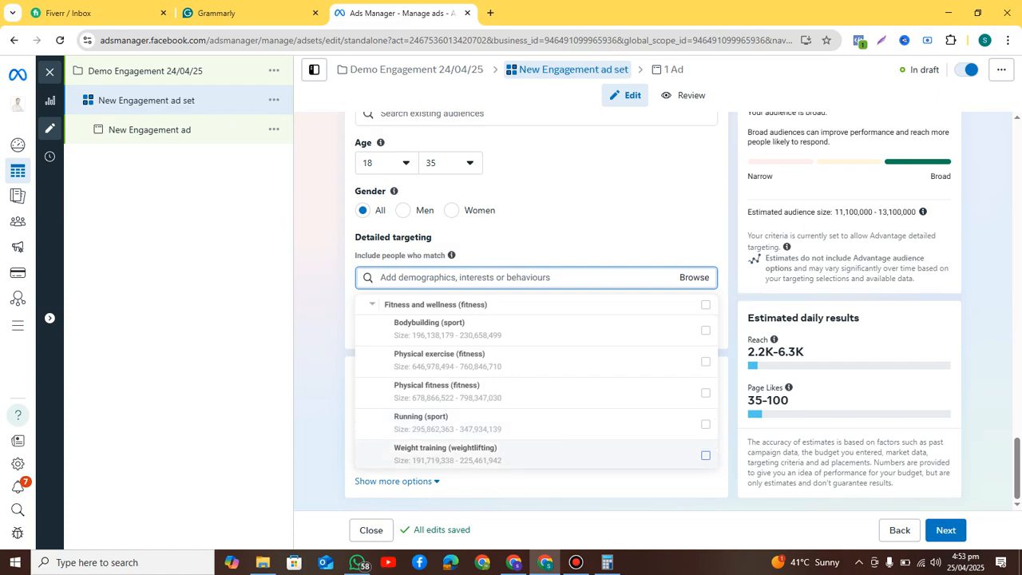
mouse_move(479, 454)
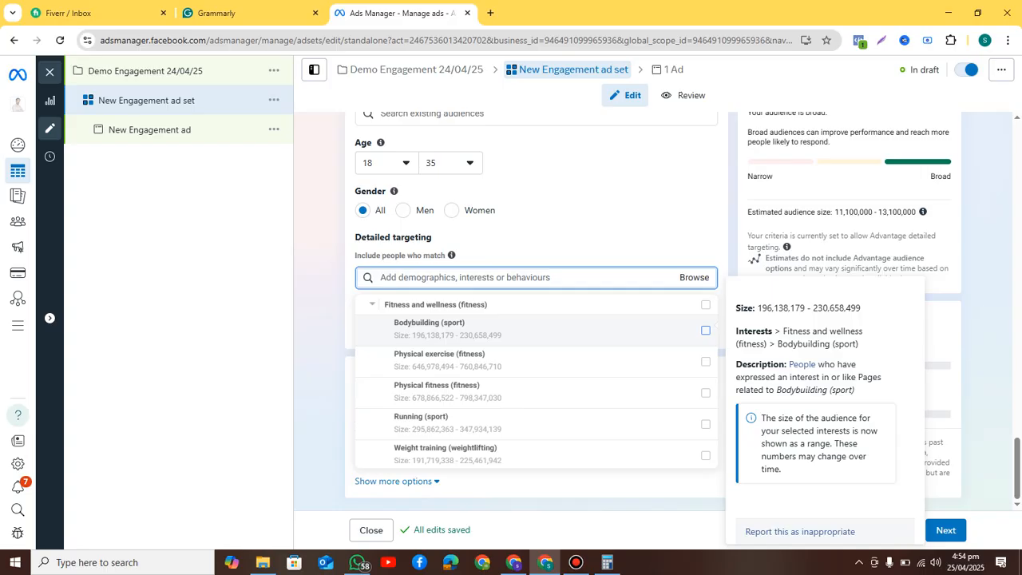
click(416, 304)
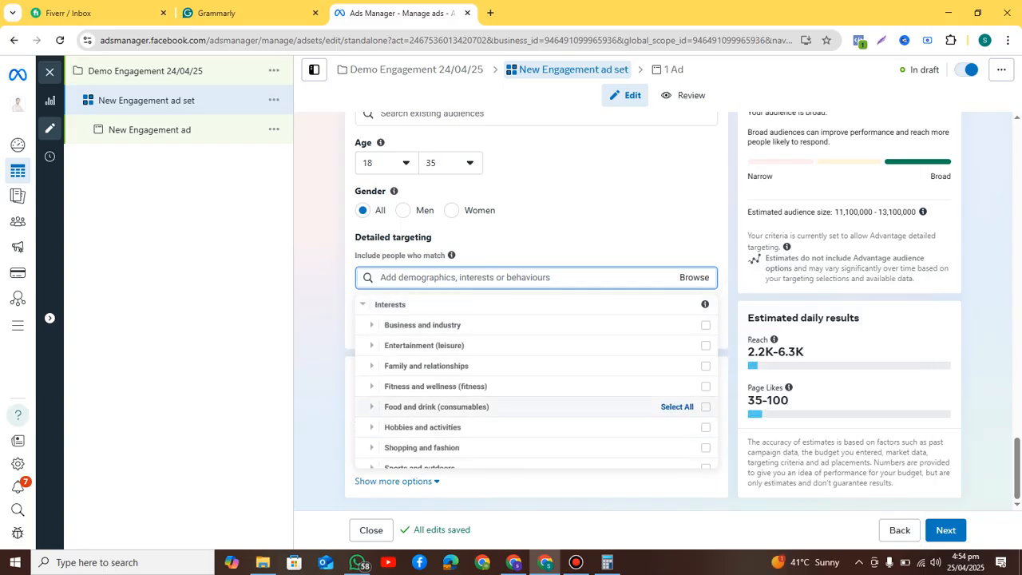
click(436, 406)
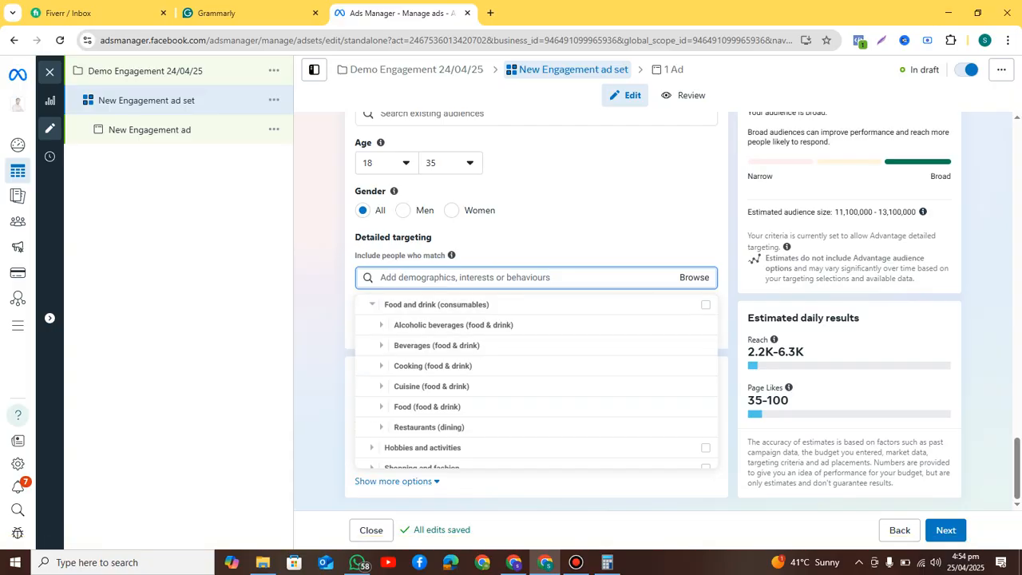
Step: Examine the Shopping and fashion and the Hobbies and activities interests, and collapse the Interests category
click(431, 308)
scroll(536, 376, up, 2)
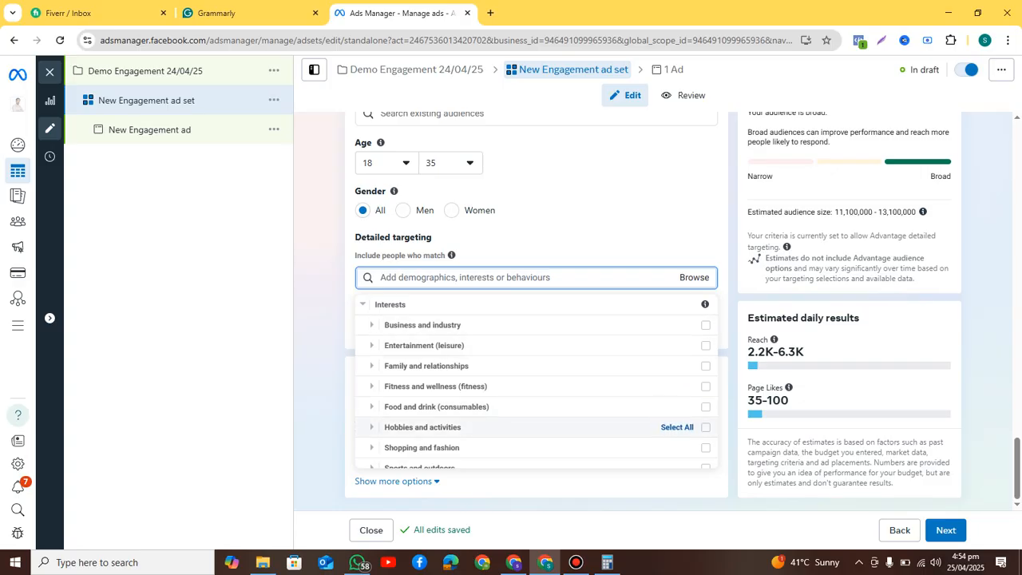
click(423, 447)
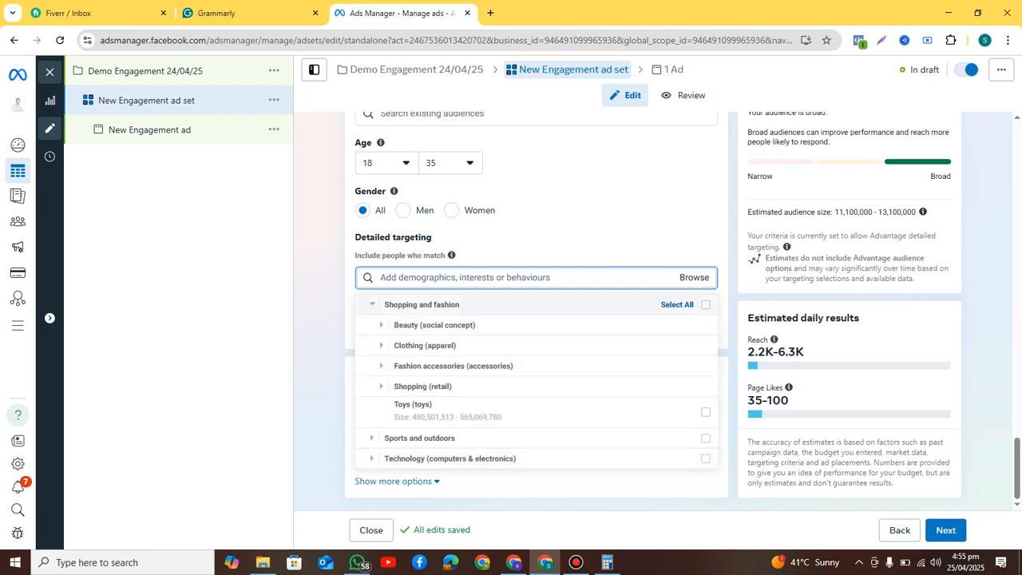
click(373, 304)
scroll(426, 364, up, 1)
click(372, 426)
scroll(373, 426, down, 2)
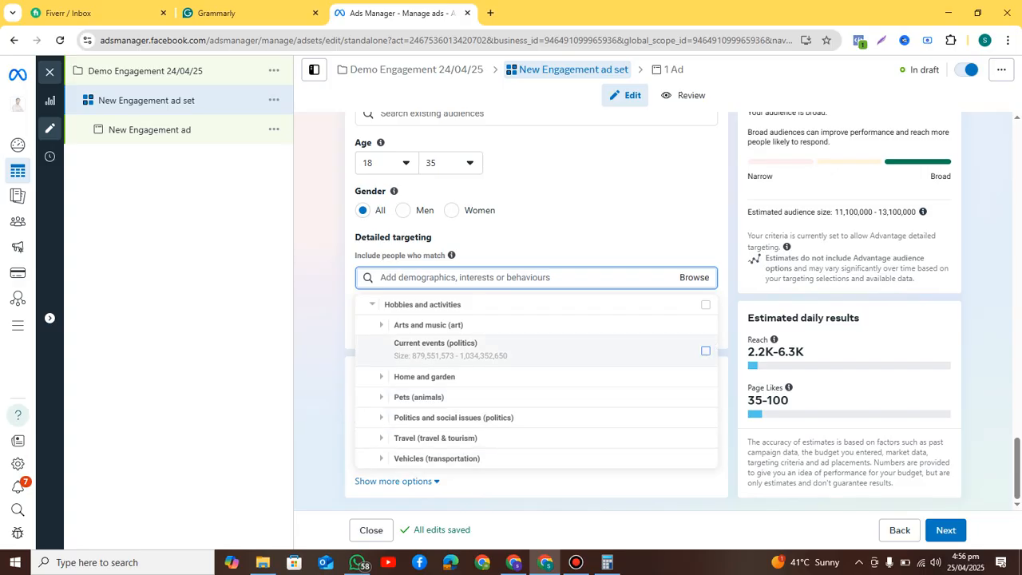
click(373, 305)
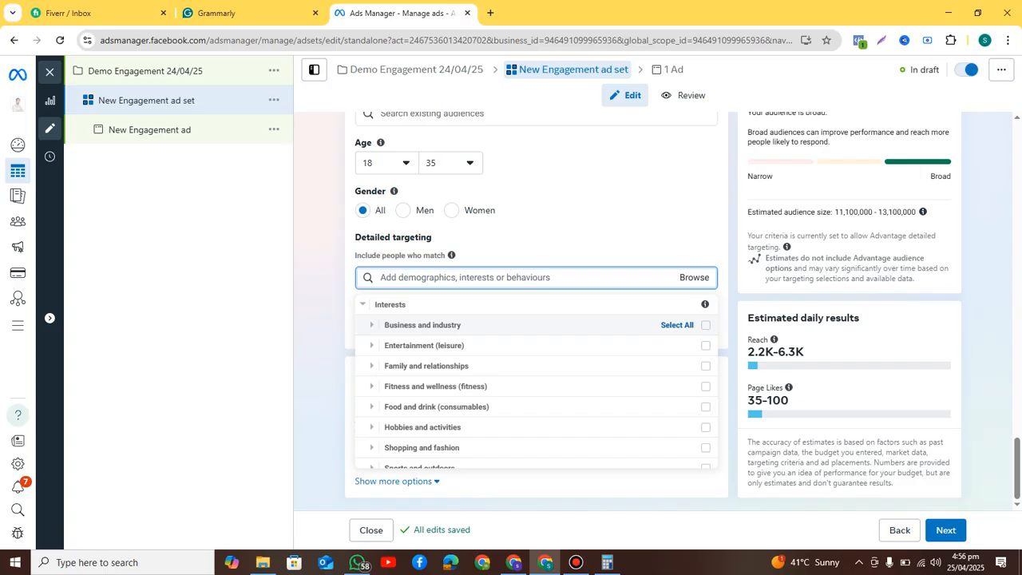
click(373, 304)
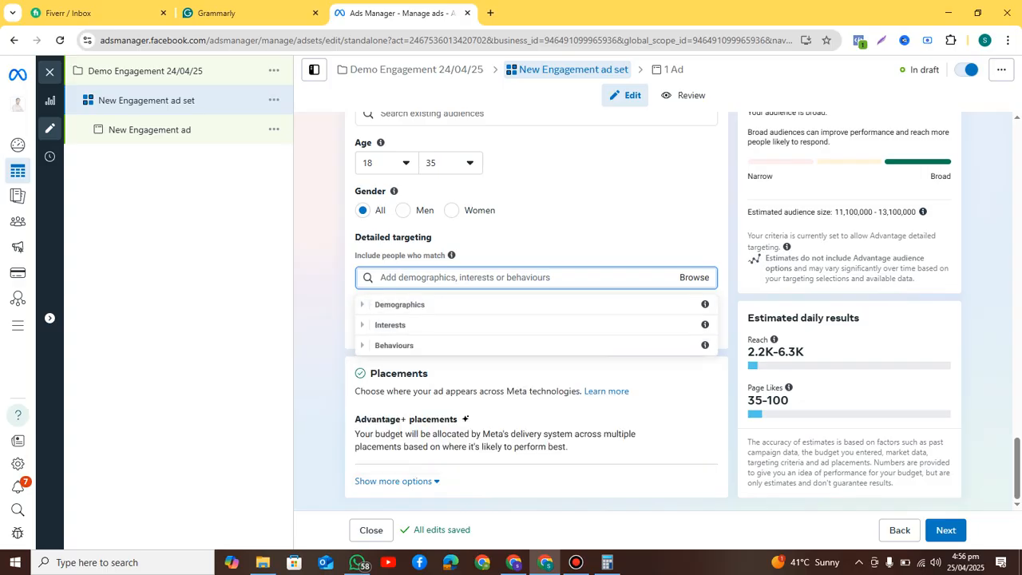
Step: Browse the Behaviours category, checking its Behaviours group and the Consumer classification options for Argentina, including the mid- and high-value goods description
click(373, 345)
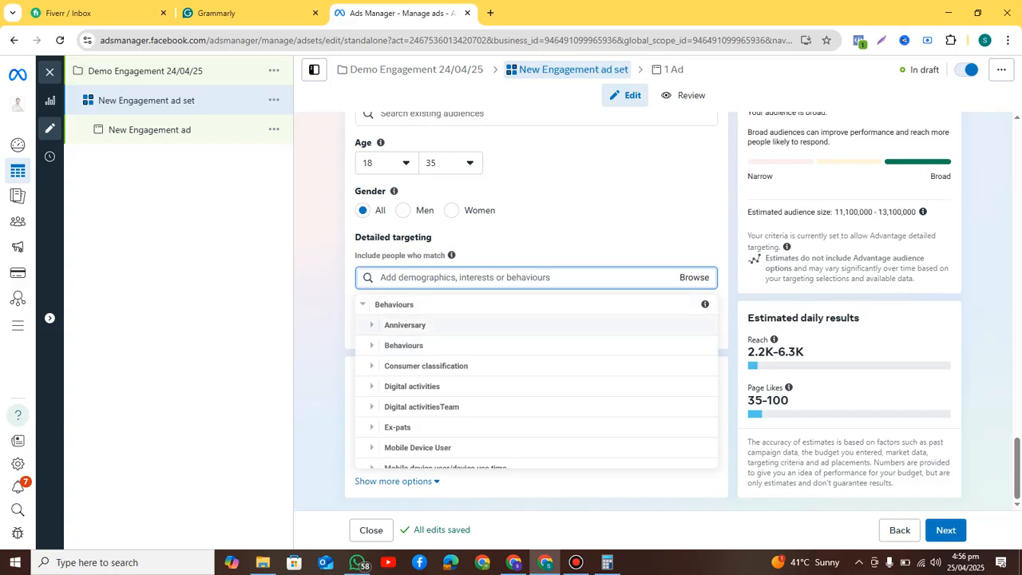
click(373, 345)
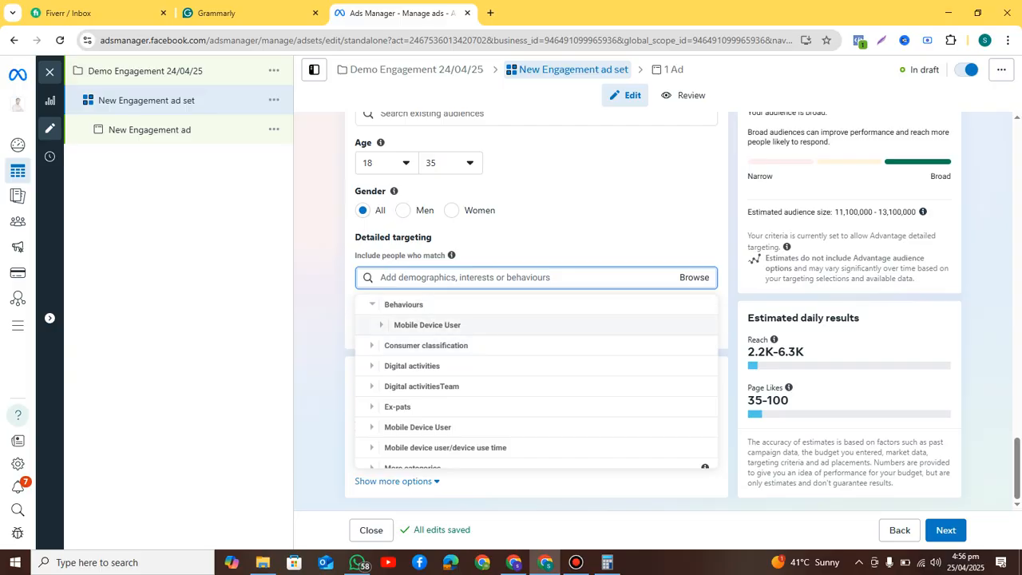
click(373, 304)
click(371, 366)
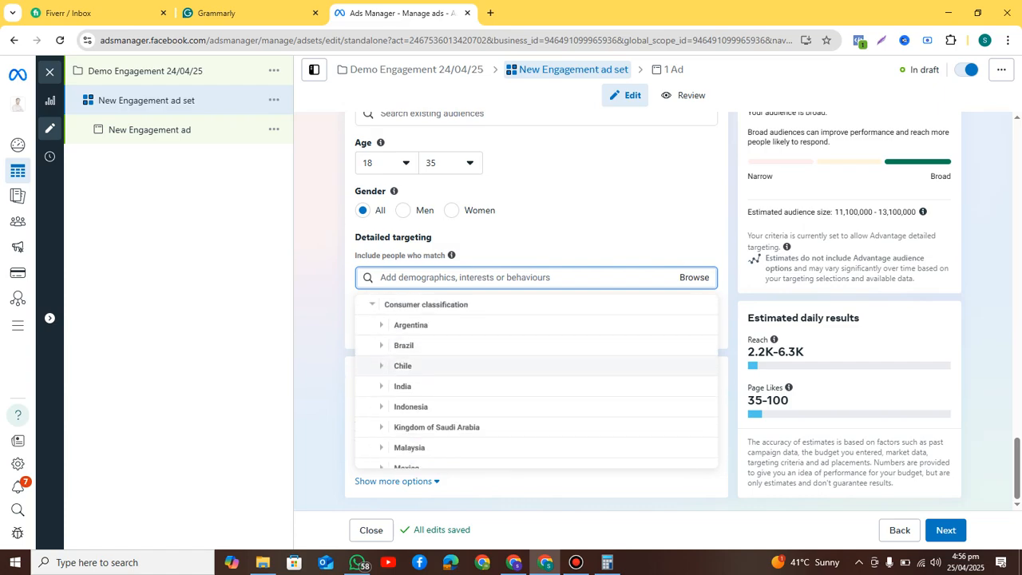
click(381, 325)
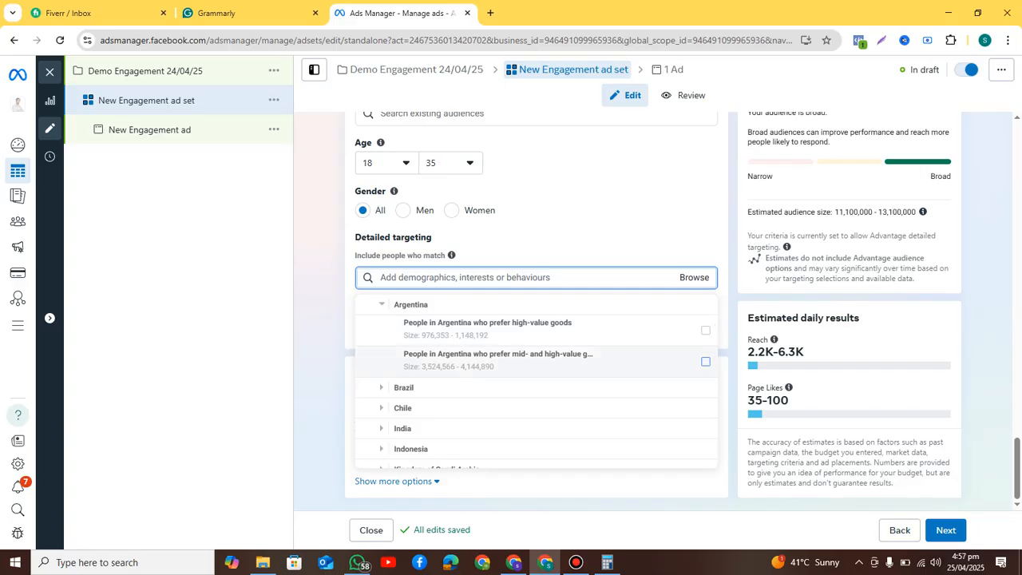
mouse_move(511, 361)
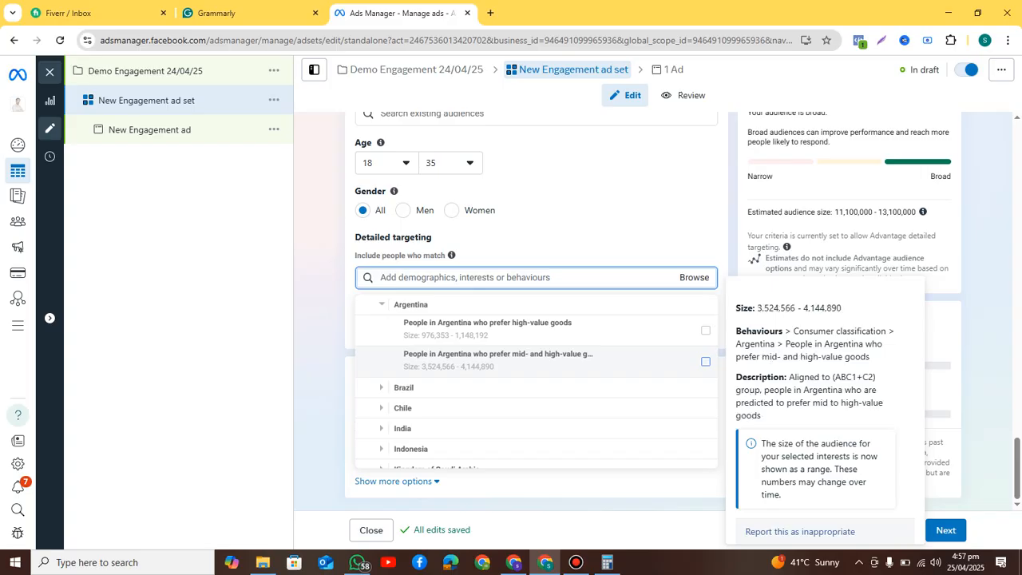
click(410, 305)
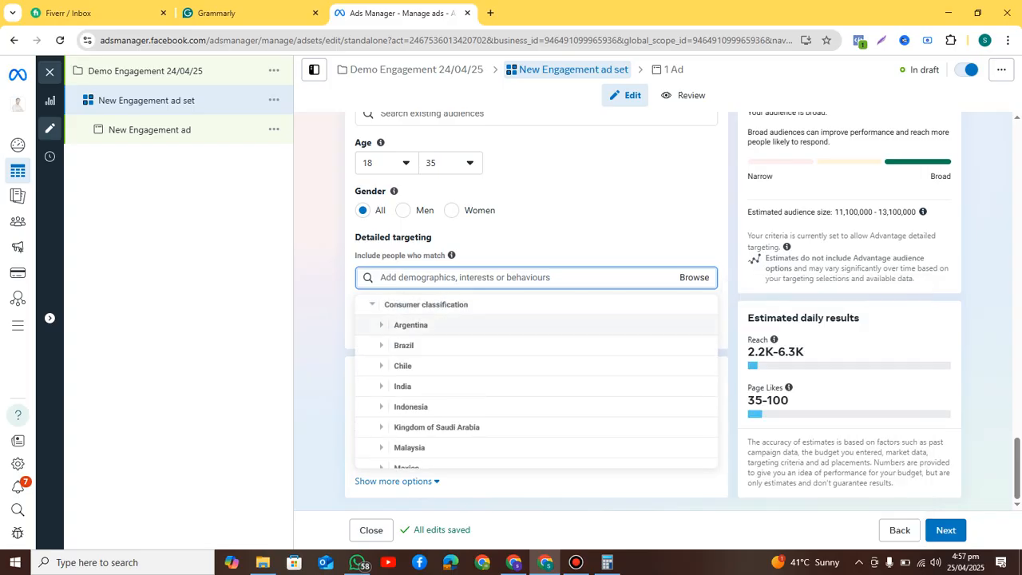
click(411, 305)
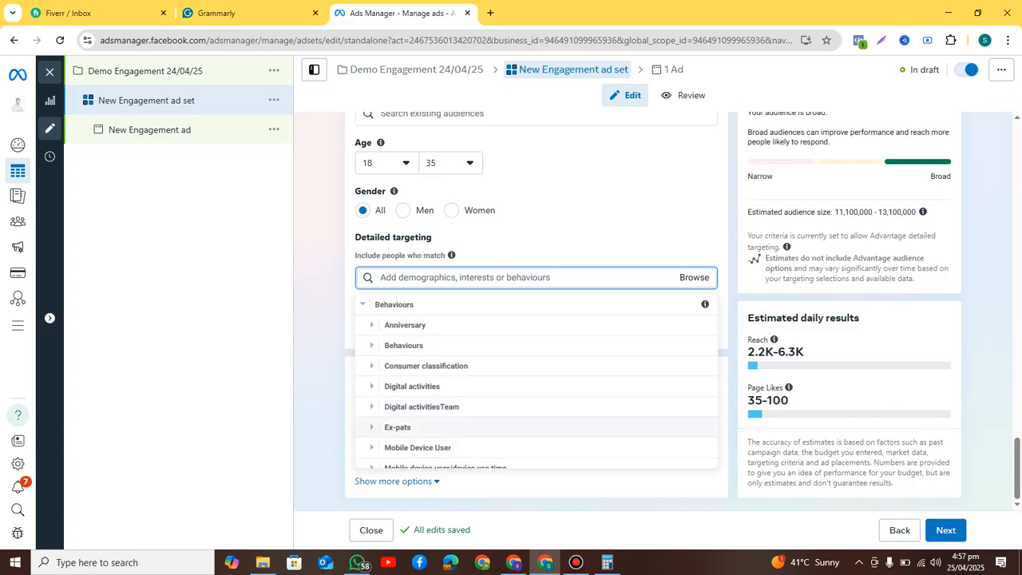
Step: Examine the Ex-pats behaviours, read the Lived in Australia description, and close the targeting browser
click(398, 427)
scroll(535, 379, down, 2)
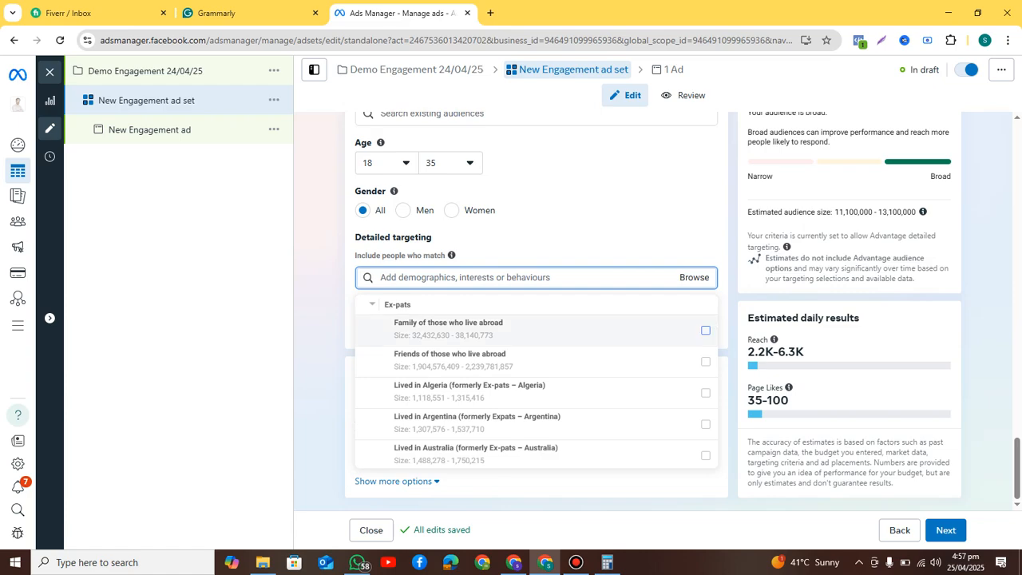
mouse_move(537, 330)
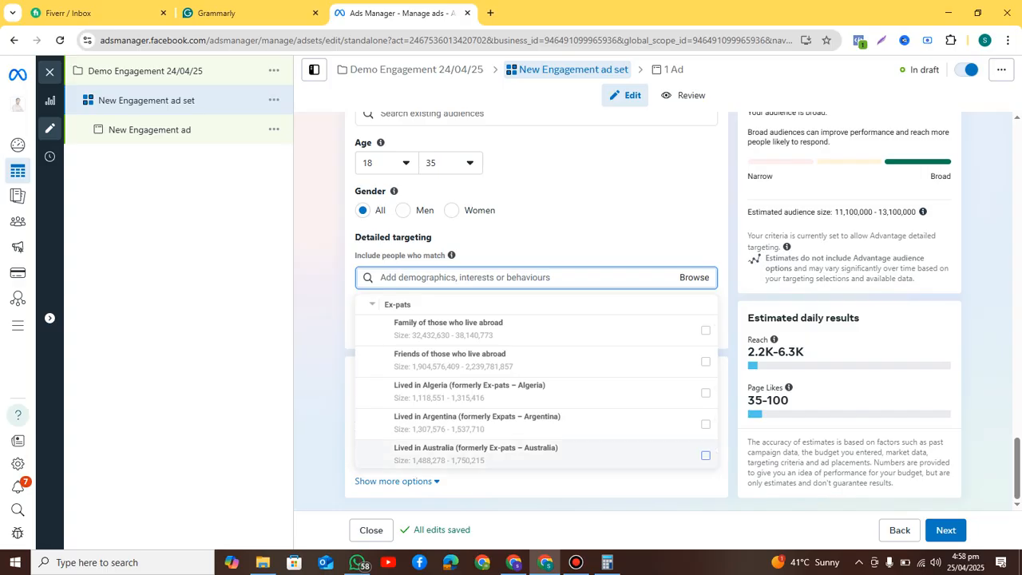
mouse_move(716, 451)
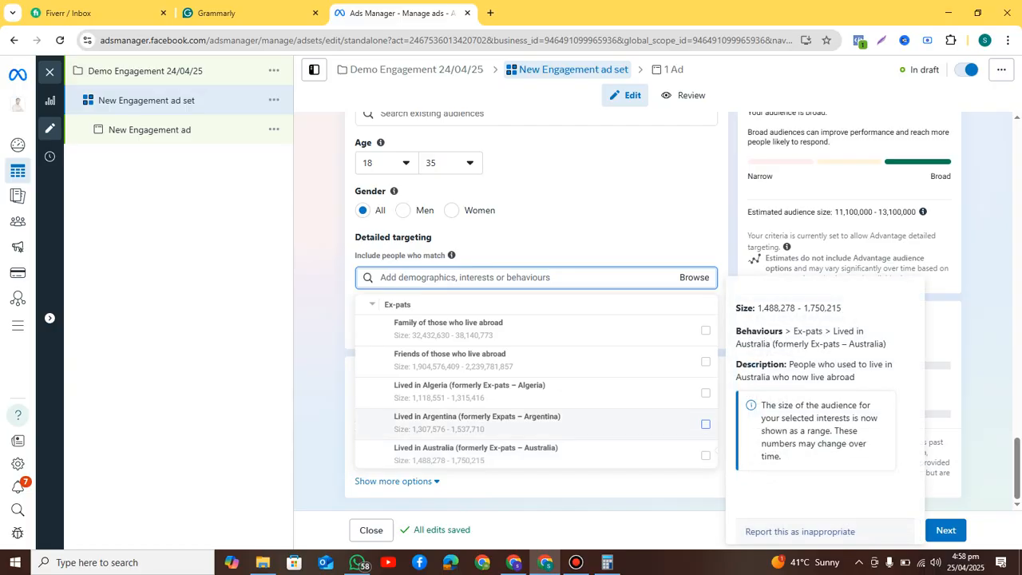
click(373, 305)
scroll(383, 306, up, 1)
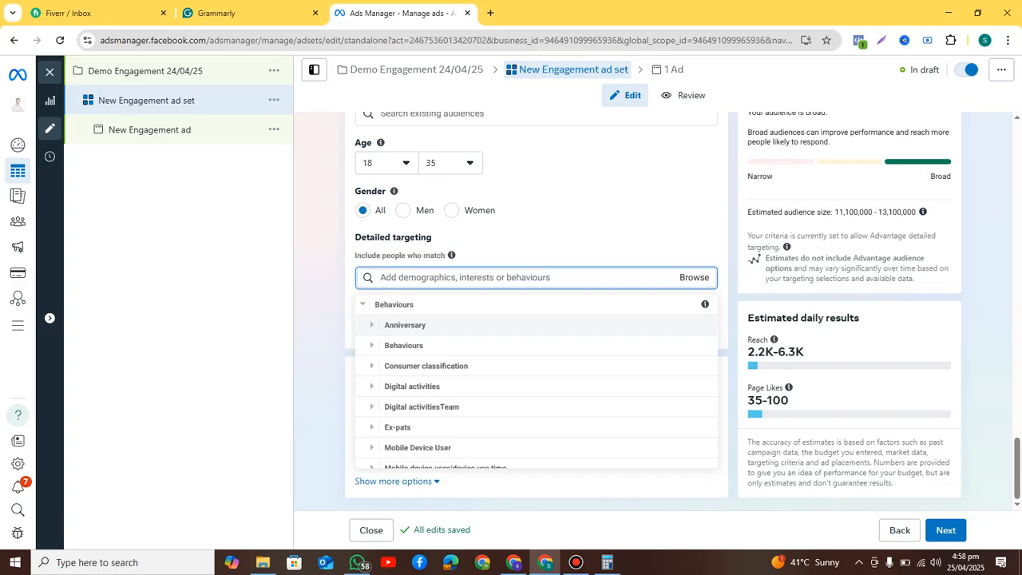
click(465, 277)
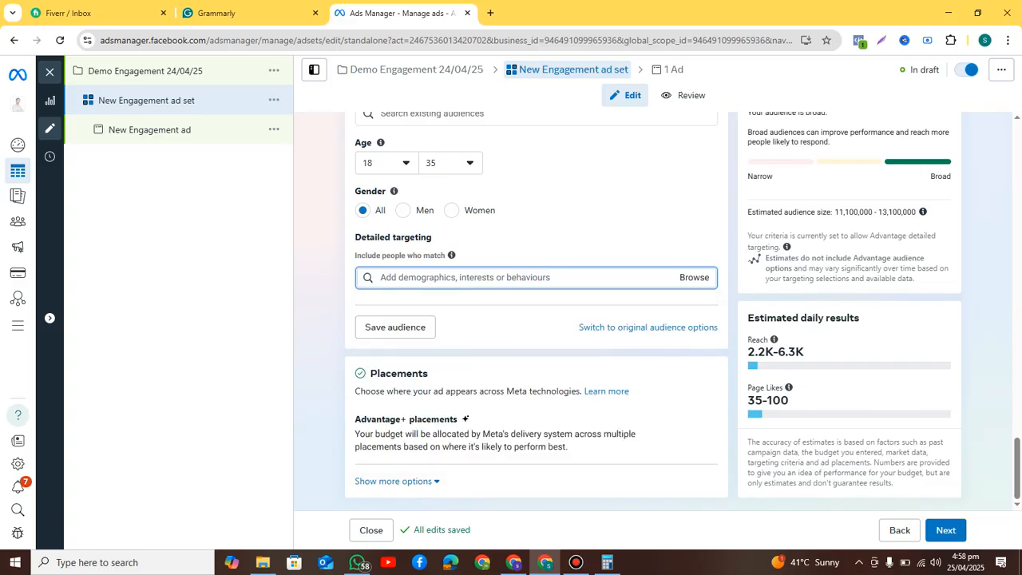
Step: Search detailed targeting for "fitness" and add the Physical fitness (fitness) interest to the audience
click(465, 277)
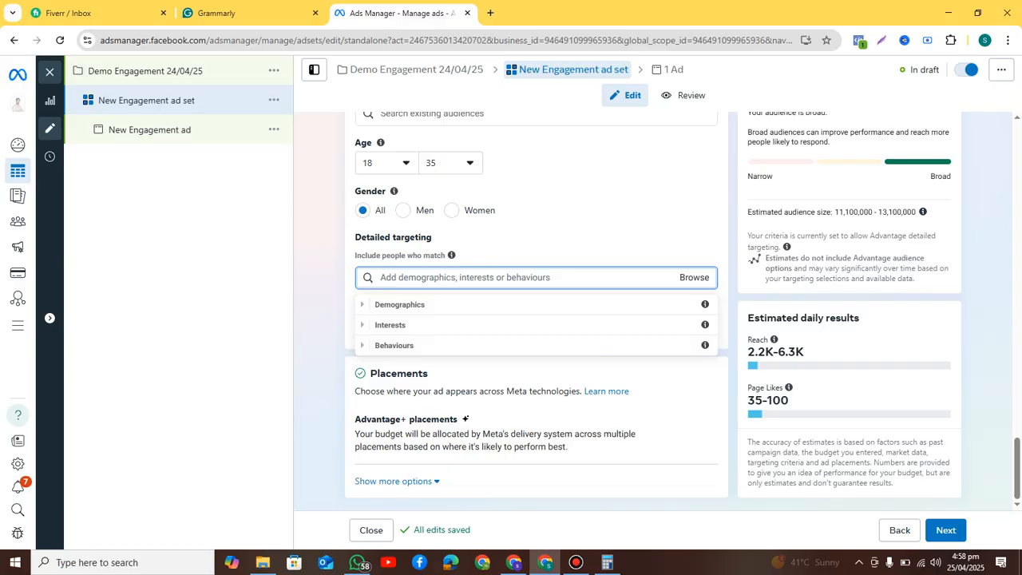
key(Escape)
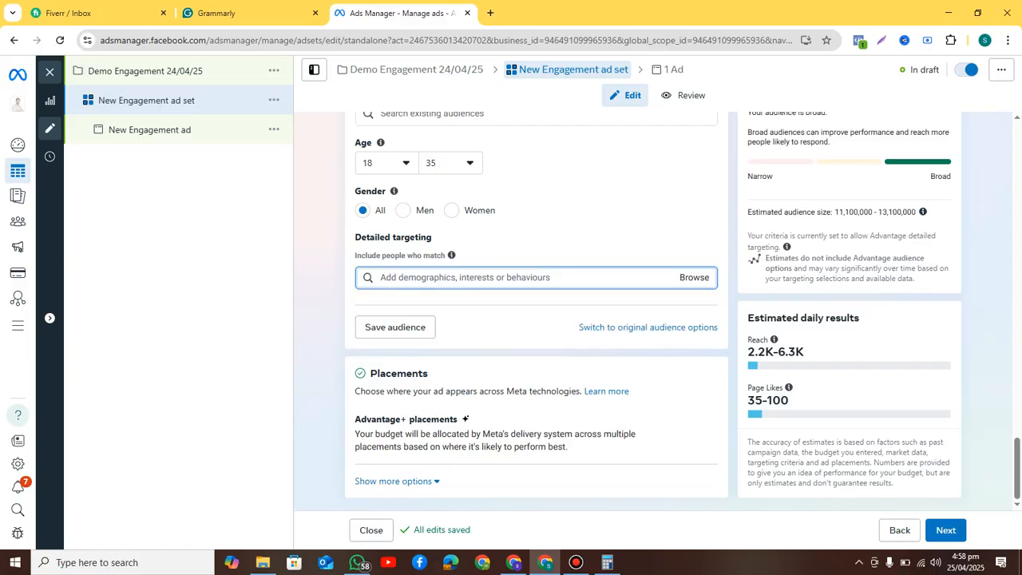
click(495, 278)
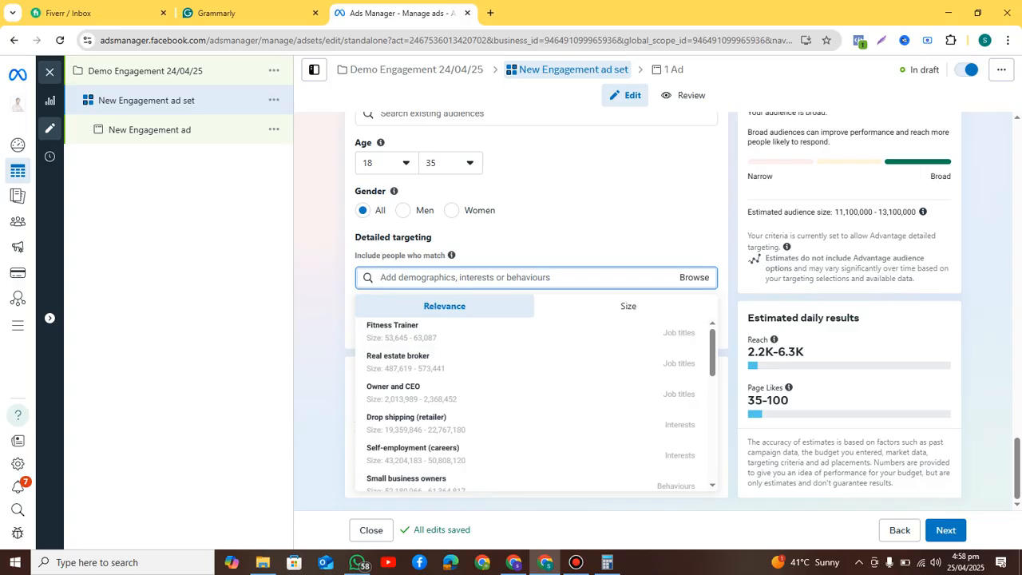
text(fitness)
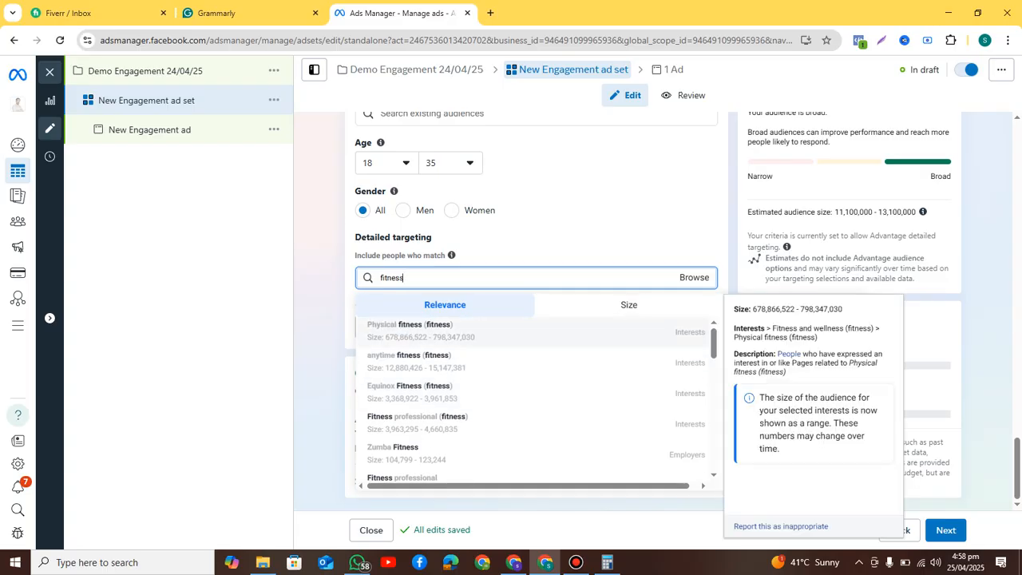
key(Return)
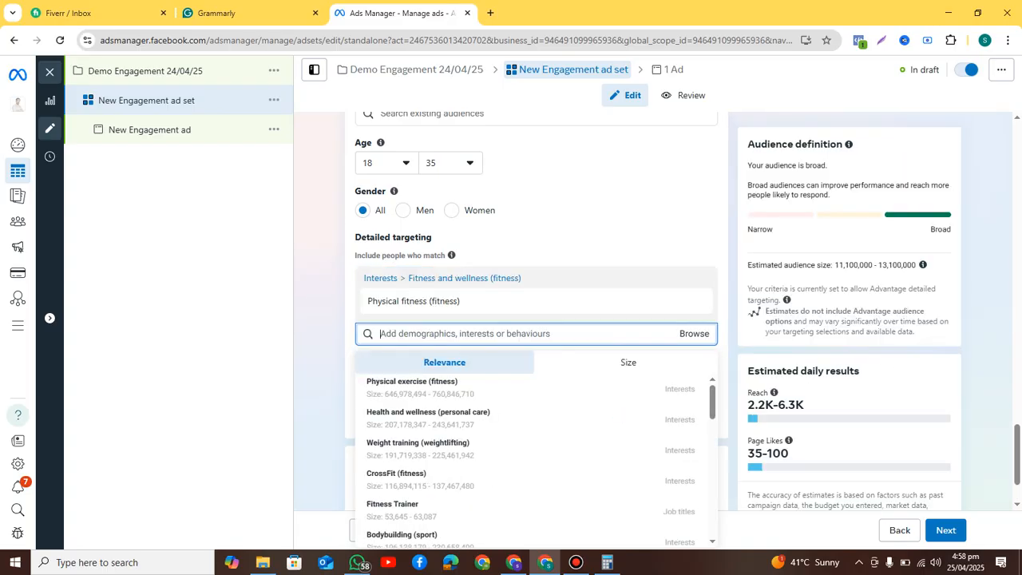
key(Escape)
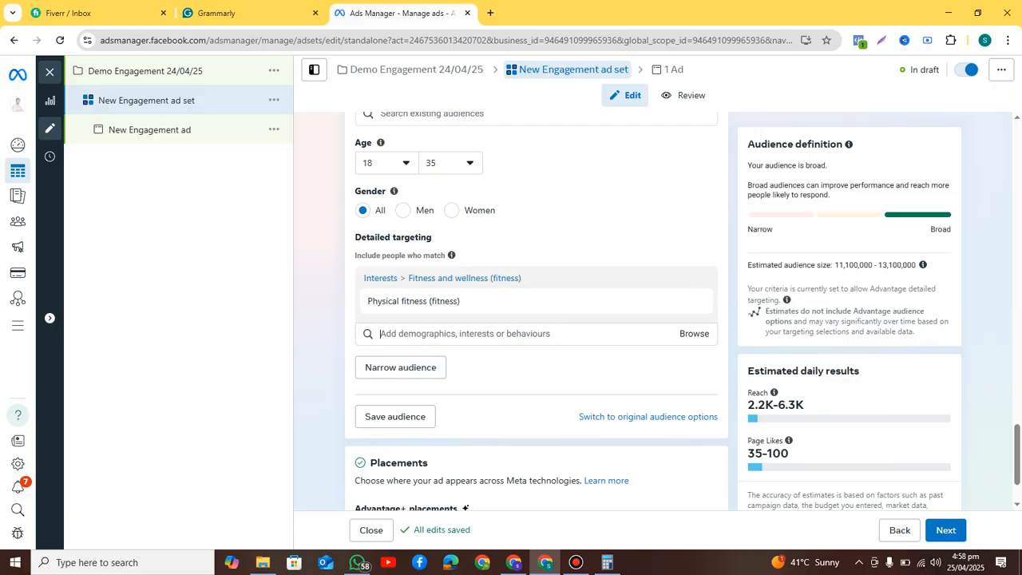
Step: Add the suggested Bodybuilding (sport) interest to the detailed targeting
click(380, 333)
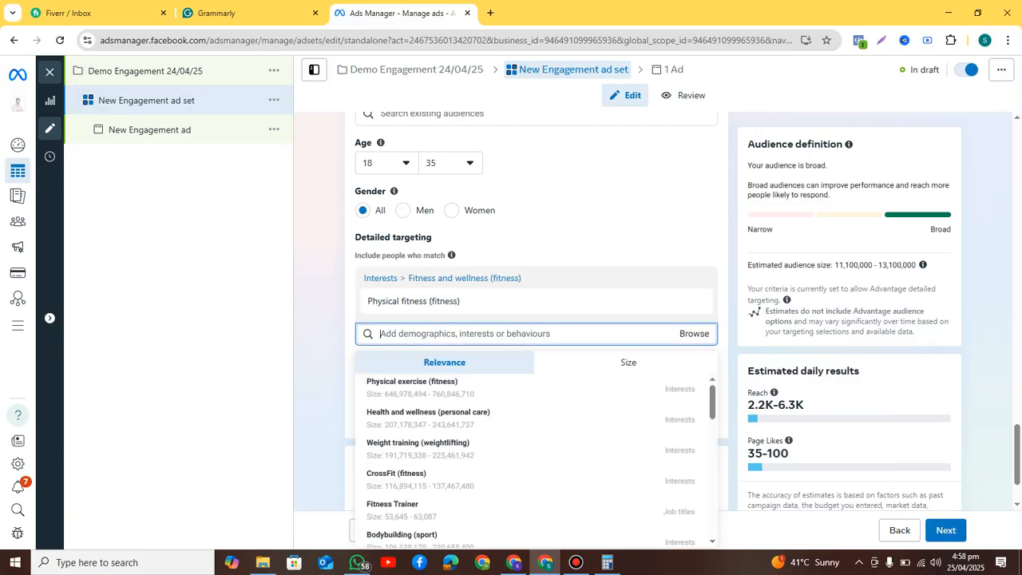
mouse_move(479, 301)
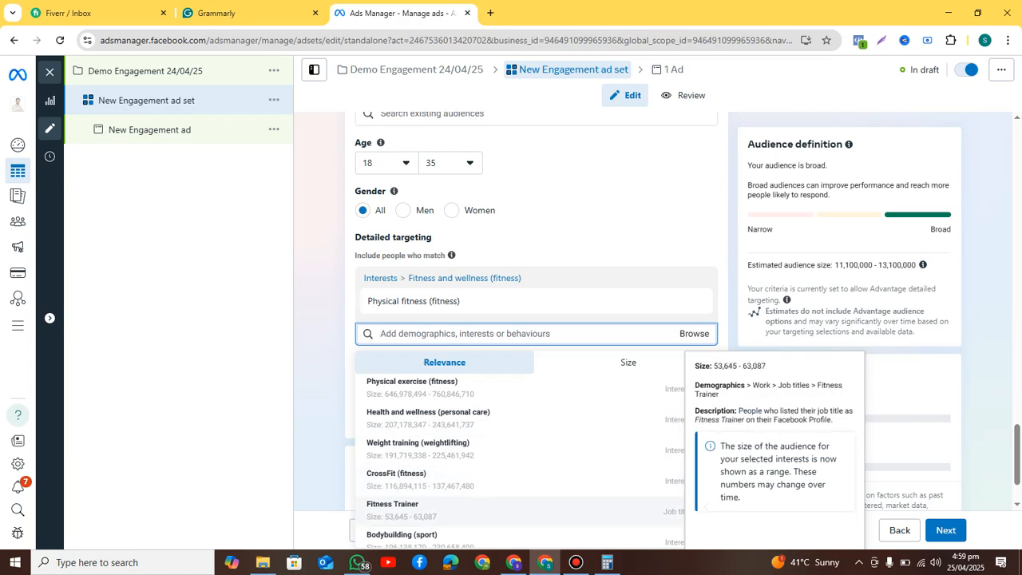
key(Down)
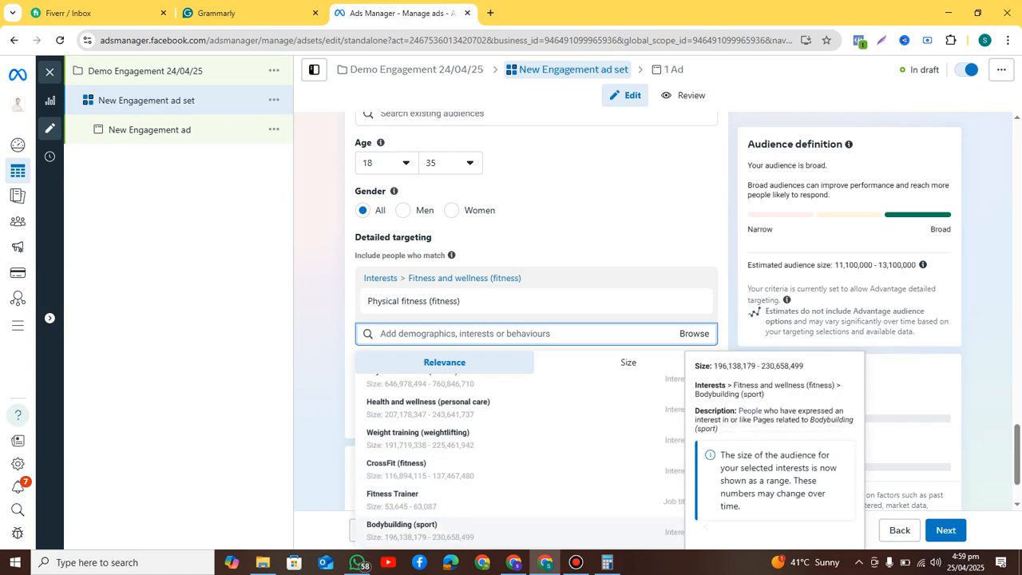
key(Return)
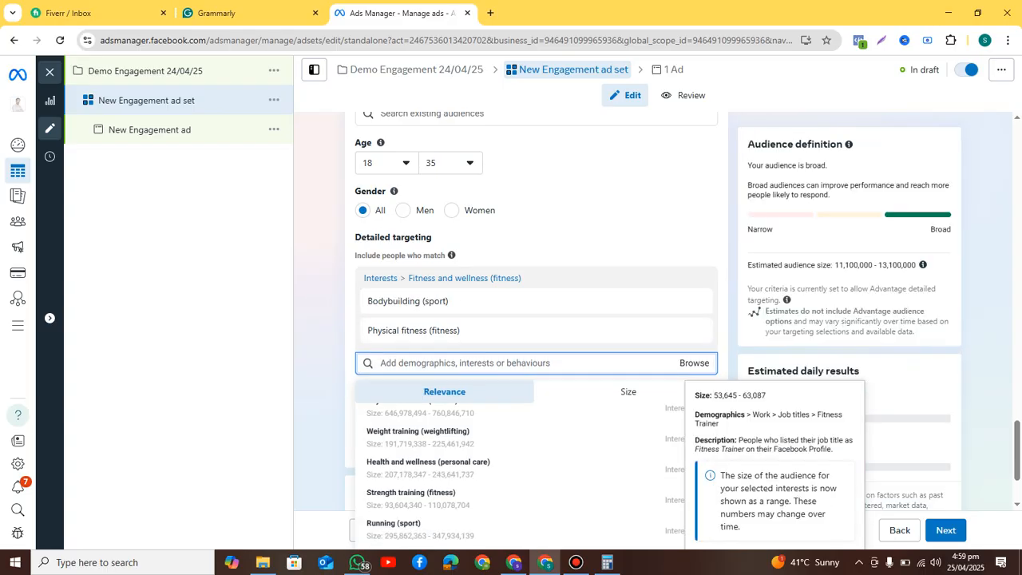
drag(1017, 453, 1018, 476)
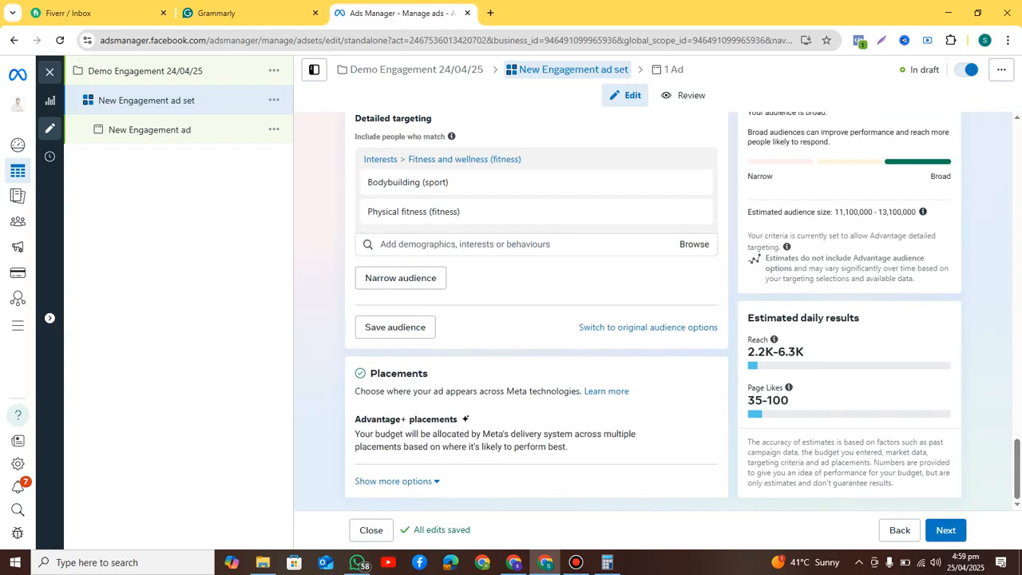
Step: Review the suggested fitness-related targeting options by relevance, including Powerlifting and Fitness Trainer, and close the suggestions without adding any
click(465, 245)
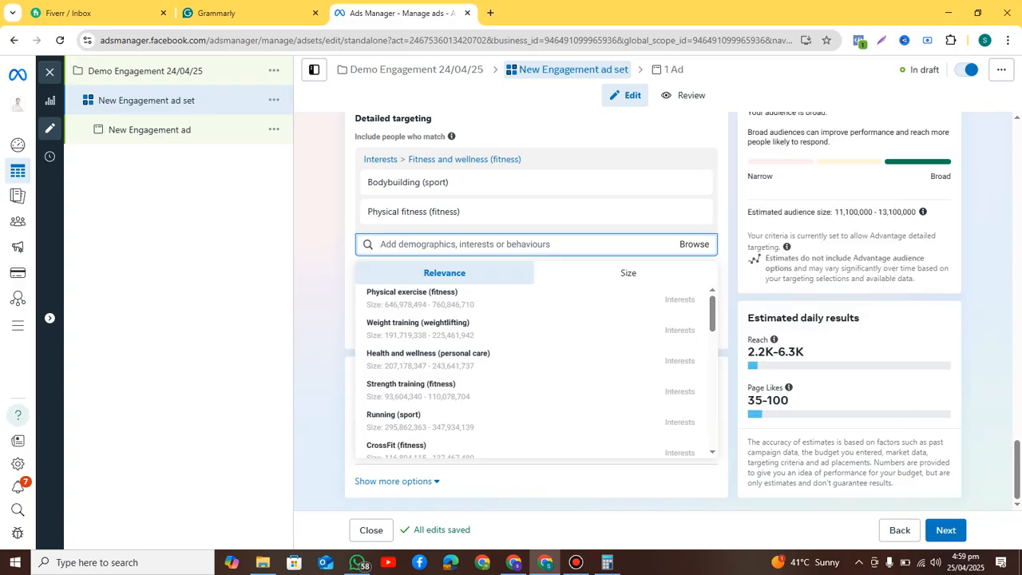
scroll(537, 372, down, 2)
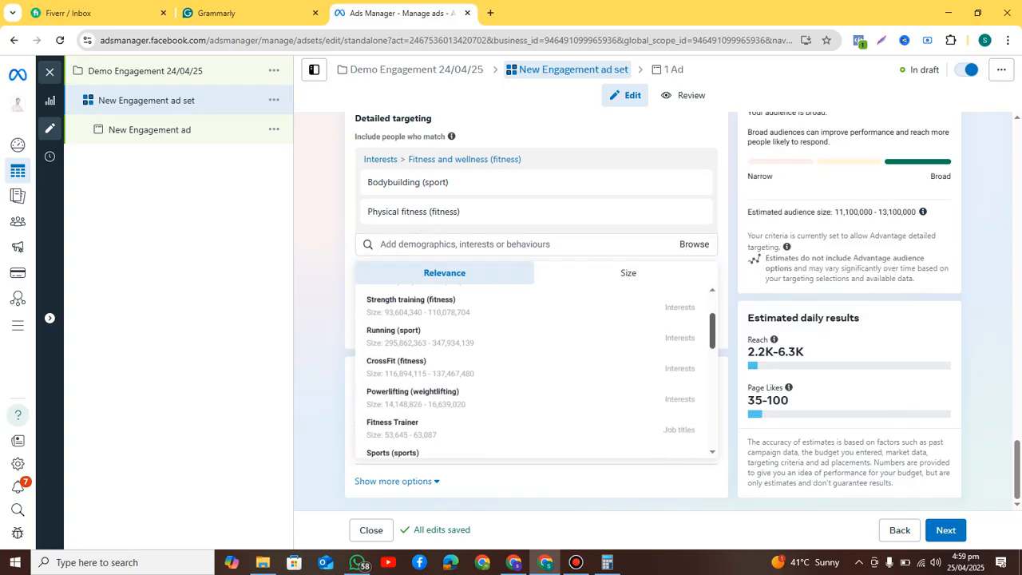
scroll(519, 328, up, 1)
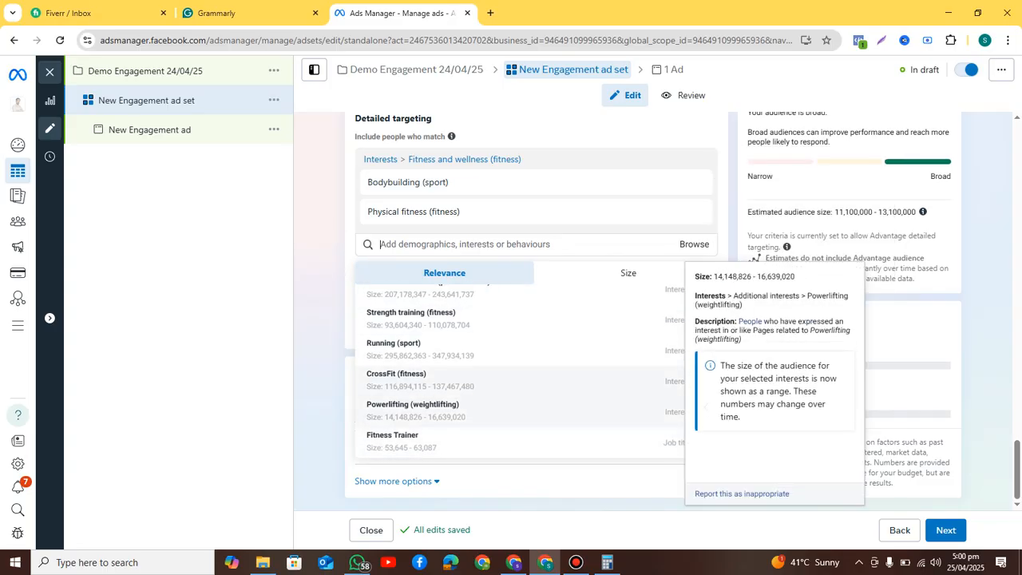
scroll(537, 371, down, 3)
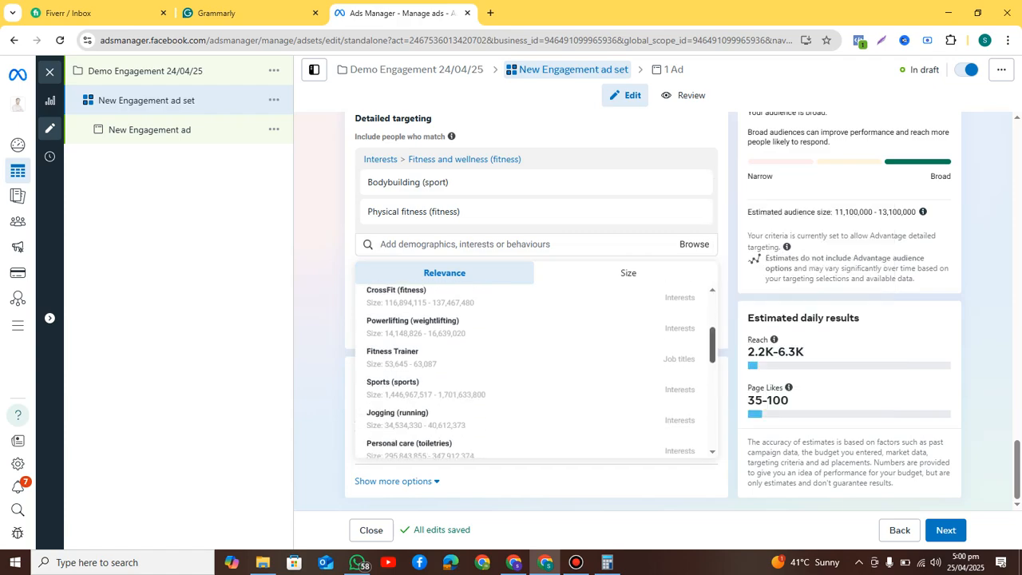
scroll(537, 372, down, 3)
scroll(537, 371, down, 4)
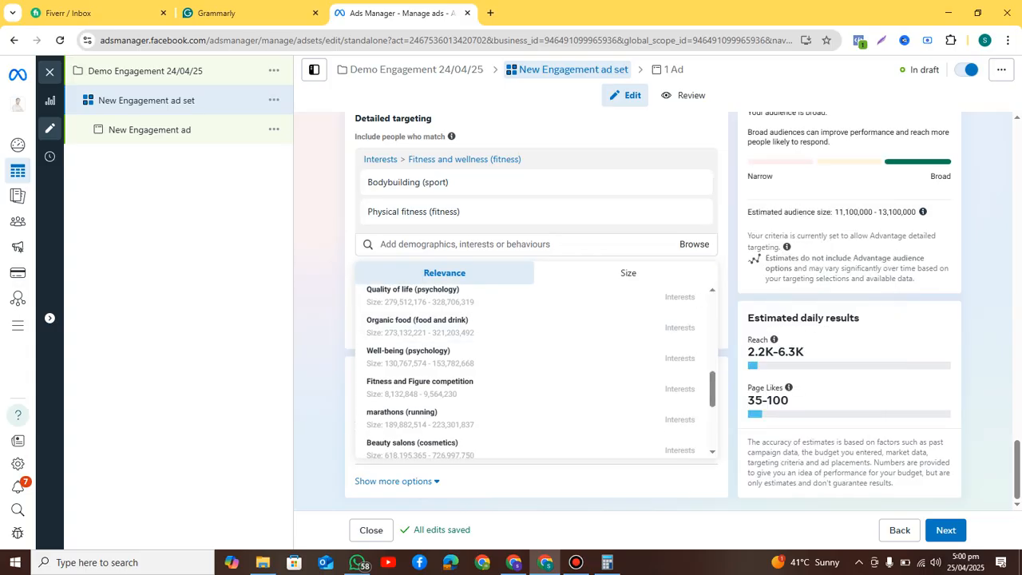
scroll(511, 296, down, 1)
click(329, 291)
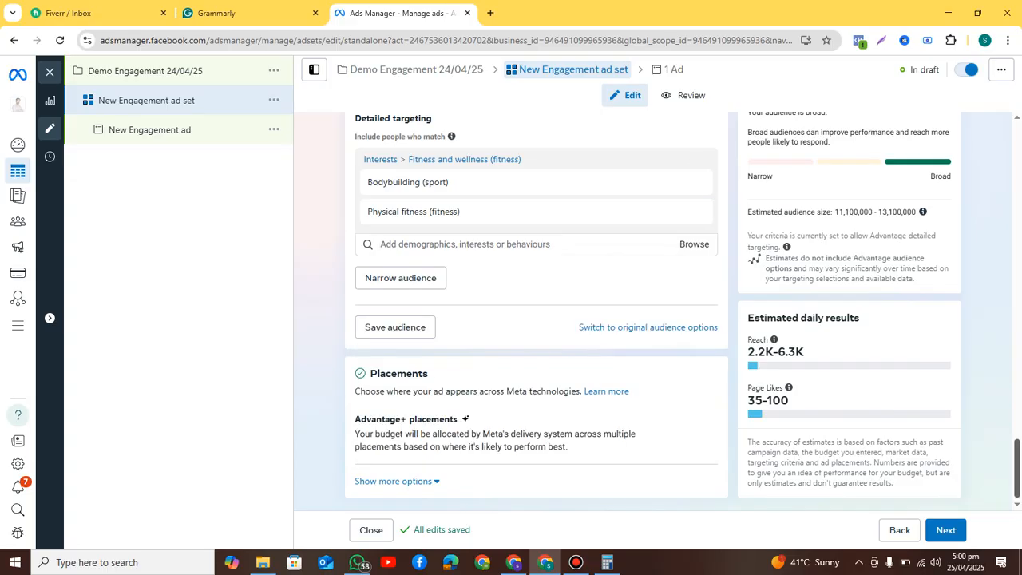
scroll(559, 340, up, 2)
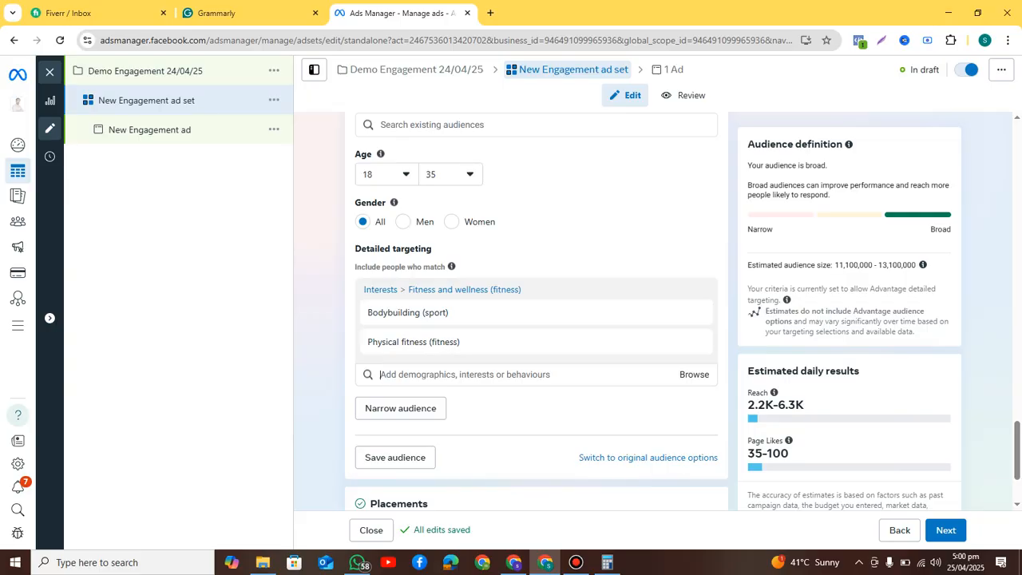
Step: Switch the ad set to Manual placements and review the available devices, platforms and feed placements
scroll(535, 311, down, 2)
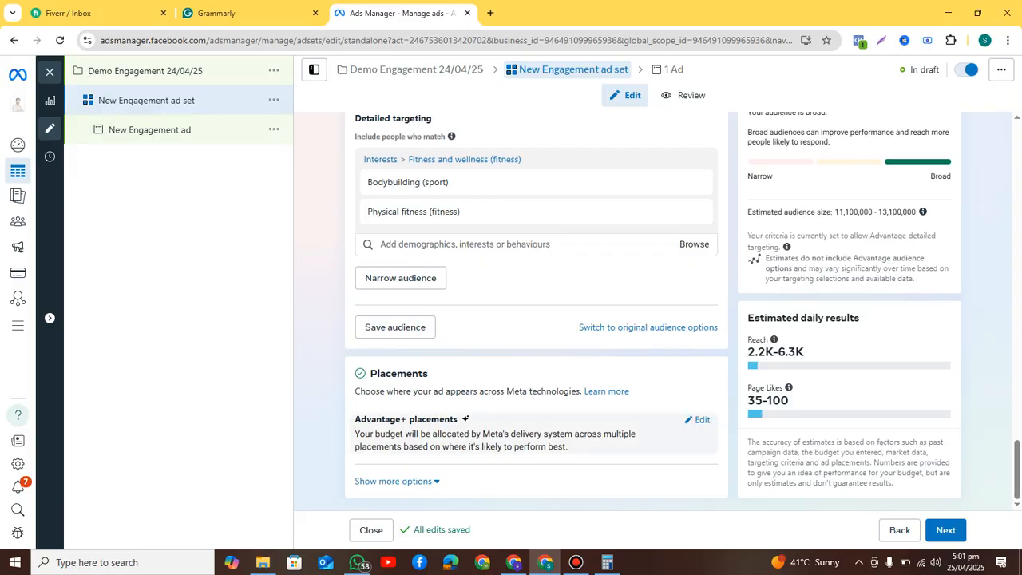
click(702, 419)
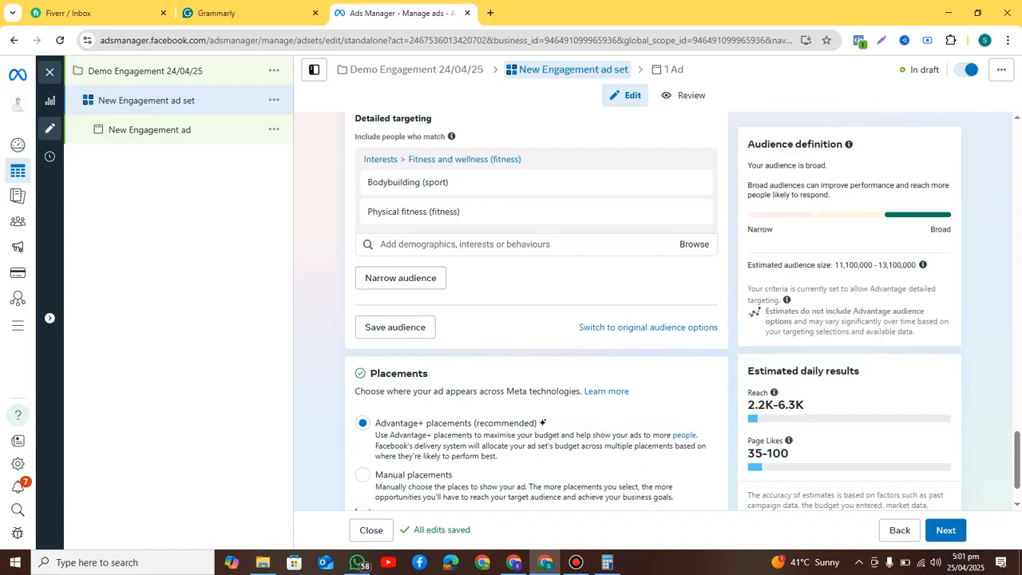
scroll(702, 420, down, 1)
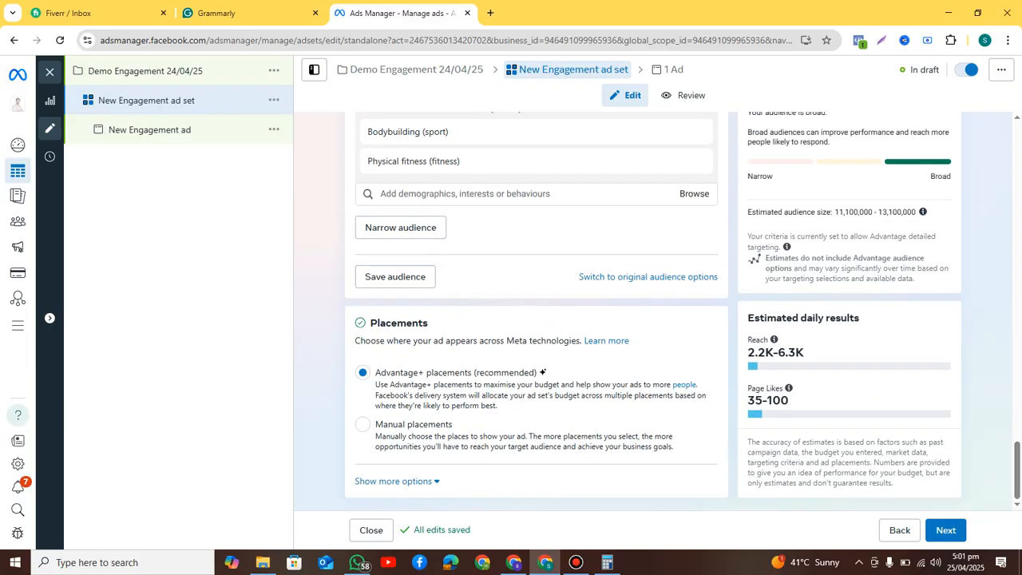
click(363, 424)
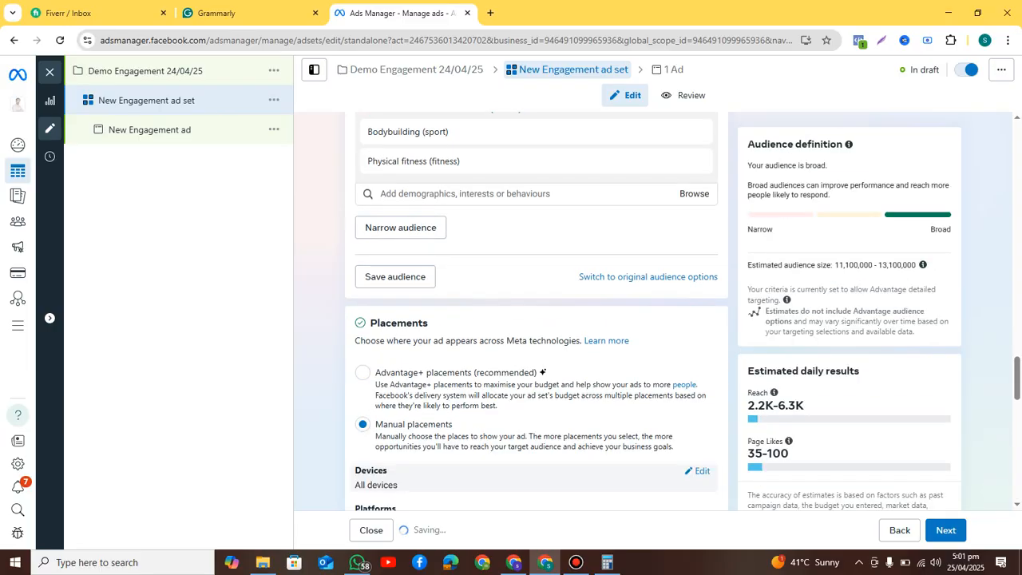
scroll(537, 320, down, 4)
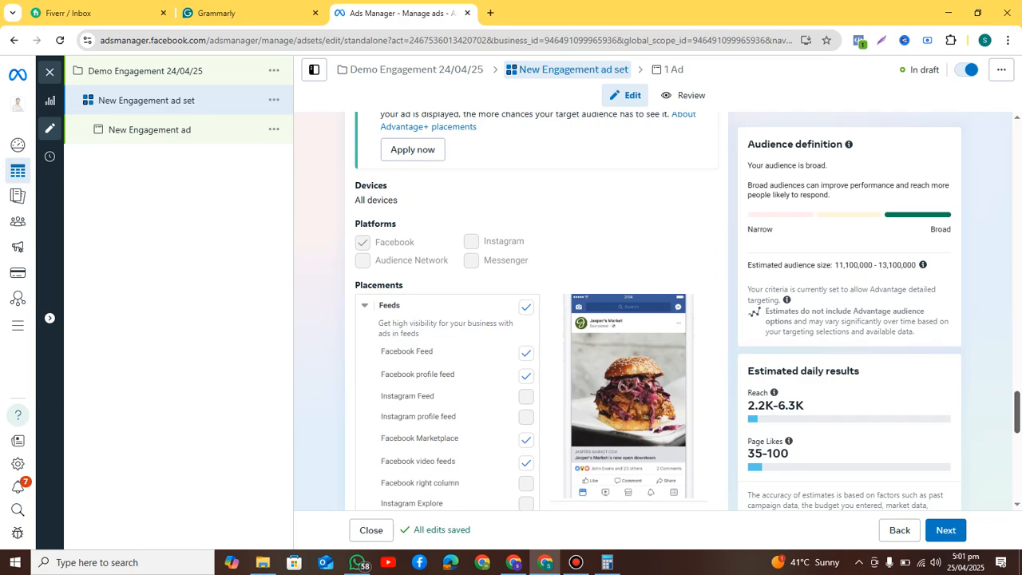
scroll(537, 320, up, 4)
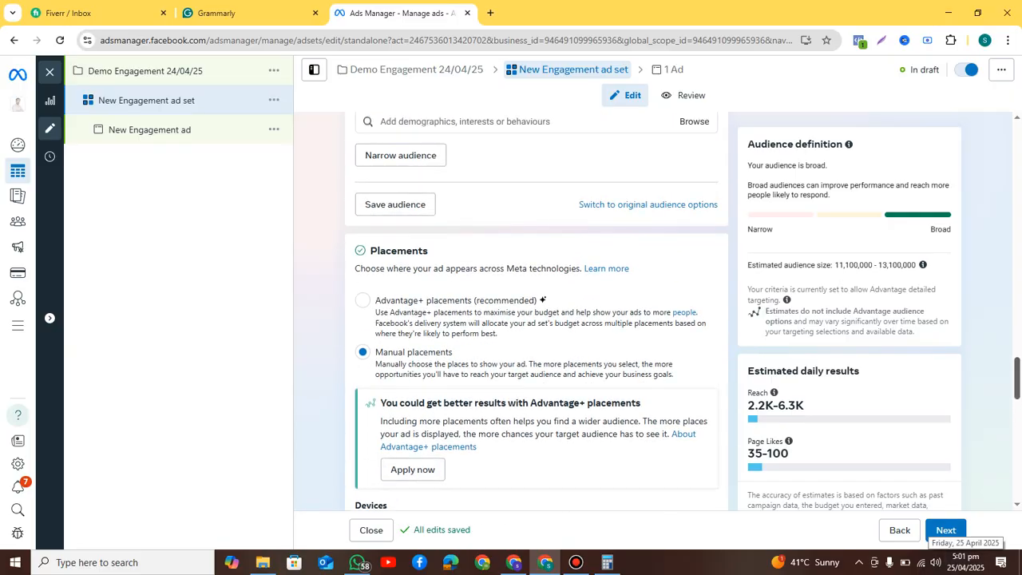
scroll(536, 319, up, 4)
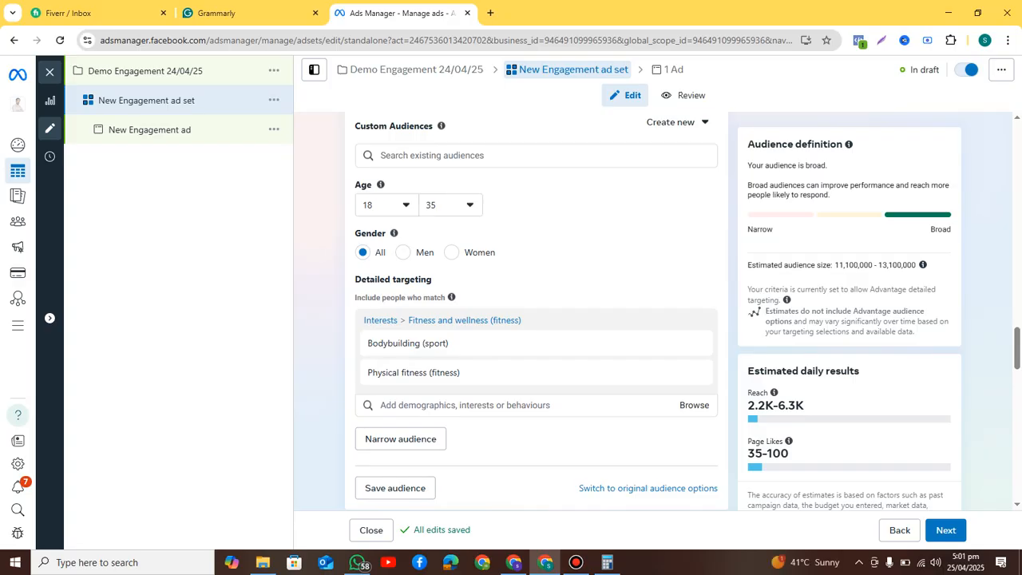
click(576, 562)
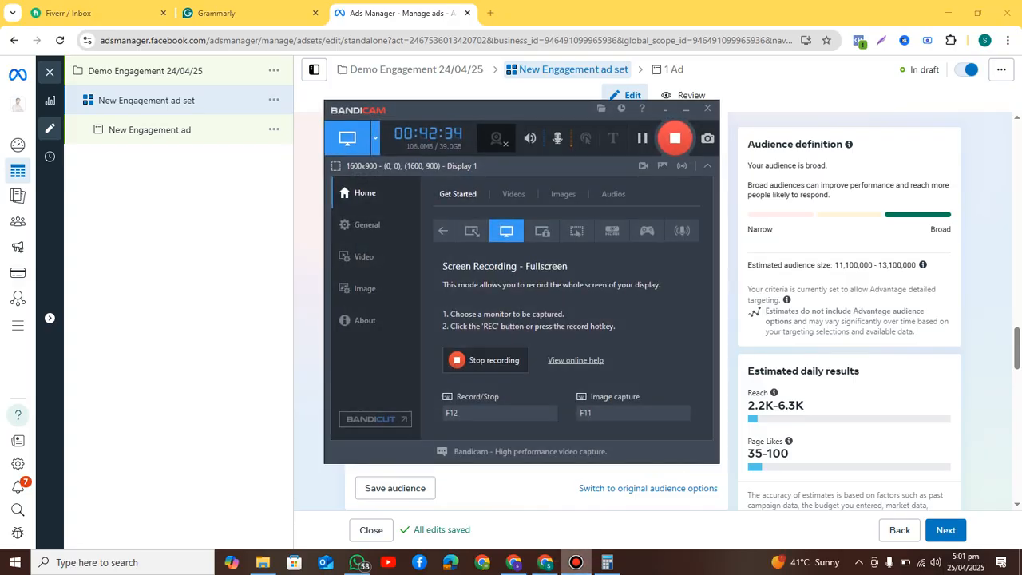